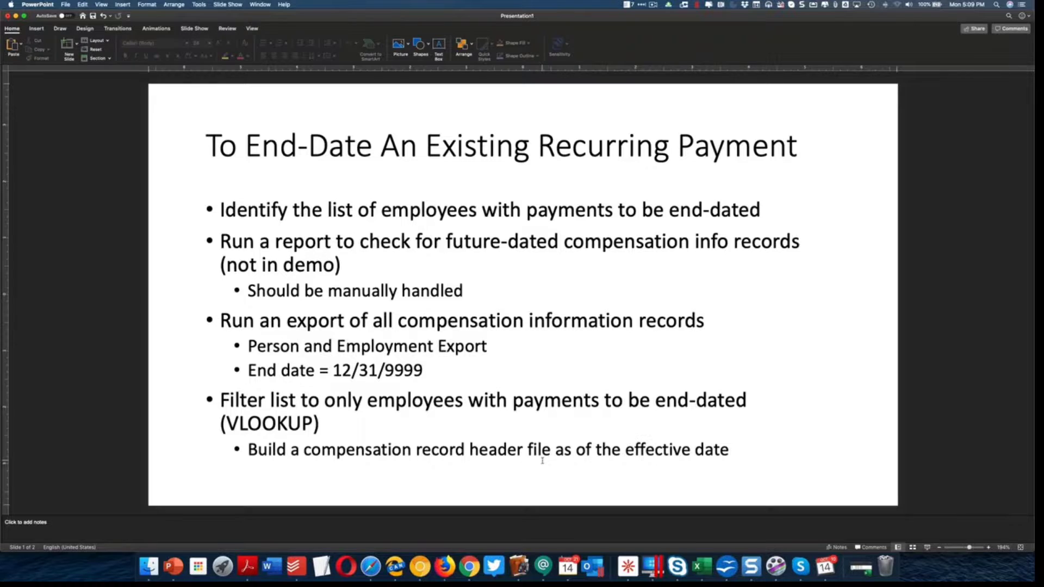
scroll(543, 461, down, 3)
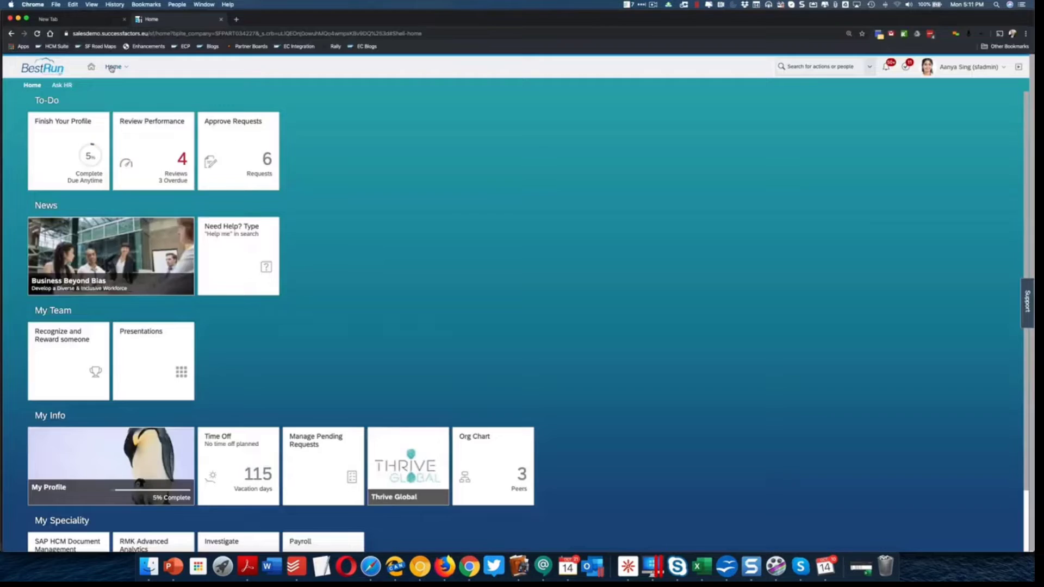
Open the Report Center in the Reporting module and start a new report of the Report - Table type.
click(113, 66)
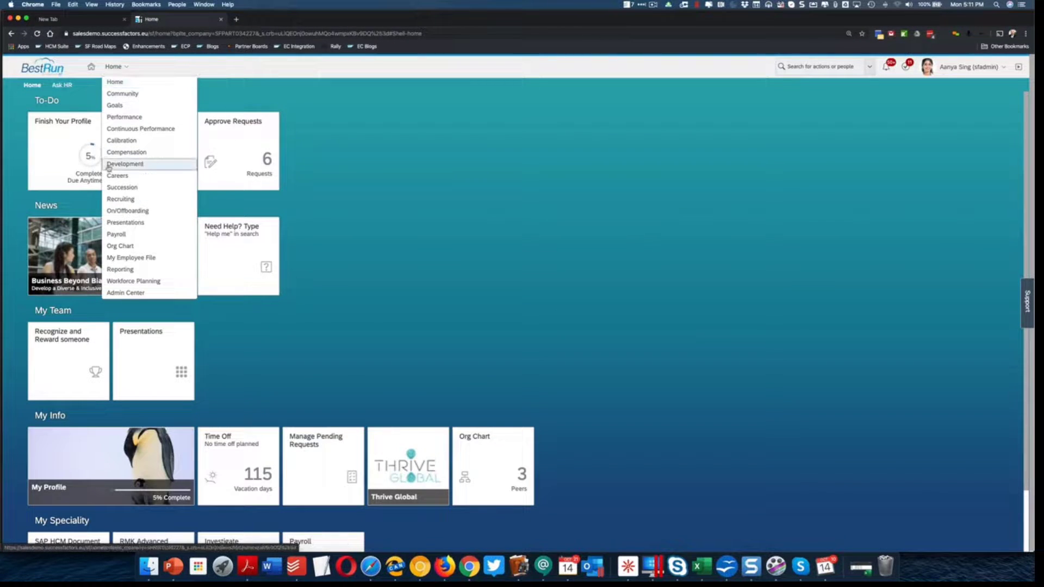
click(115, 271)
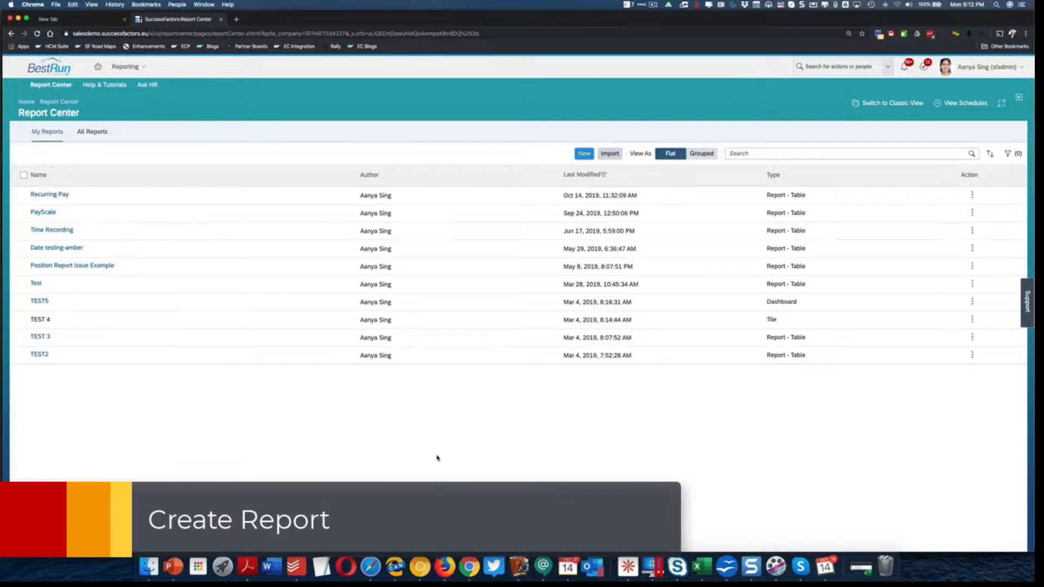
click(585, 154)
click(465, 319)
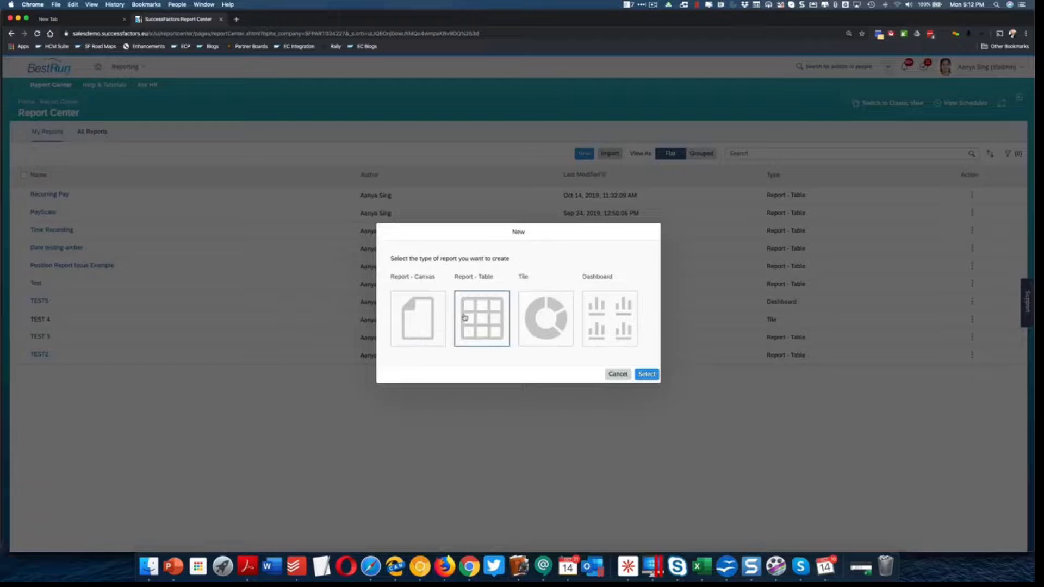
click(646, 375)
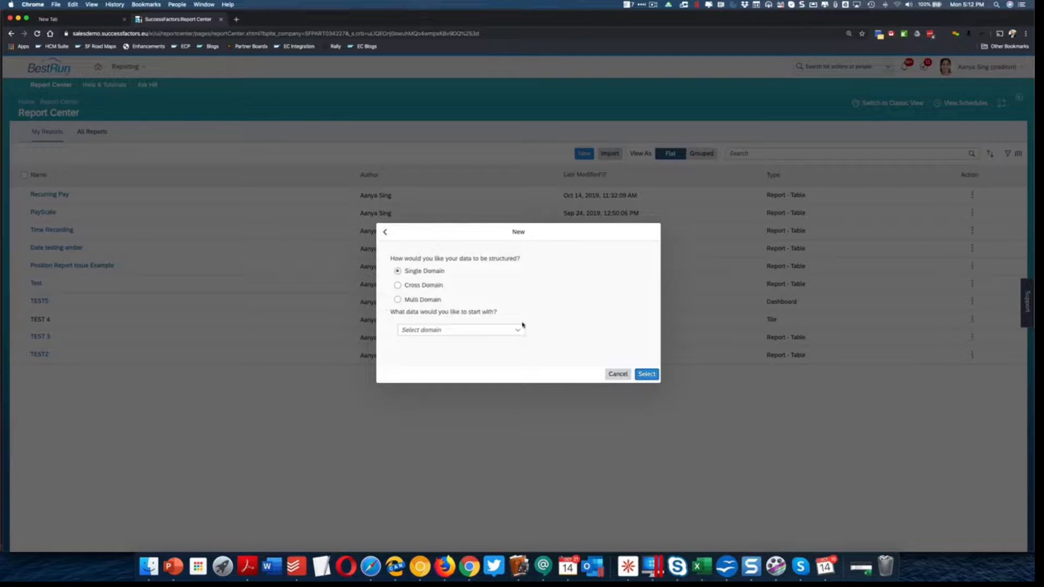
Base the new report on the single domain Person and Employment Export.
click(469, 331)
text(Expo)
key(Down)
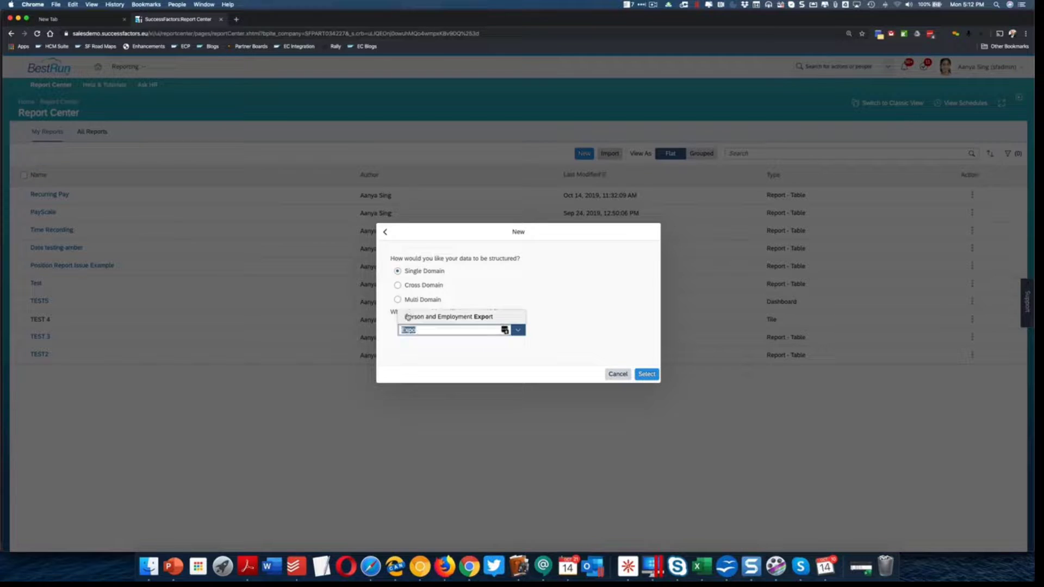
key(Return)
click(646, 375)
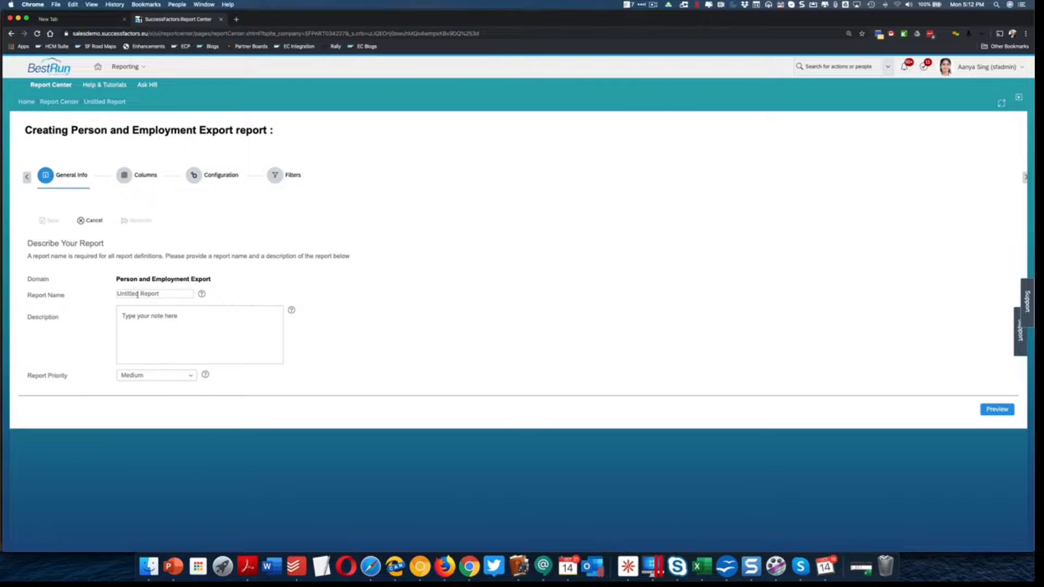
Name the report Compensation Info-TopOfStack.
click(136, 292)
text(Comp)
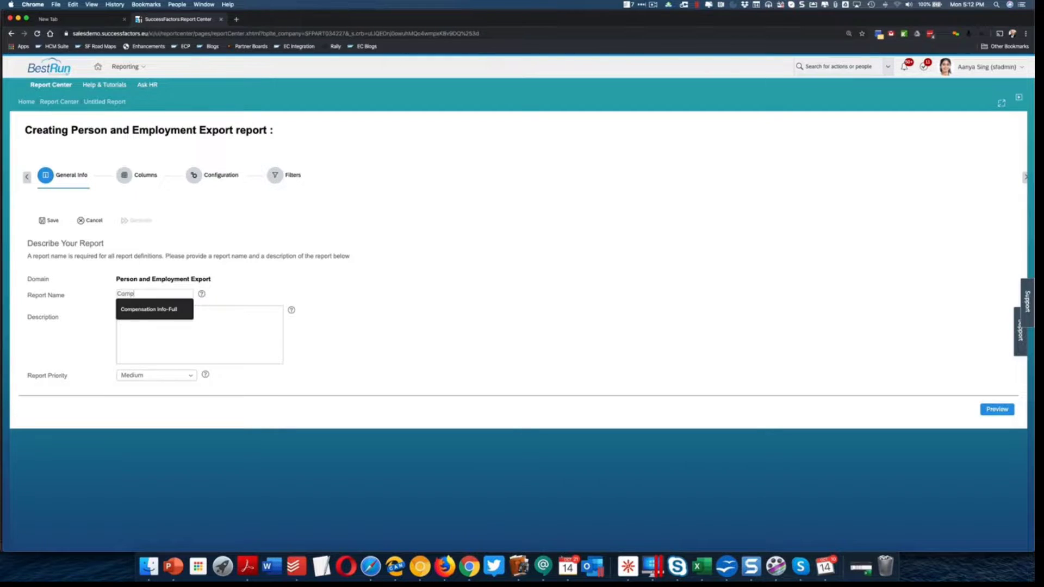
text(ensation Info-TopOfStack)
click(93, 265)
Add all columns of Employee Compensation Info to the report.
click(124, 175)
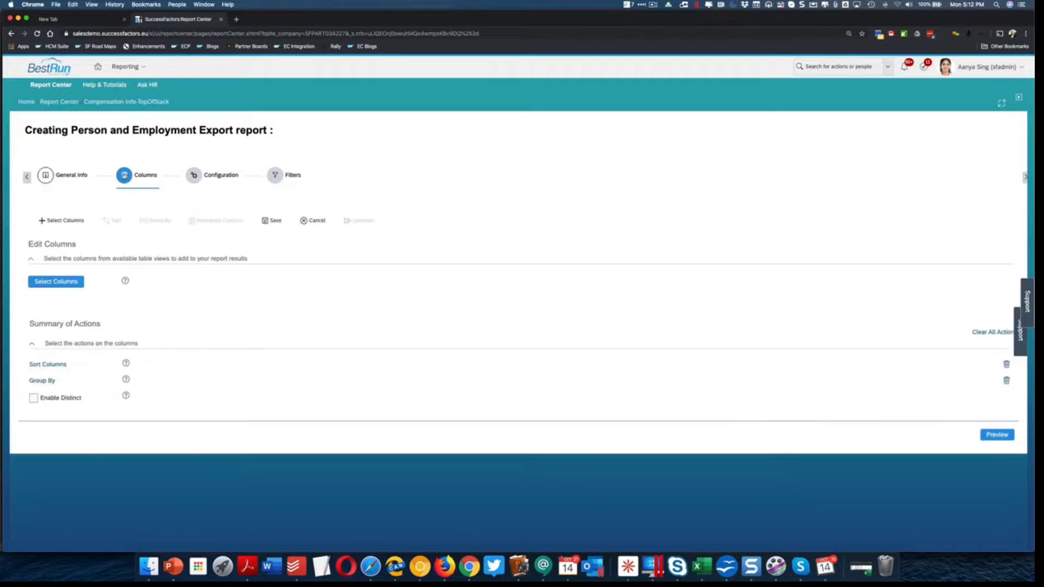
click(63, 279)
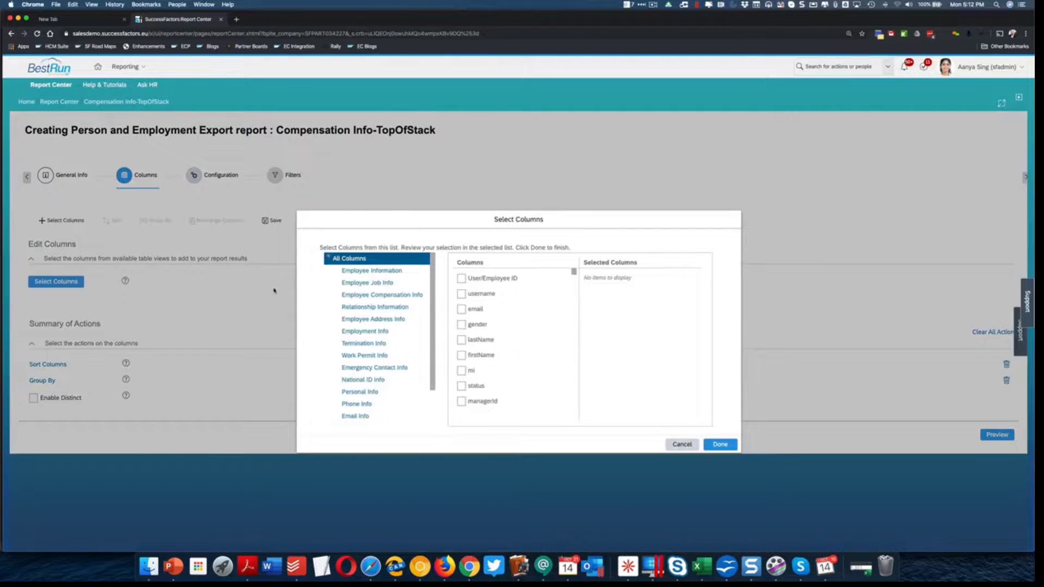
scroll(359, 343, down, 3)
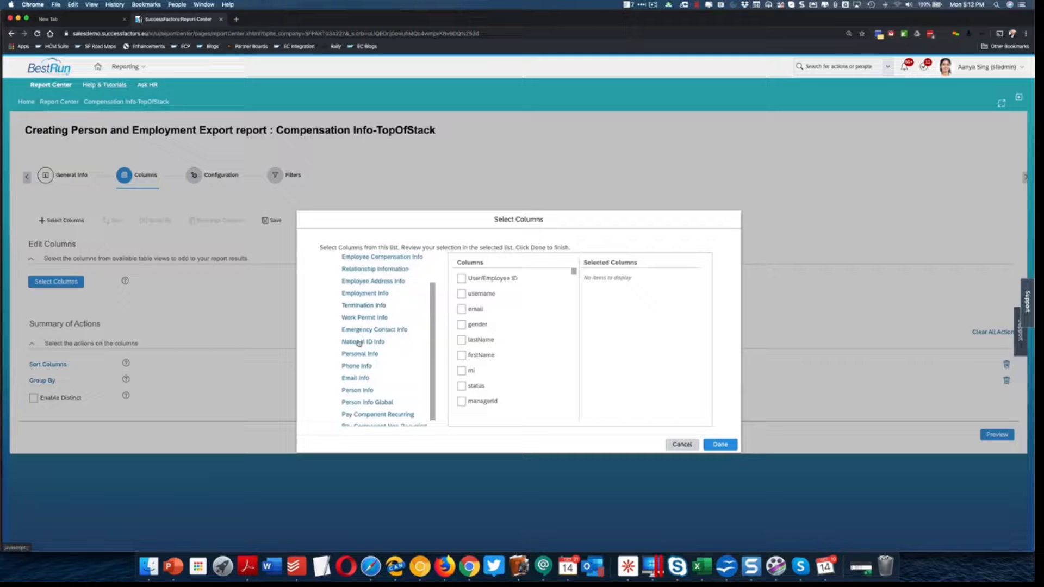
scroll(359, 343, up, 3)
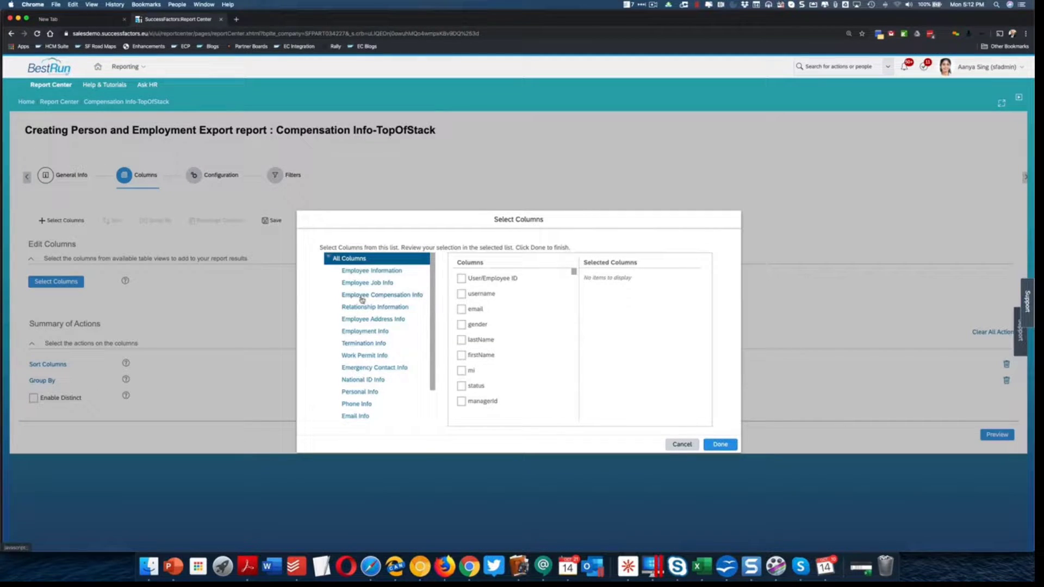
click(362, 295)
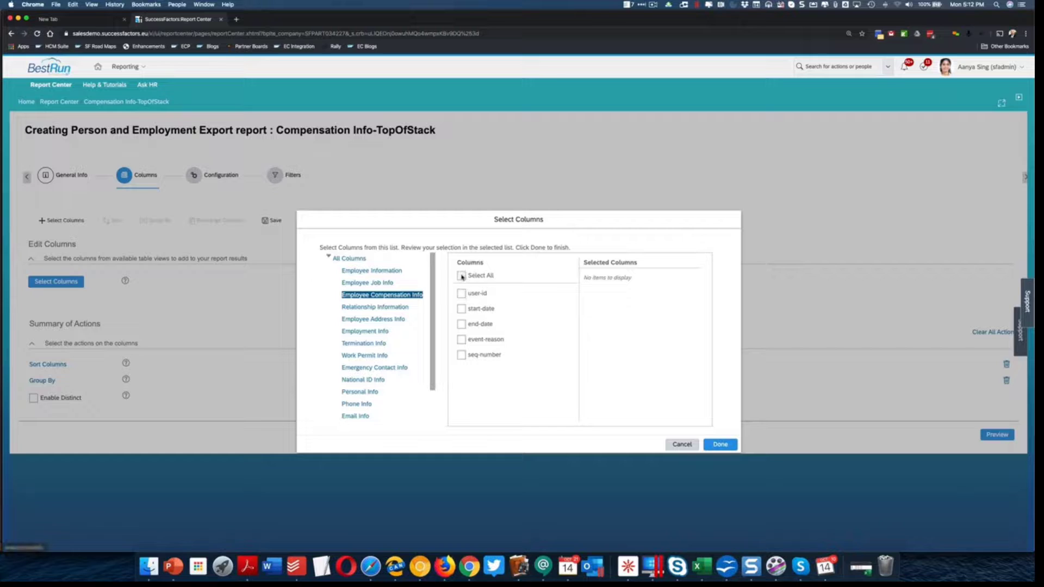
click(462, 276)
click(718, 445)
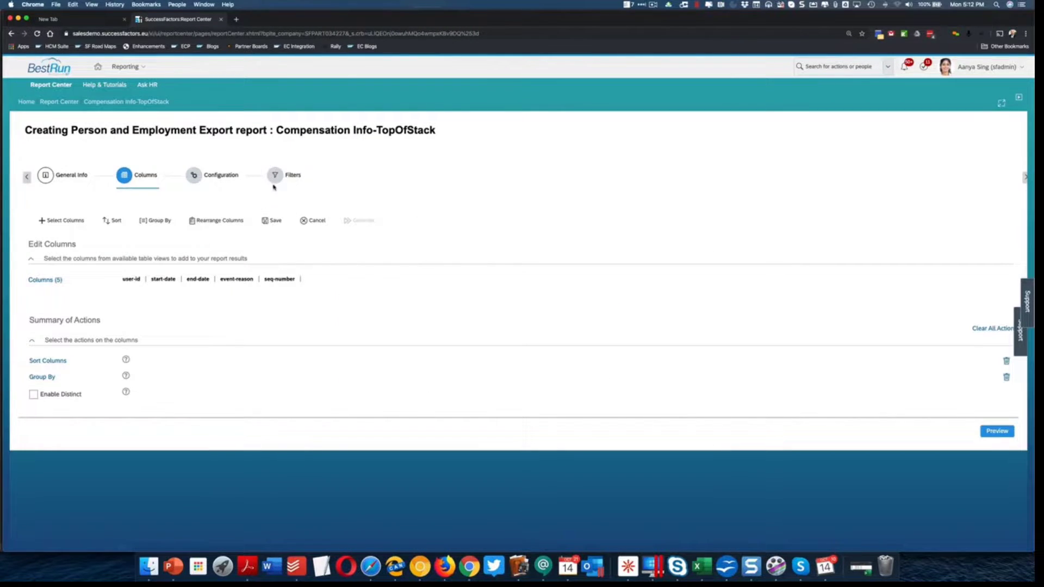
Add a filter on the Employee Compensation Info end-date field to Filter Group 1.
click(274, 180)
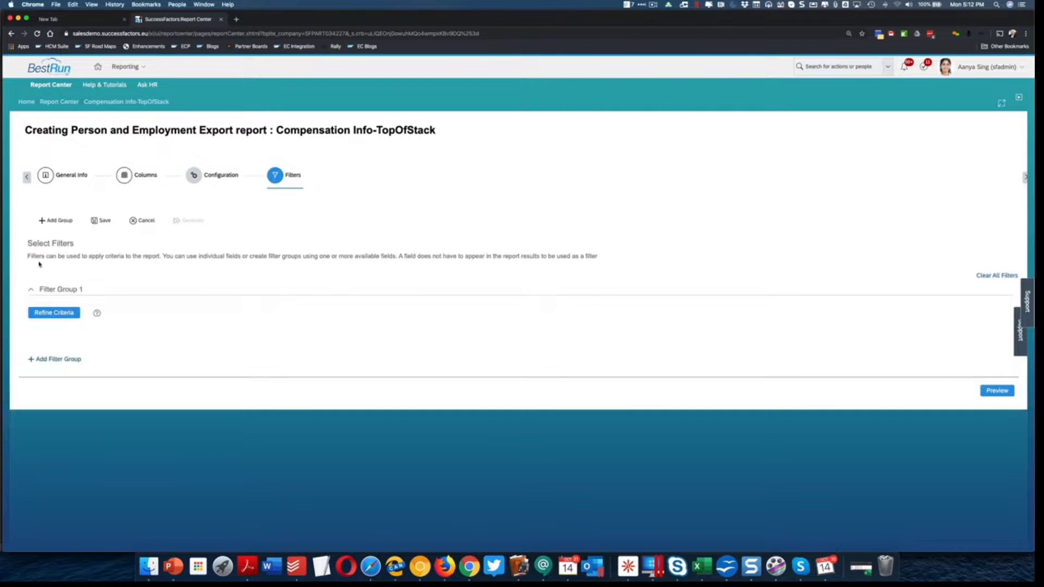
click(54, 312)
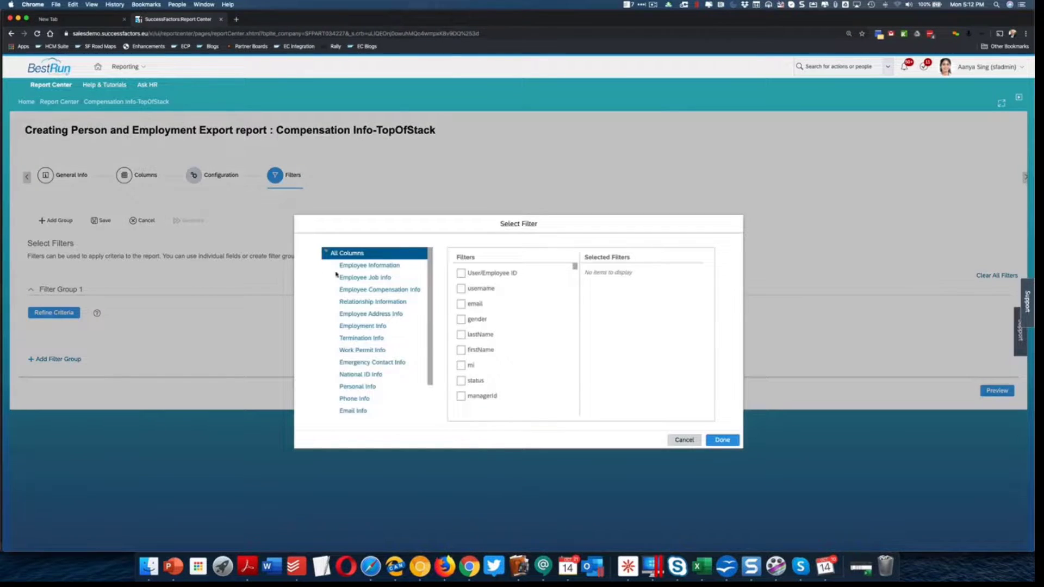
click(362, 290)
click(461, 304)
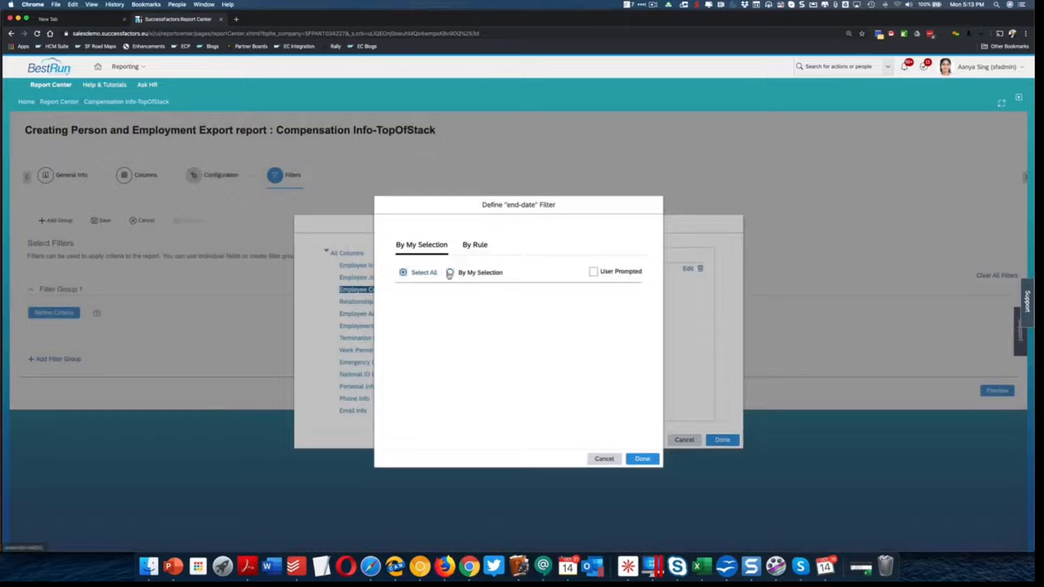
Restrict the end-date filter by selection to 12/31/9999 and apply the filter criteria to the report.
click(449, 273)
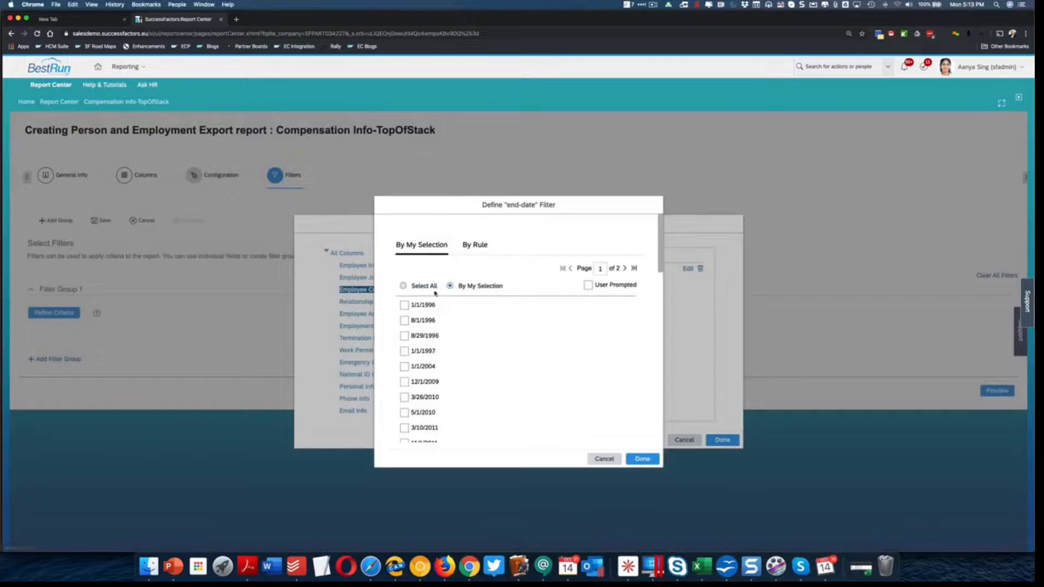
scroll(443, 327, down, 10)
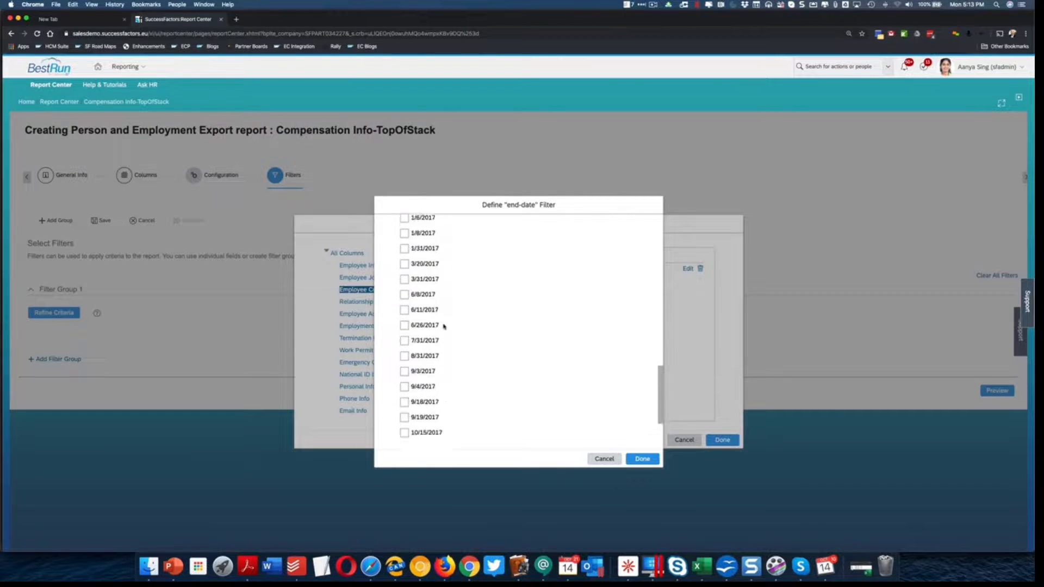
scroll(445, 327, up, 10)
click(634, 269)
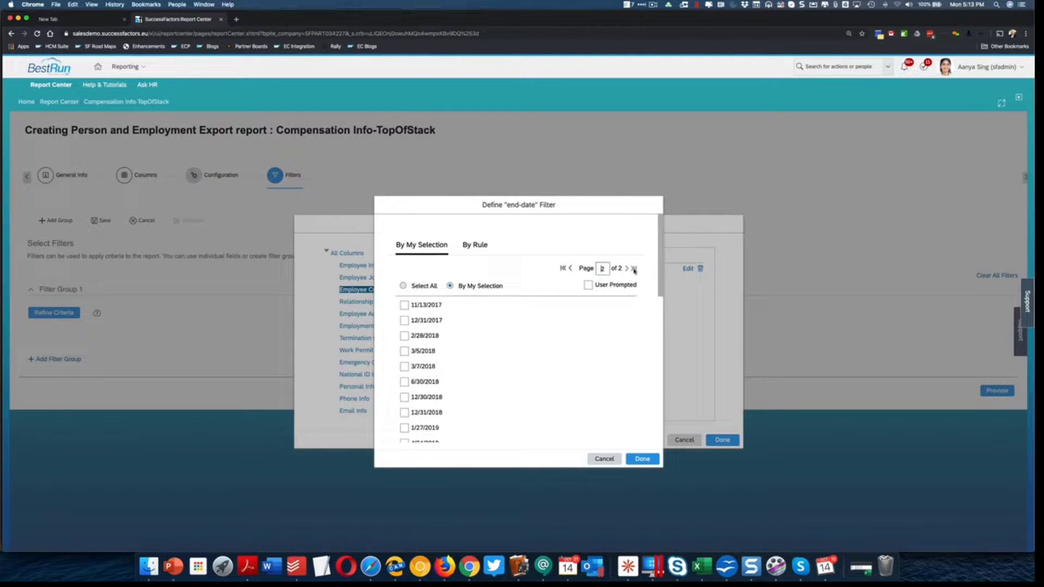
scroll(617, 274, down, 8)
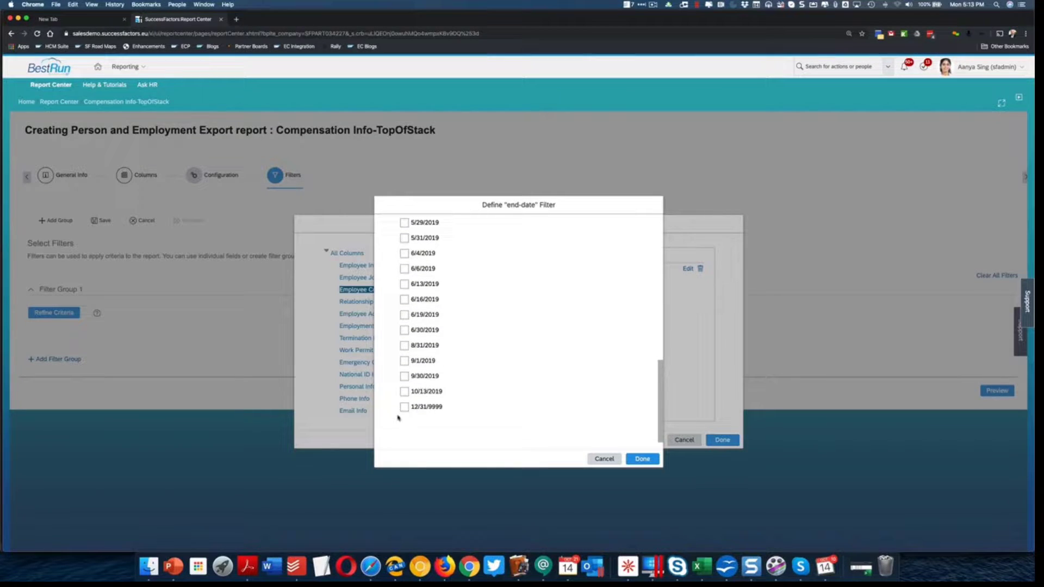
click(405, 408)
click(642, 459)
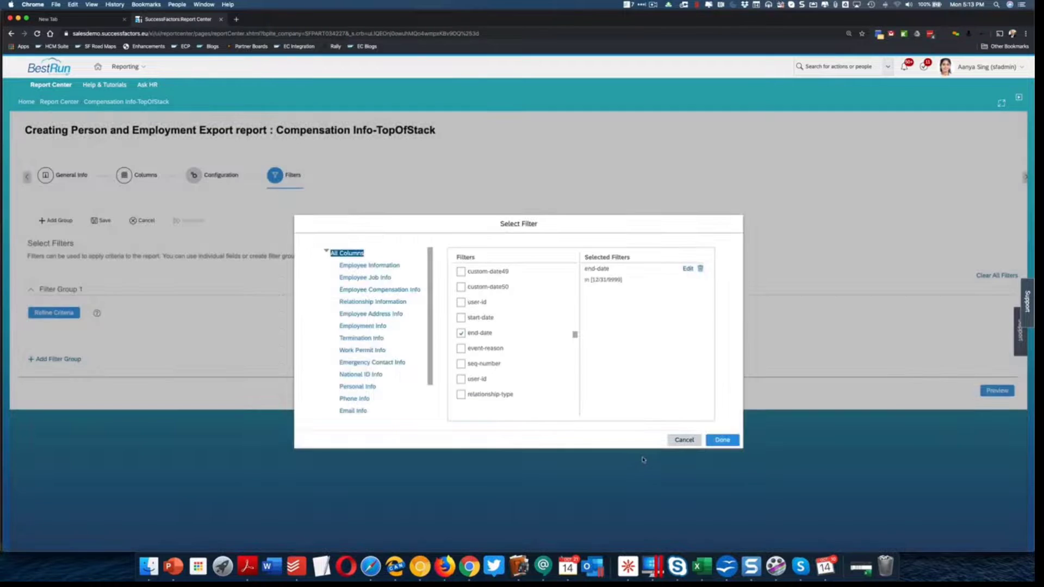
click(723, 441)
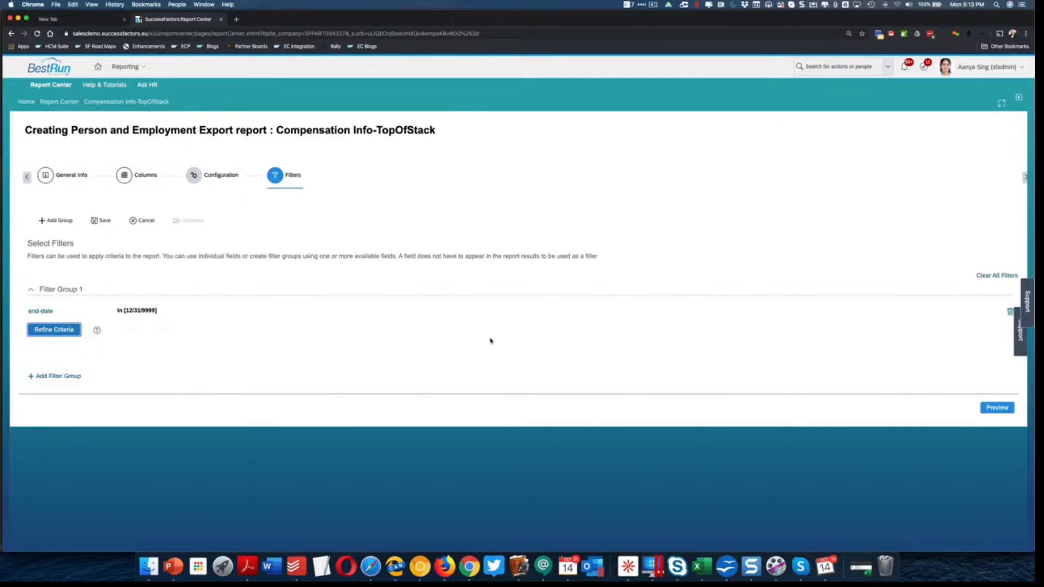
Save and generate the report, download its results as CSV, and close the report output.
click(104, 221)
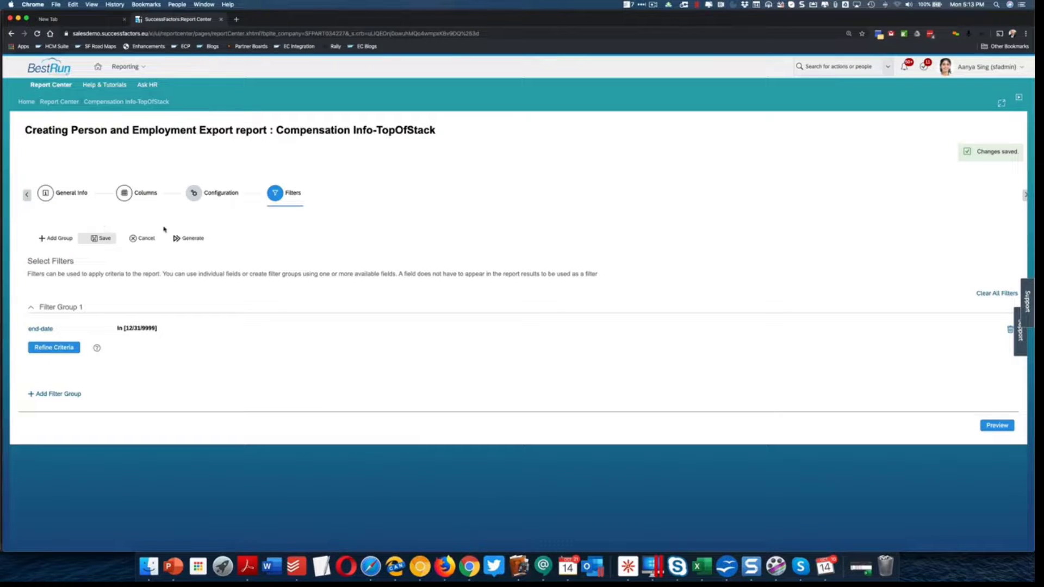
click(191, 239)
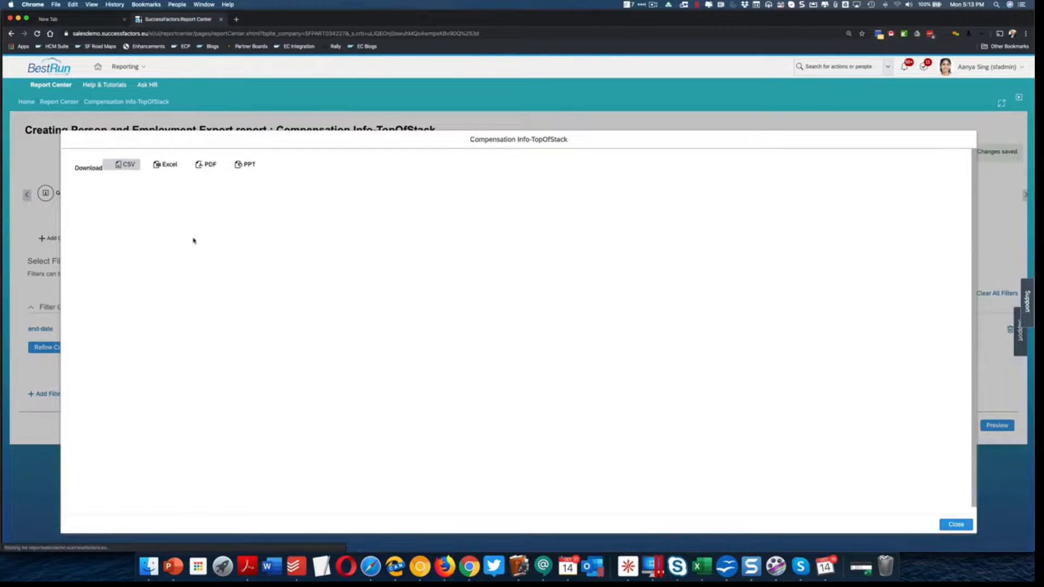
click(127, 168)
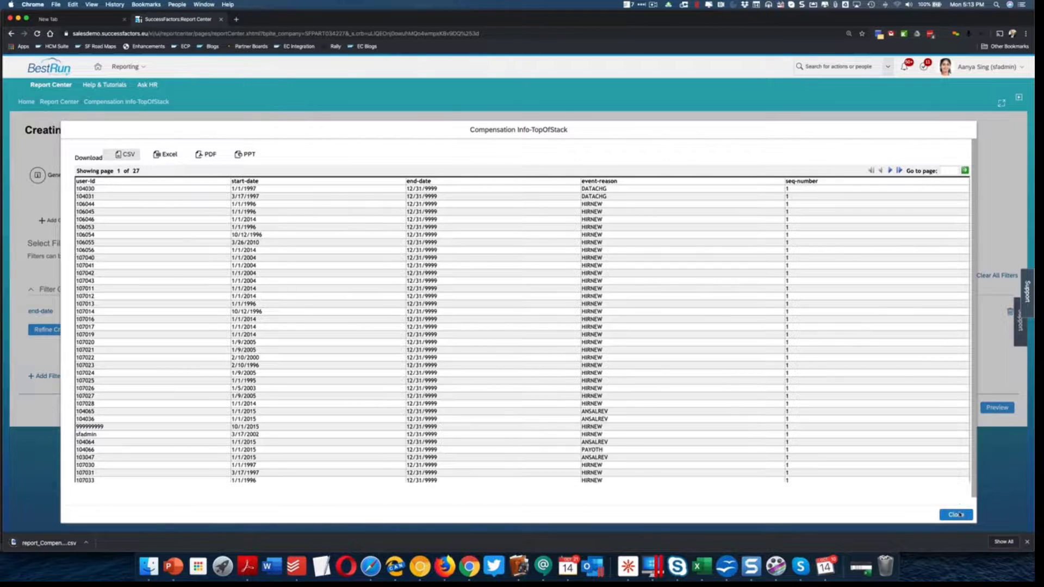
click(959, 514)
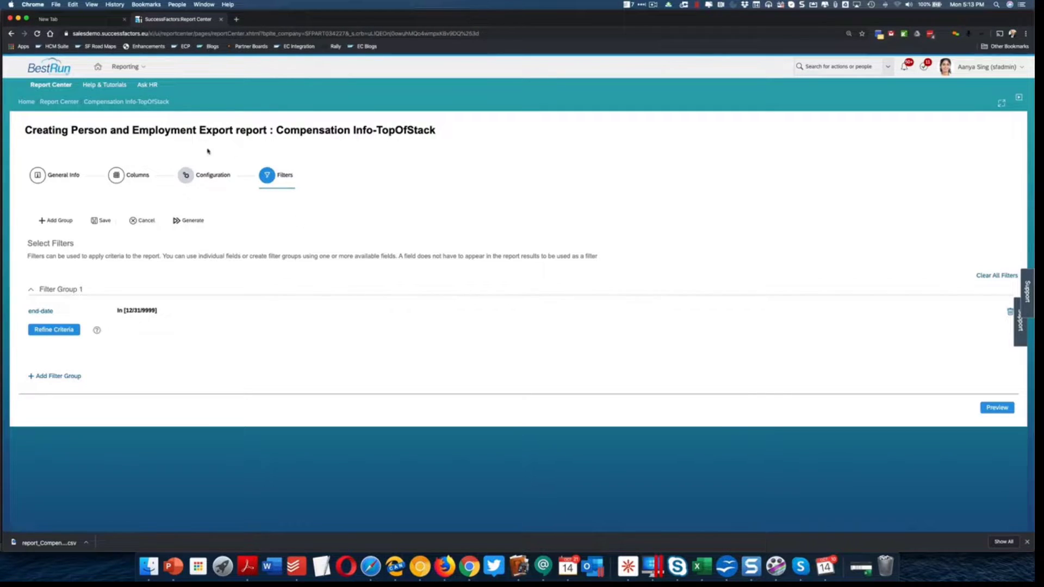
Return to the Report Center and create another table report on the single domain Person and Employment Export.
click(71, 106)
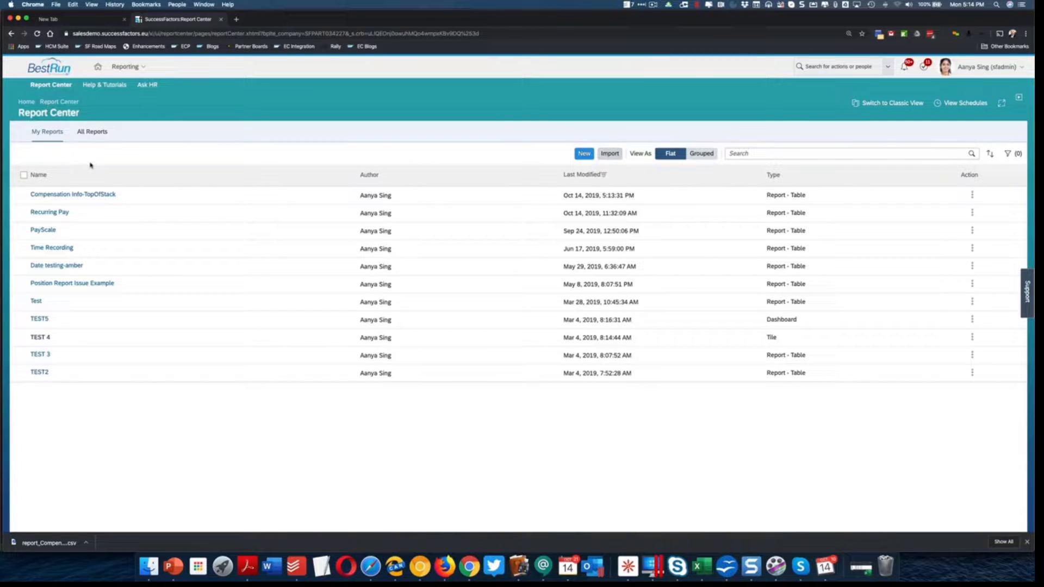
click(585, 155)
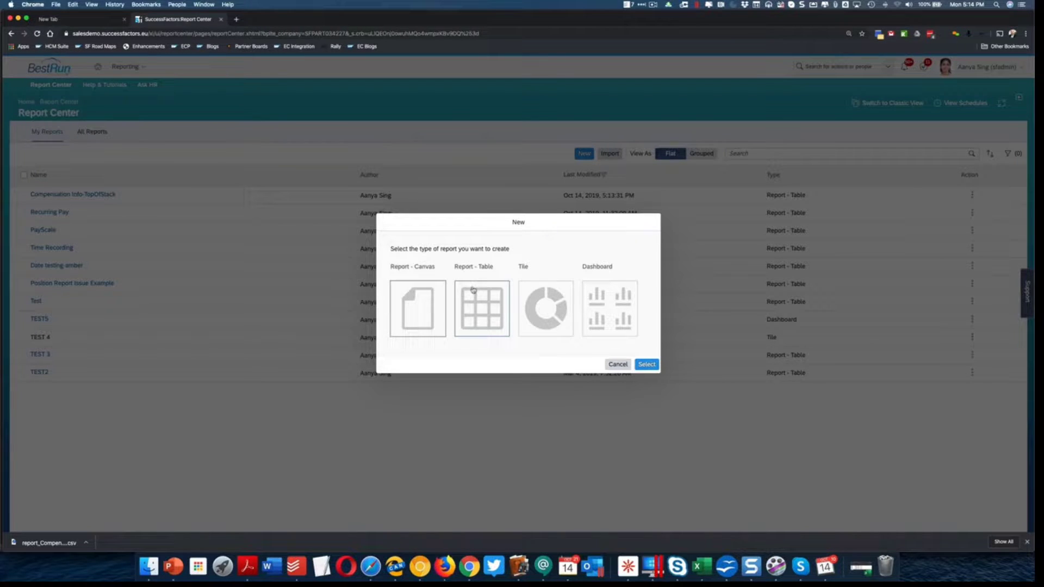
click(473, 289)
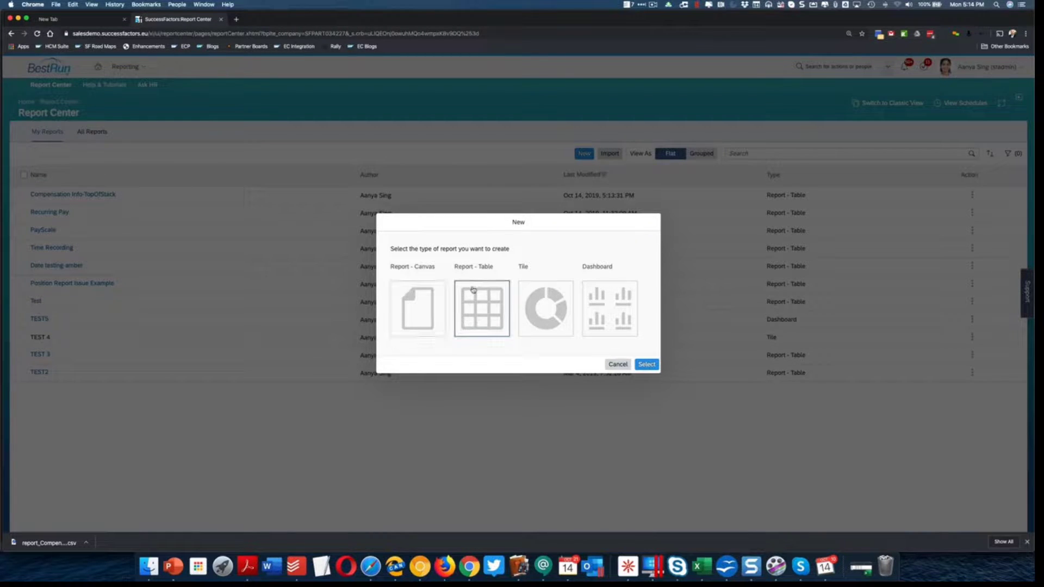
click(647, 365)
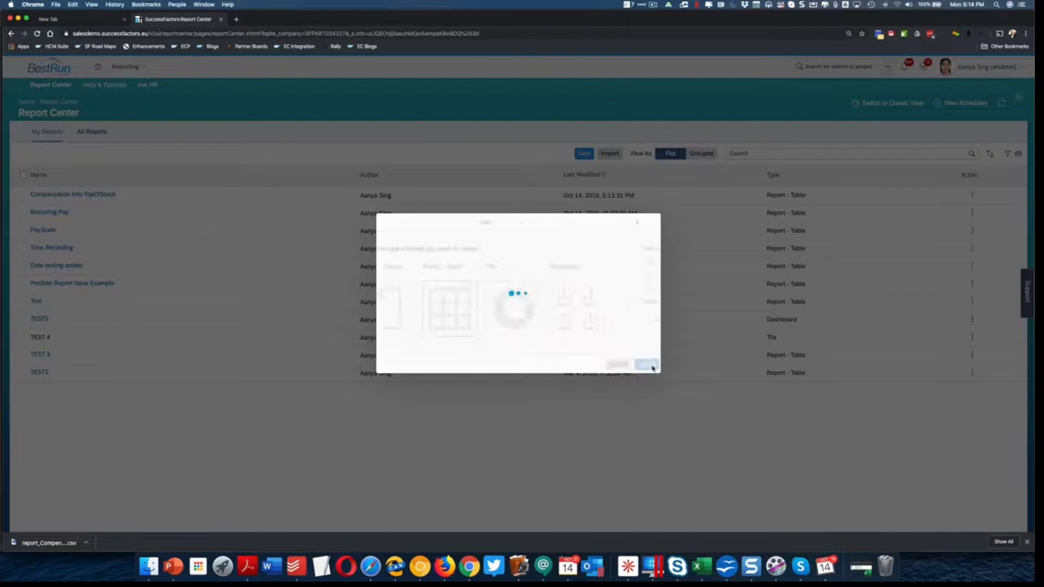
click(519, 320)
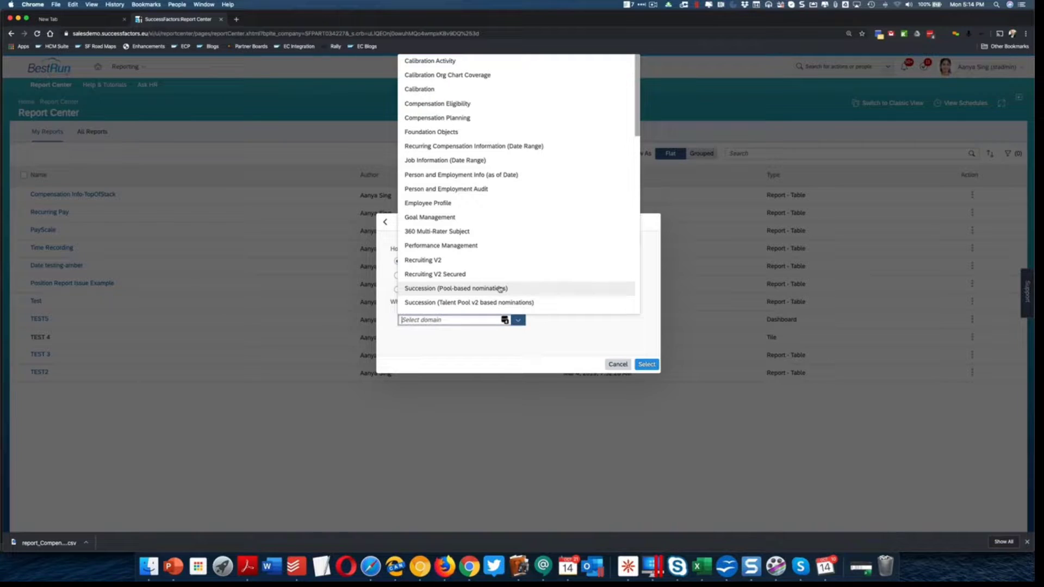
text(Export)
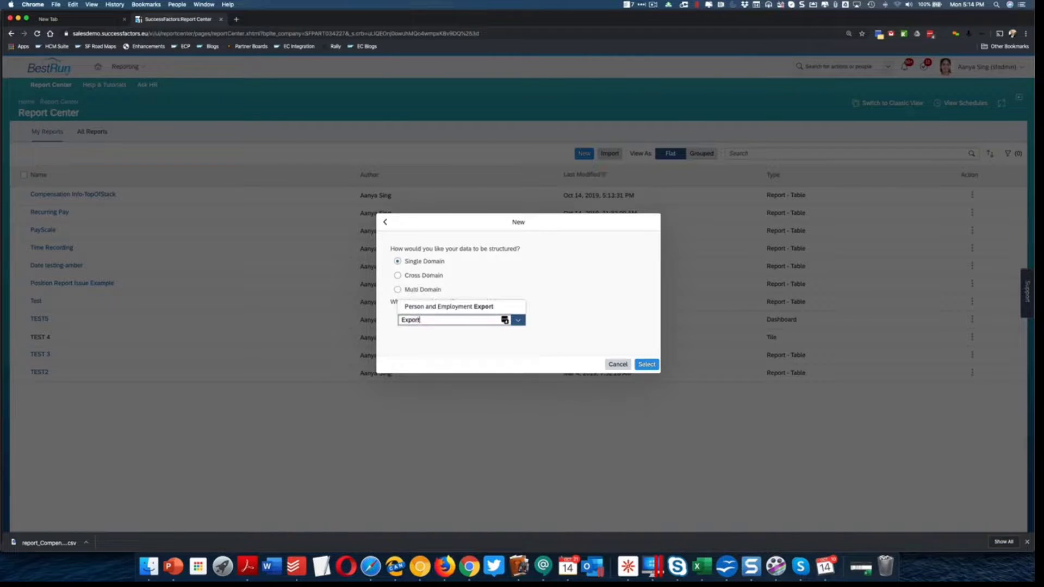
click(466, 308)
click(647, 364)
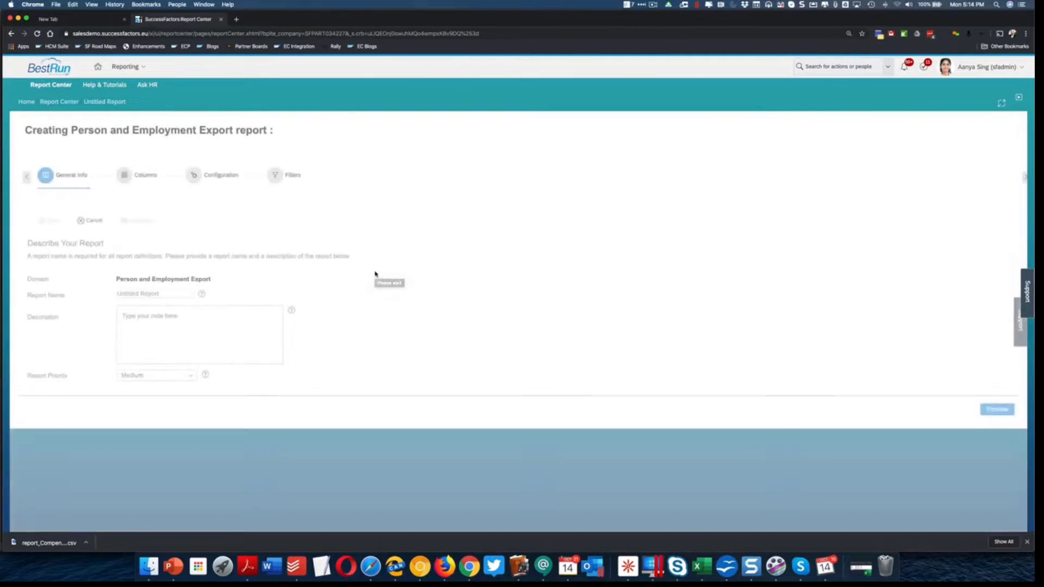
Name the new Person and Employment Export report Recurring Pay.
click(133, 293)
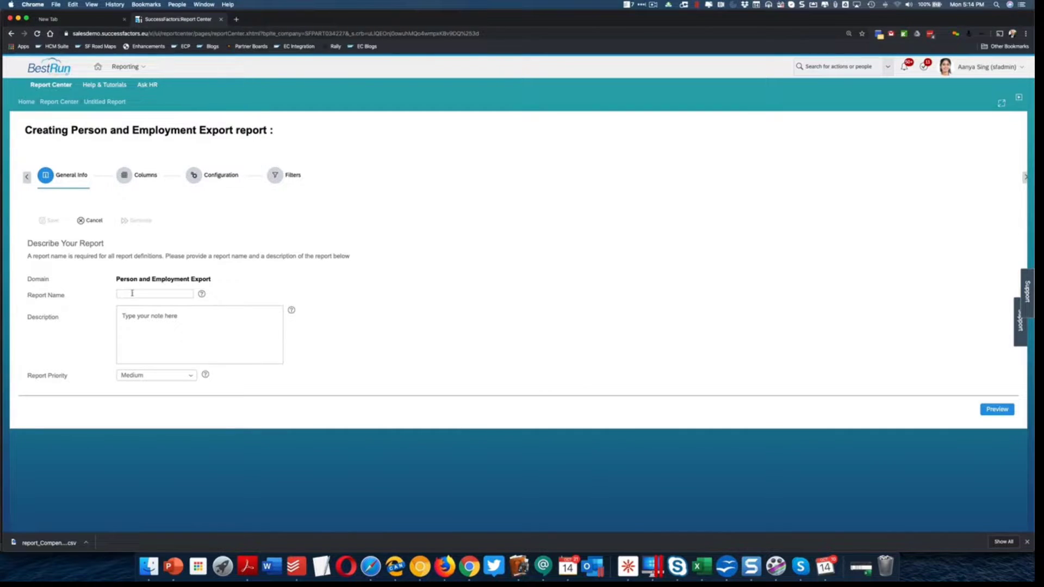
text(Recurring Pay)
click(138, 309)
Add all columns of the Pay Component Recurring table to the report.
click(123, 181)
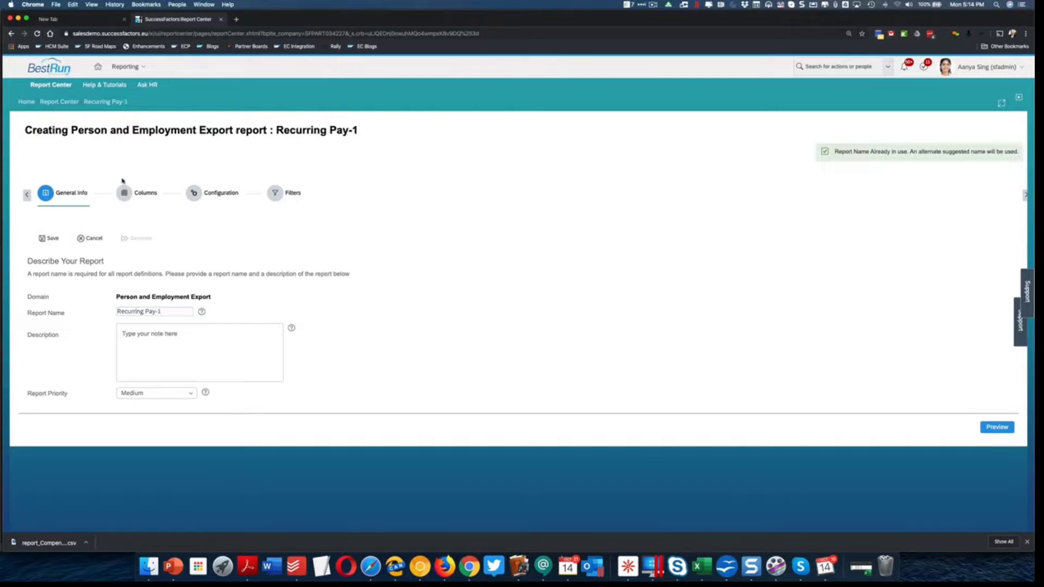
click(124, 194)
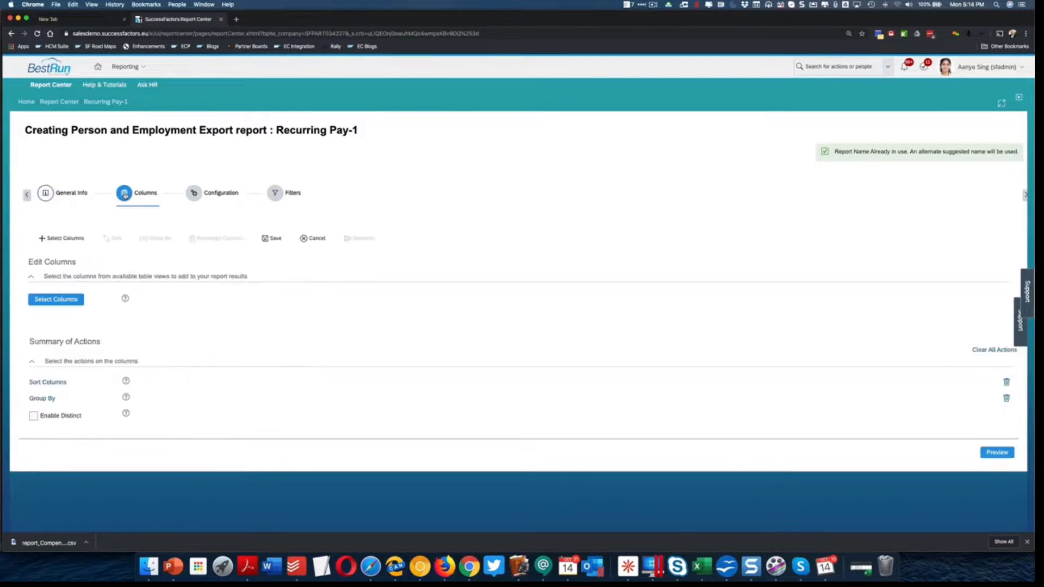
click(72, 298)
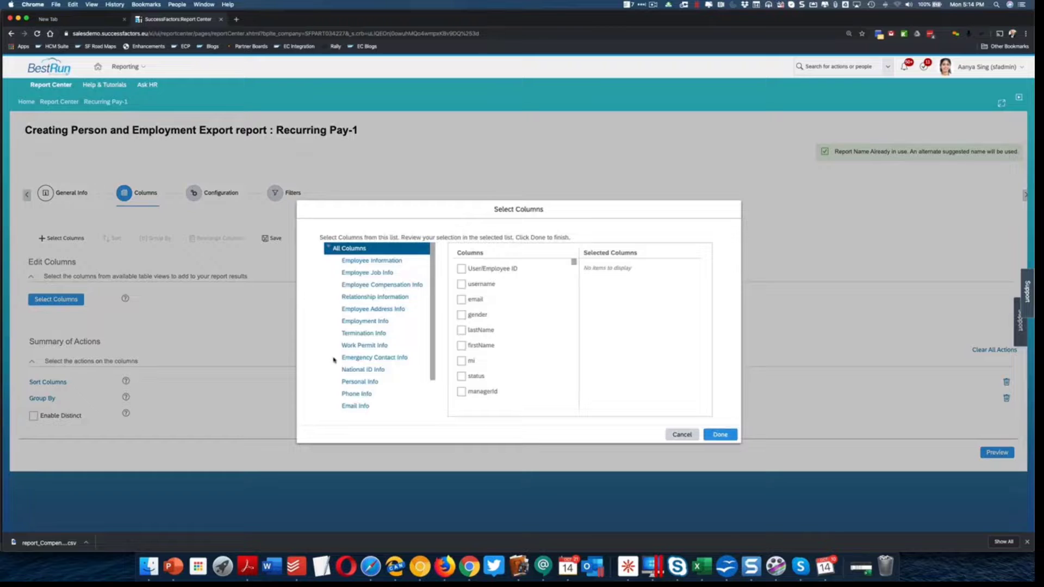
scroll(340, 299, down, 1)
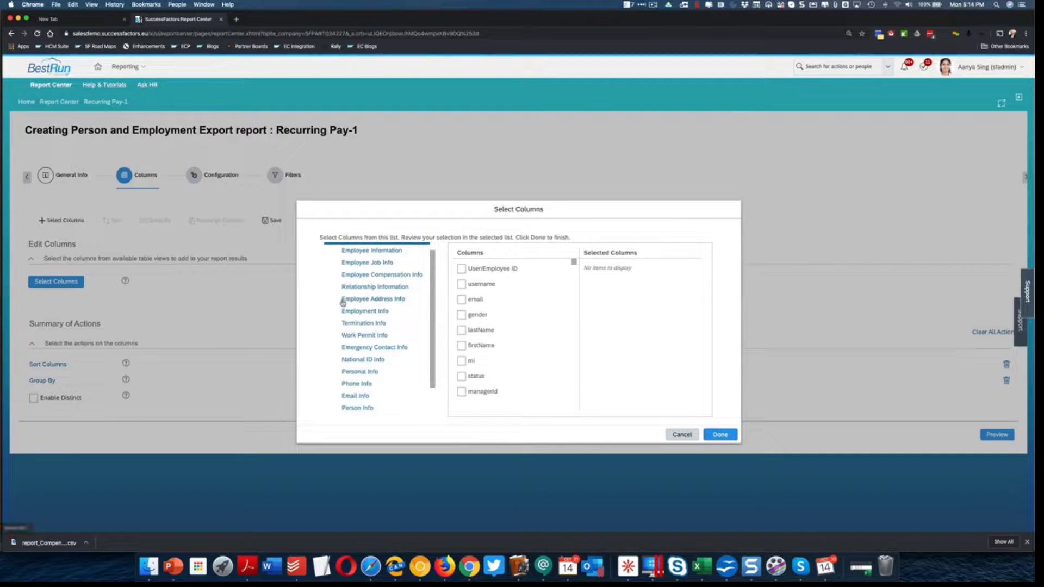
scroll(342, 302, down, 3)
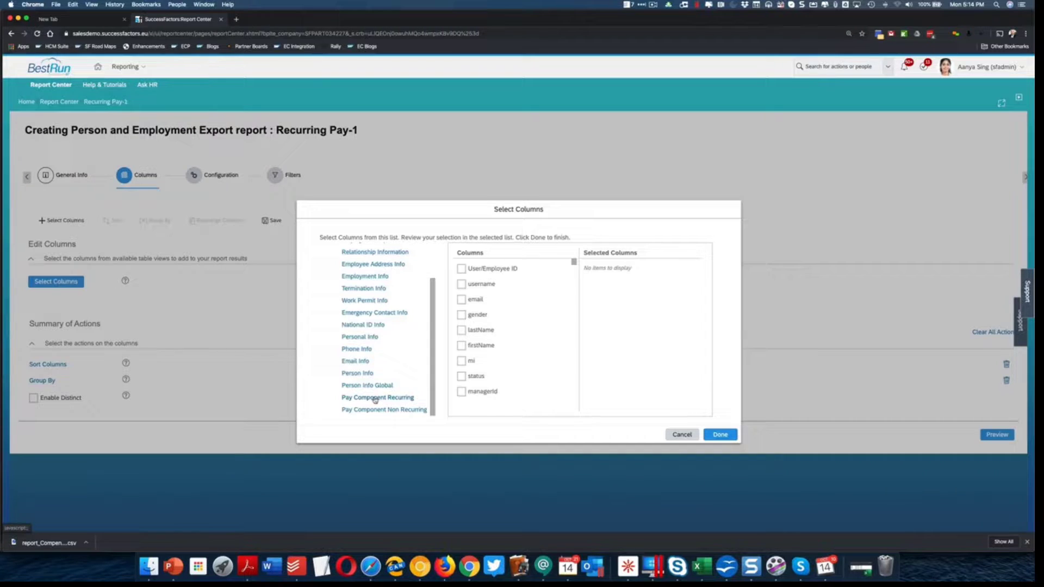
click(375, 397)
click(462, 265)
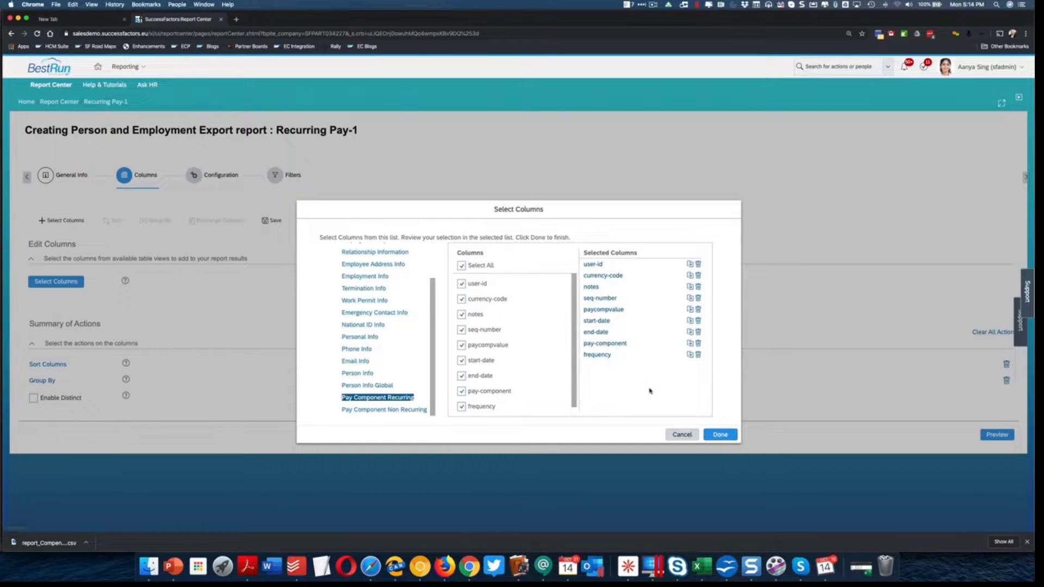
click(723, 440)
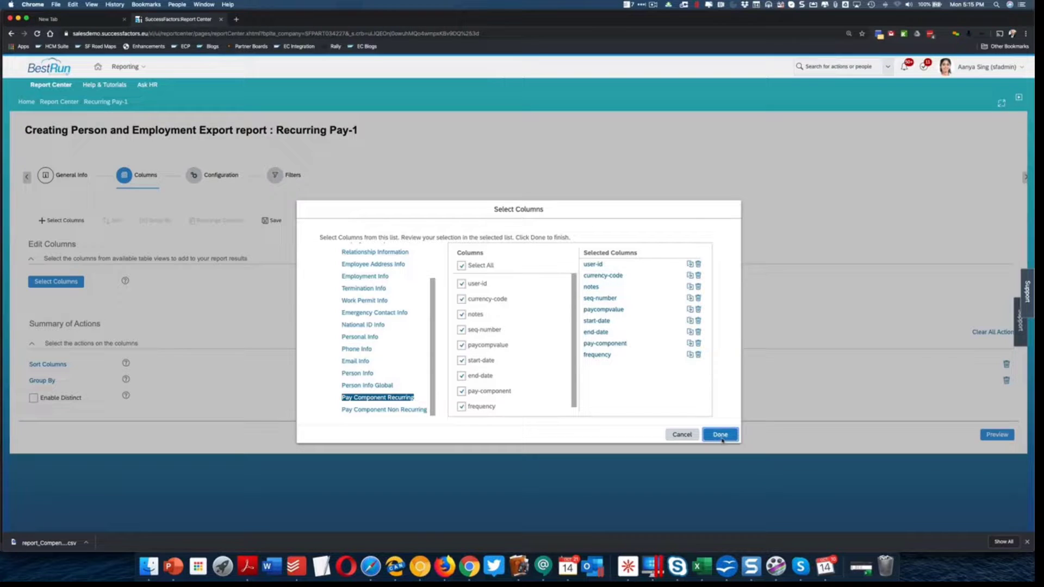
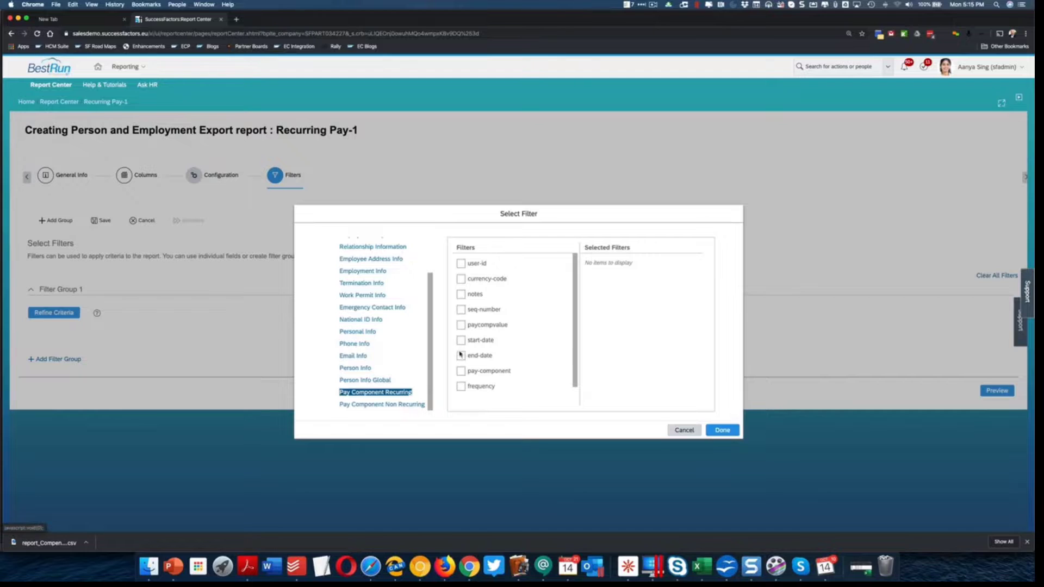
Add a filter on the Pay Component Recurring pay-component field, restricted by selection to MEAL_AU.
click(461, 371)
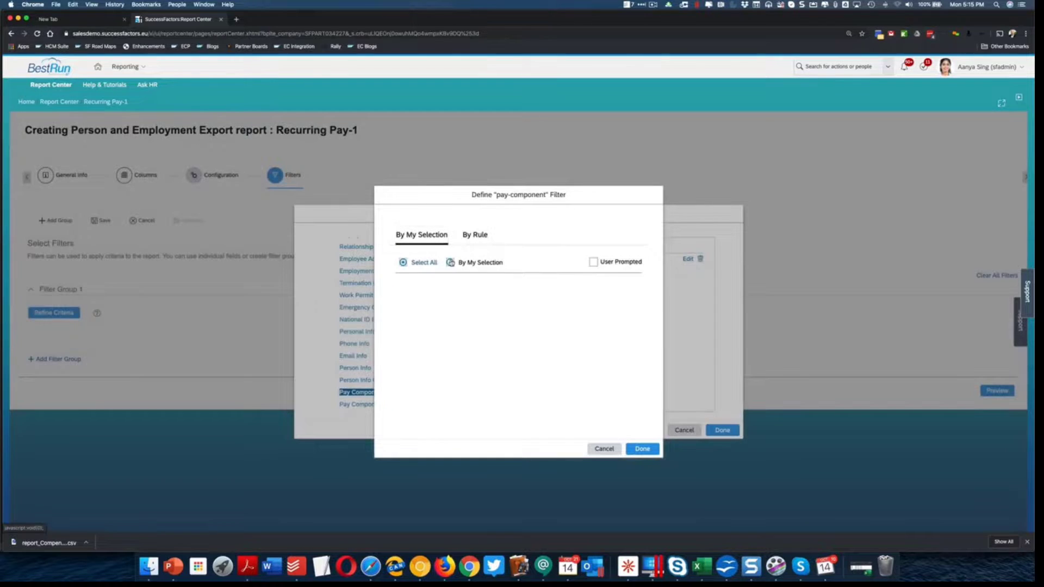
click(450, 262)
scroll(445, 336, down, 3)
scroll(445, 337, down, 8)
scroll(445, 337, down, 5)
scroll(446, 336, down, 3)
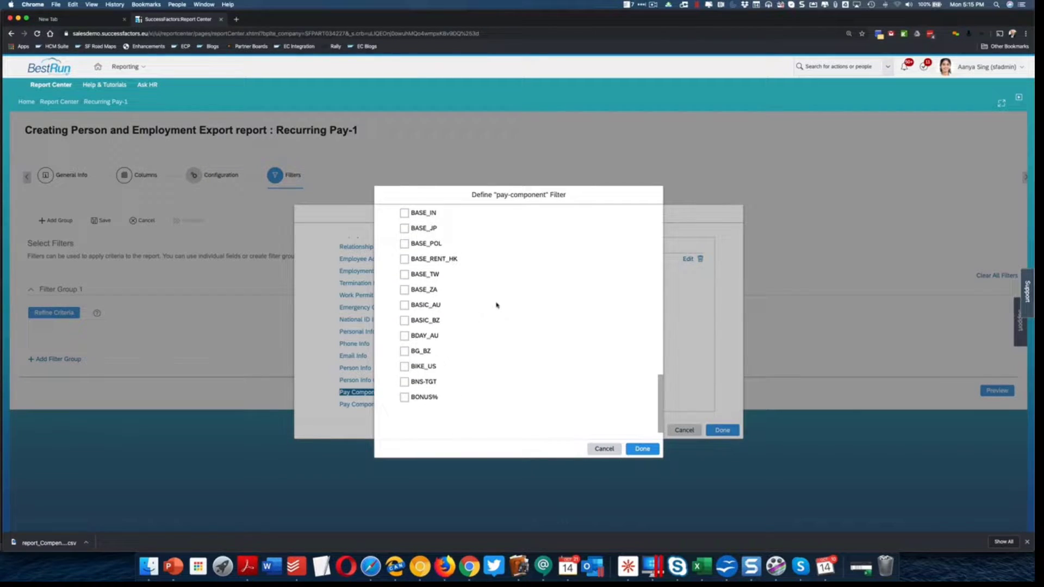
scroll(496, 305, up, 15)
click(626, 259)
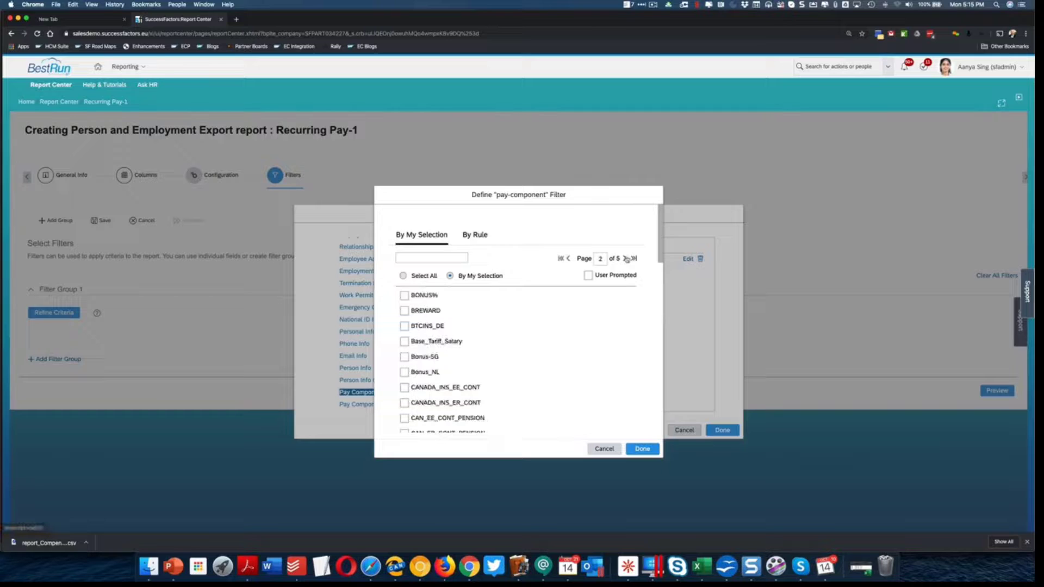
scroll(585, 343, down, 8)
scroll(585, 343, down, 10)
scroll(586, 344, up, 18)
click(624, 258)
click(624, 259)
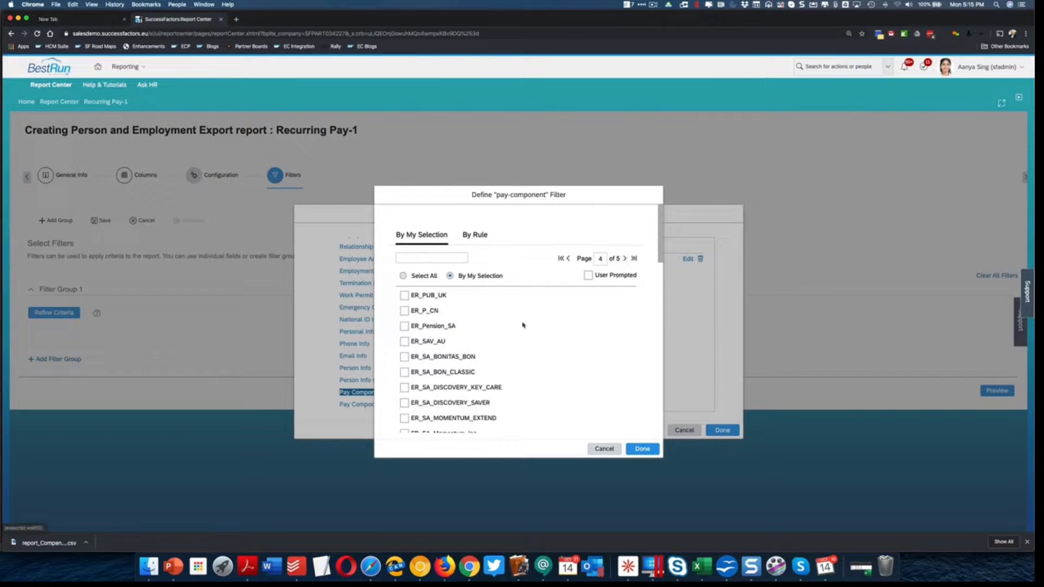
scroll(523, 326, down, 10)
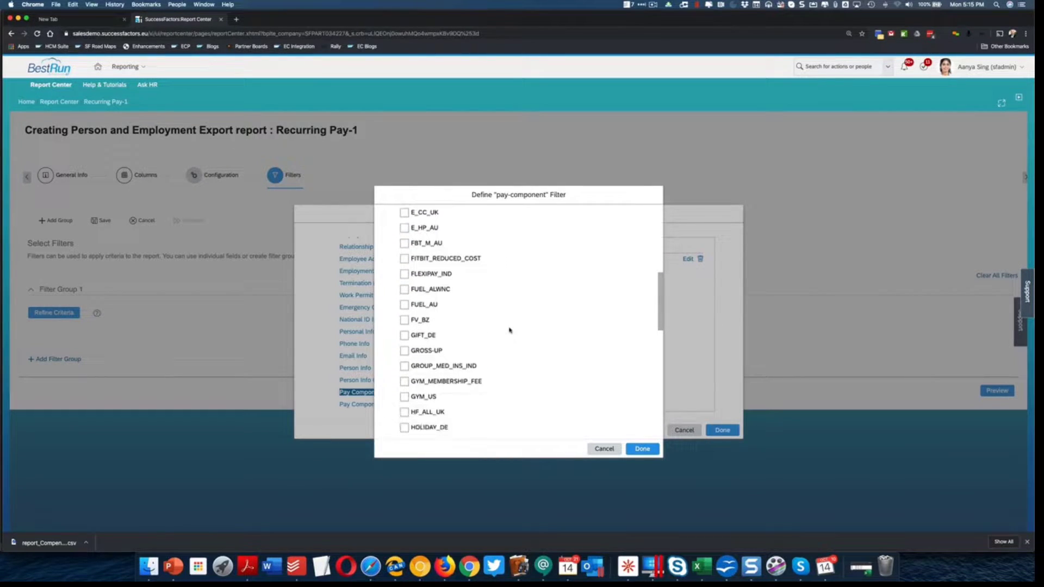
scroll(510, 330, down, 3)
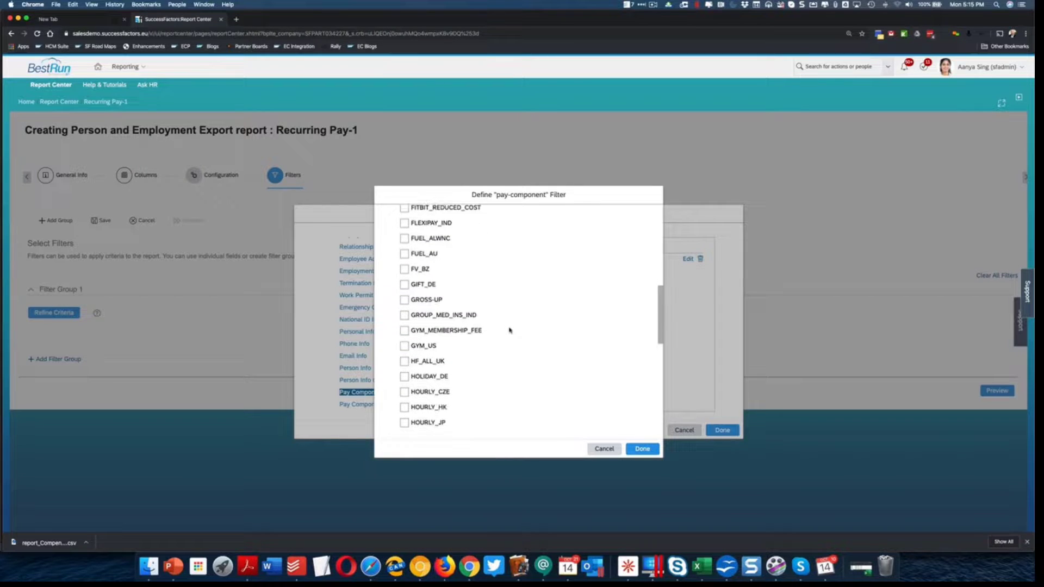
scroll(510, 331, down, 15)
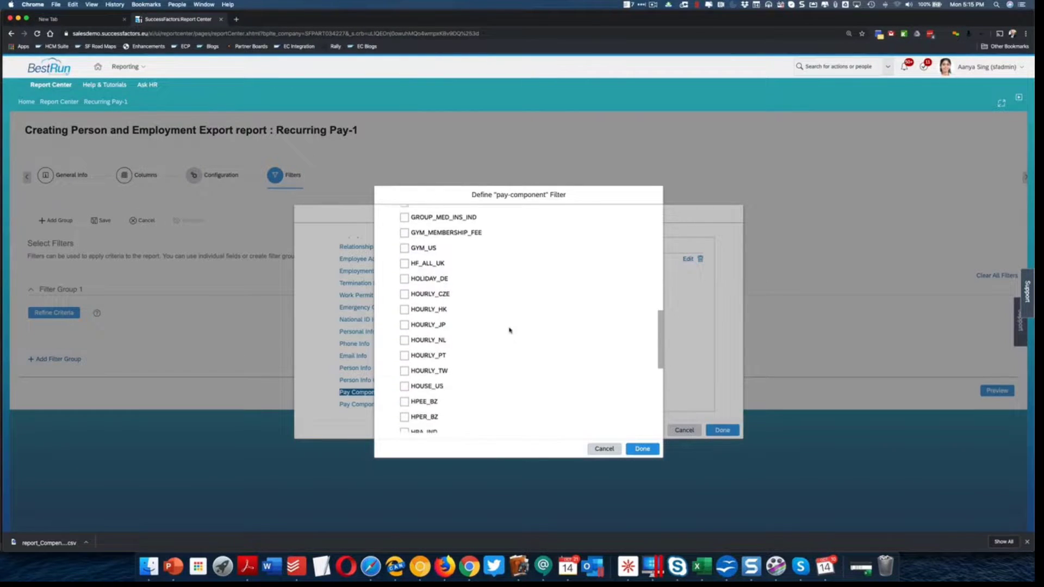
scroll(509, 331, up, 15)
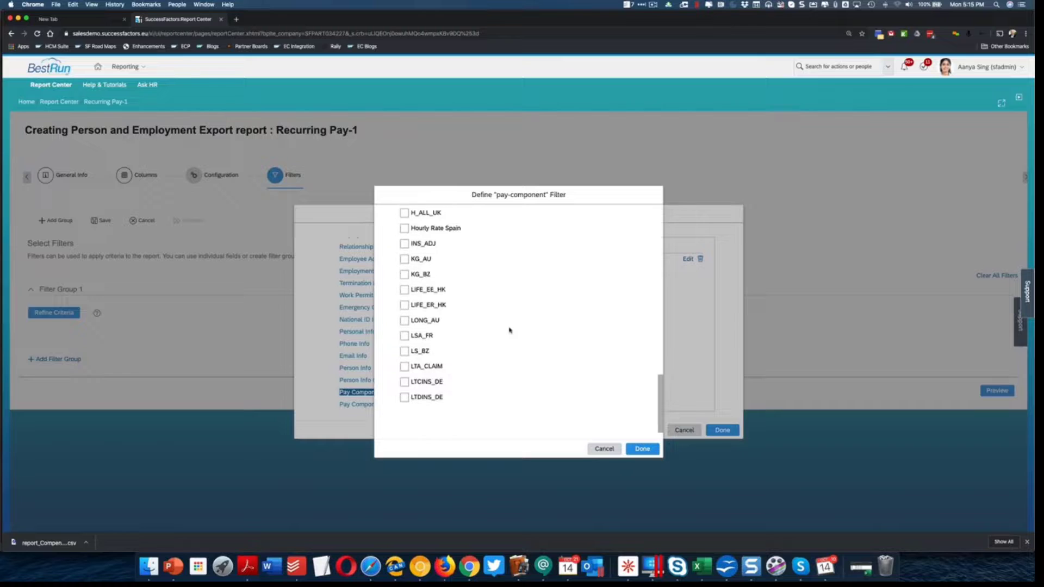
scroll(509, 330, up, 5)
click(624, 257)
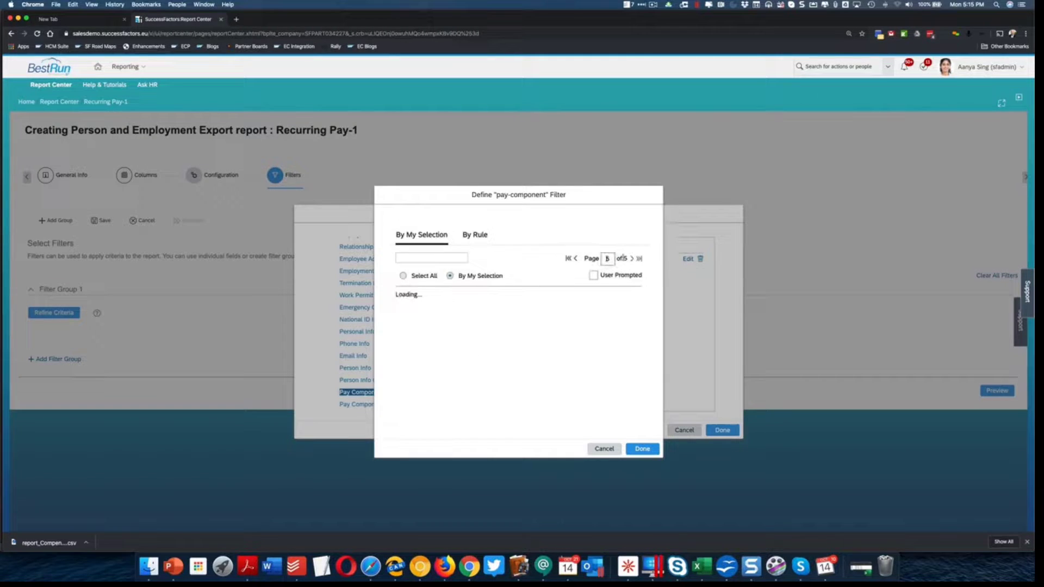
scroll(451, 352, down, 3)
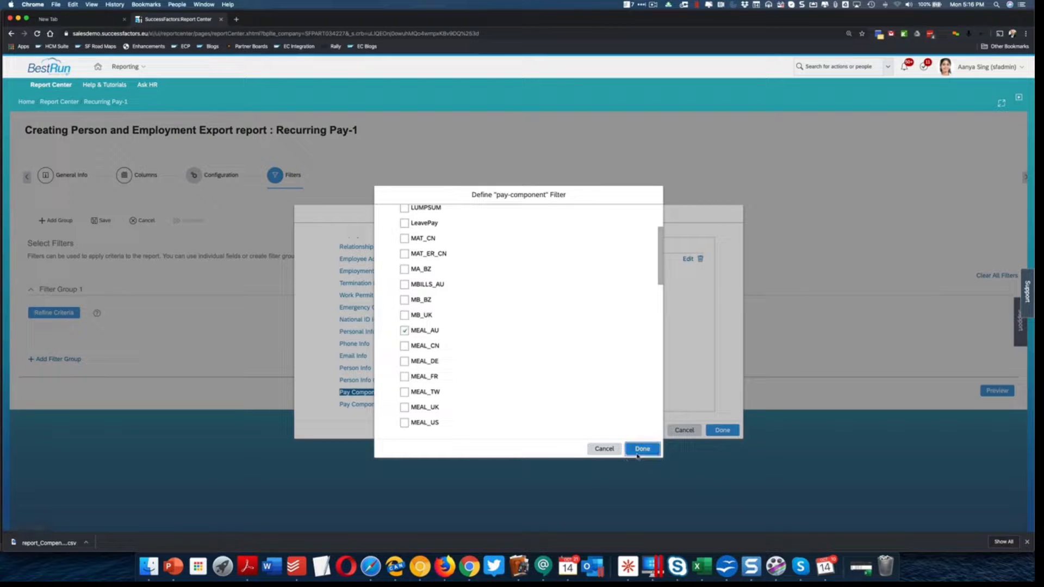
click(640, 448)
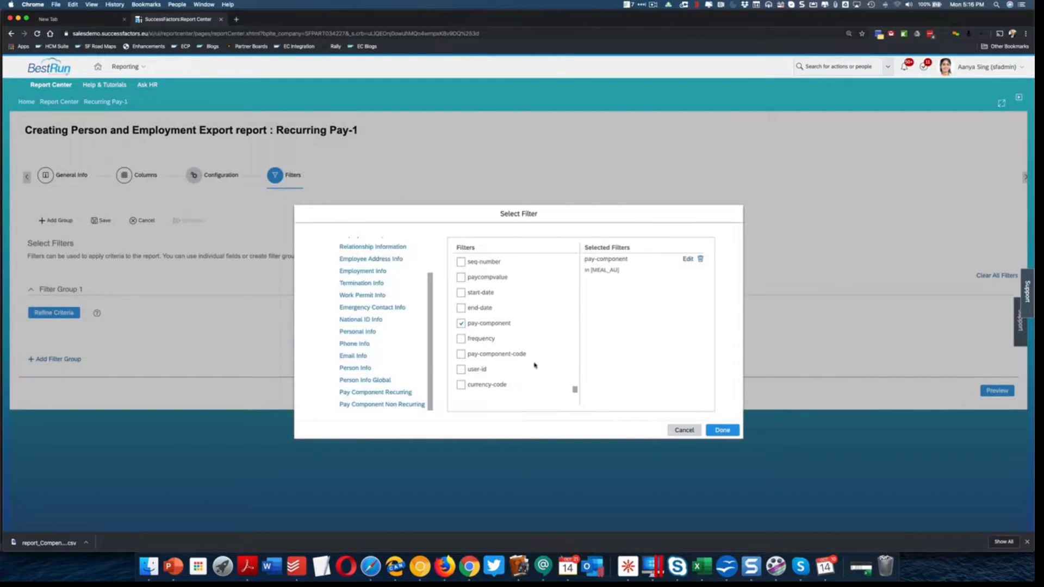
Add an end-date filter restricted by selection to 12/31/9999 and apply both filter criteria to the report.
click(461, 307)
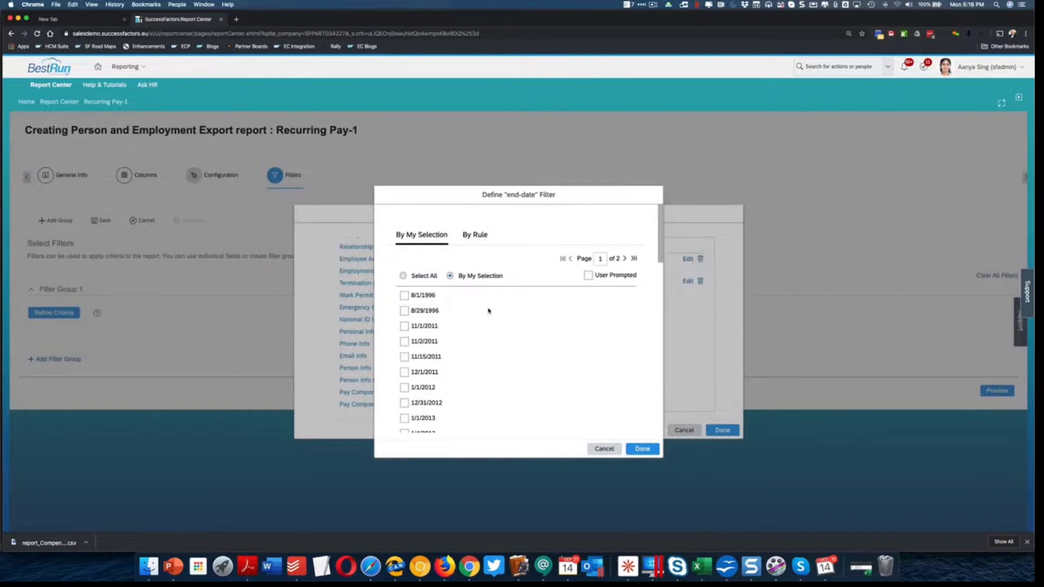
click(624, 259)
scroll(540, 292, down, 5)
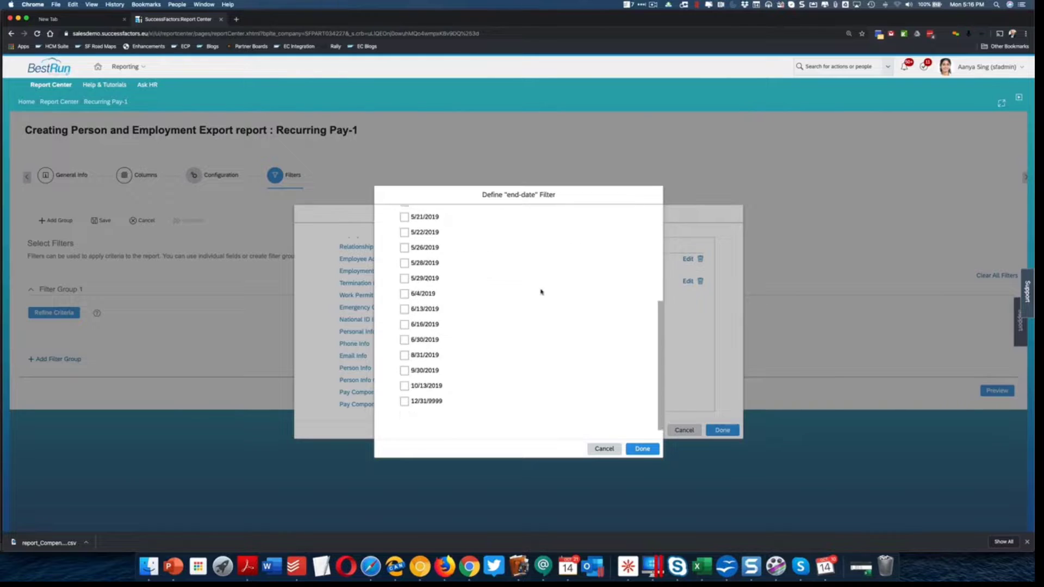
click(404, 397)
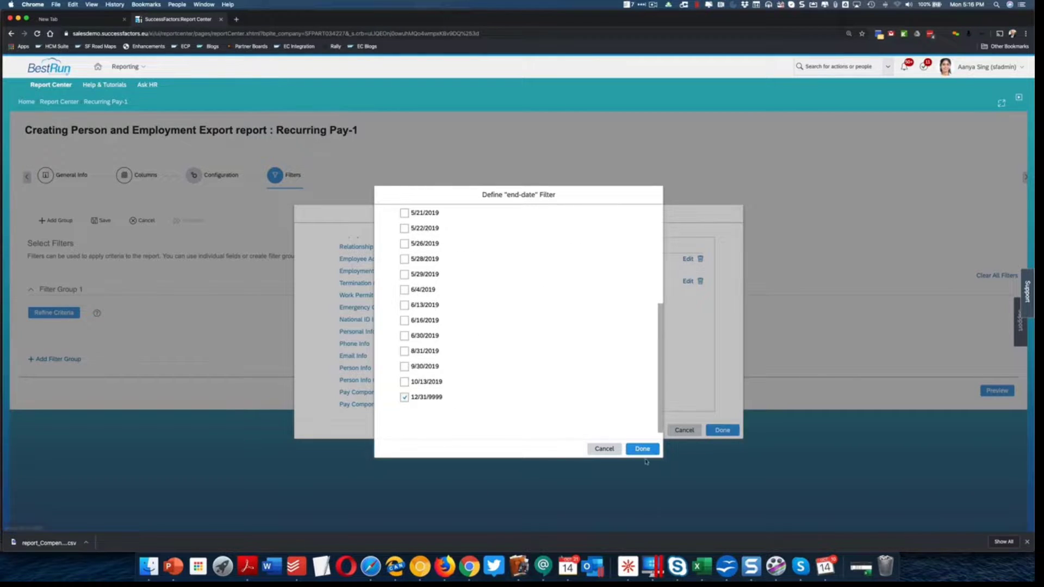
click(642, 449)
click(721, 431)
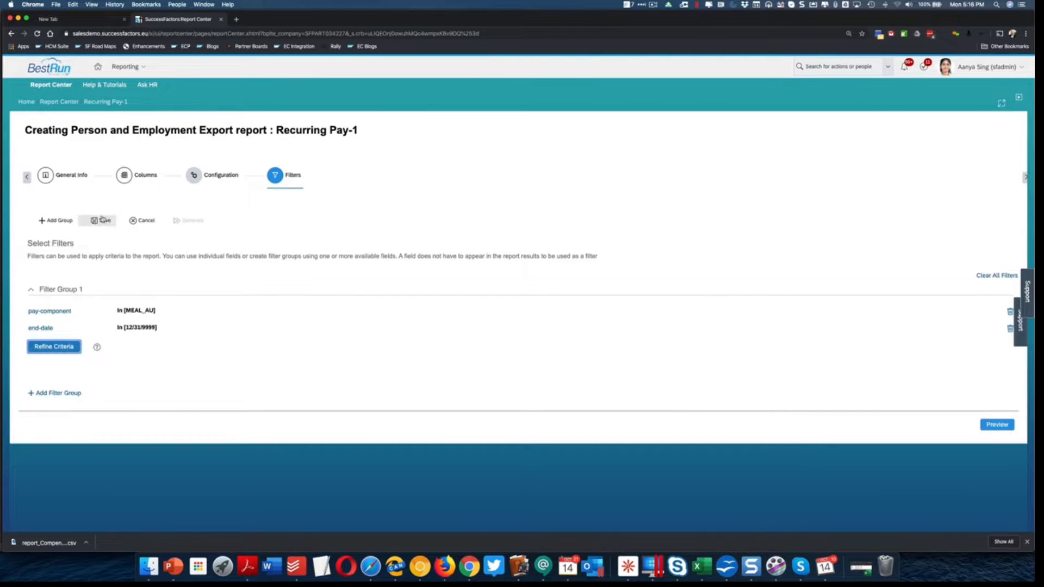
Save the report, rename it Recurring Pay-Meal_AU, and save it again.
click(102, 220)
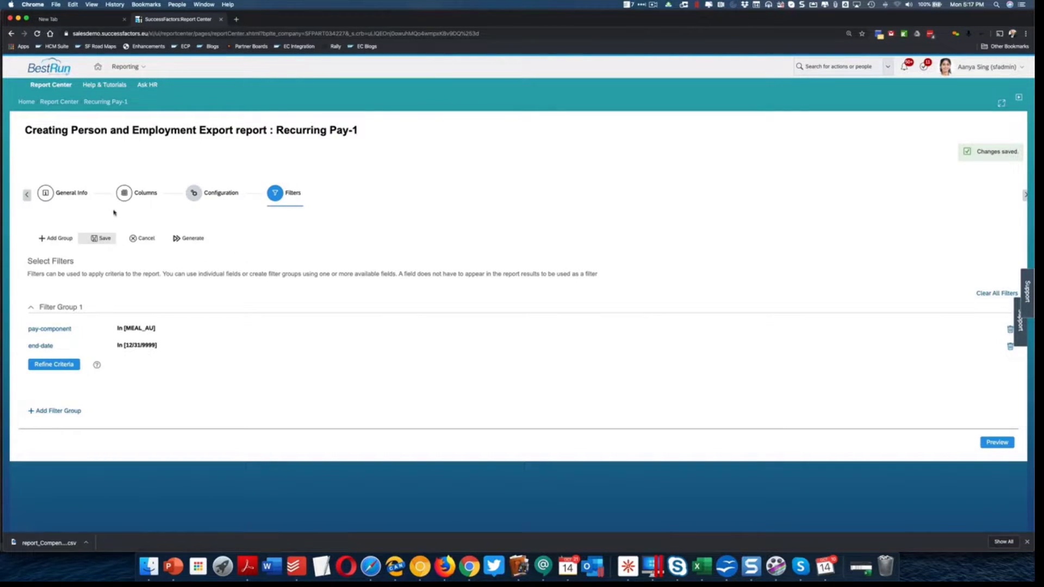
click(52, 196)
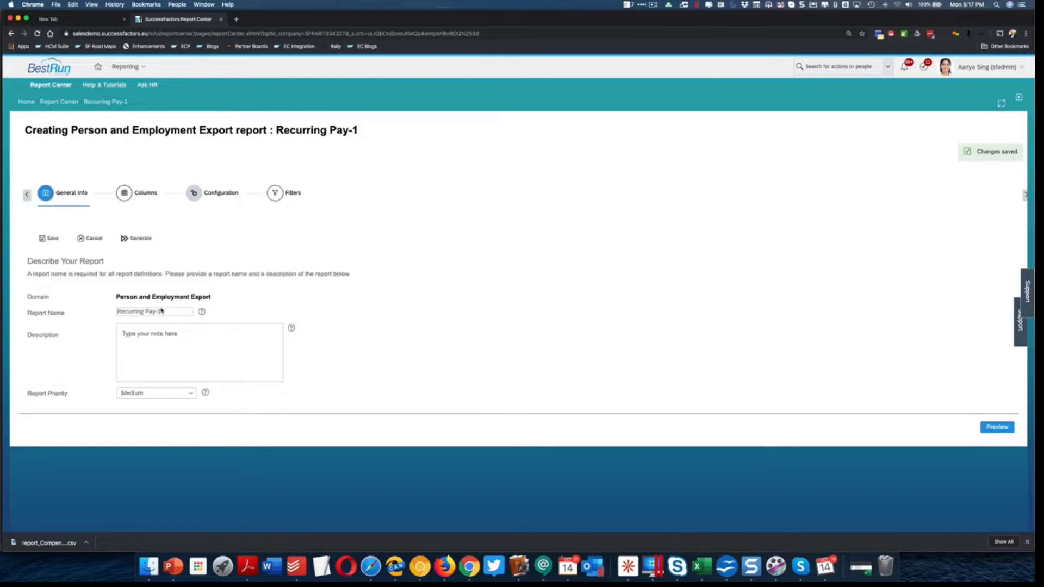
drag(164, 294, 156, 294)
text(-Mean)
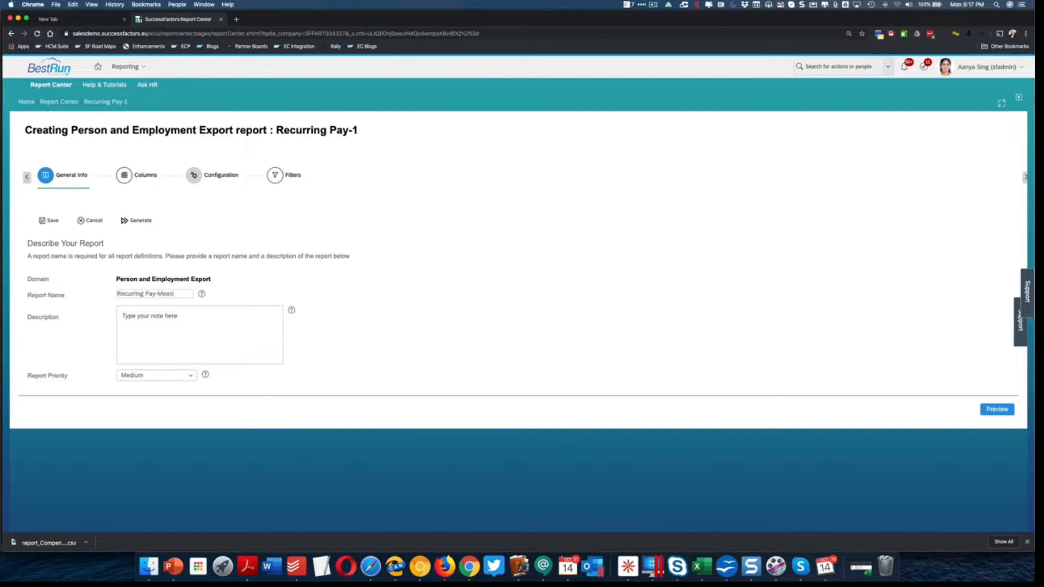
key(BackSpace)
text(l_)
click(54, 221)
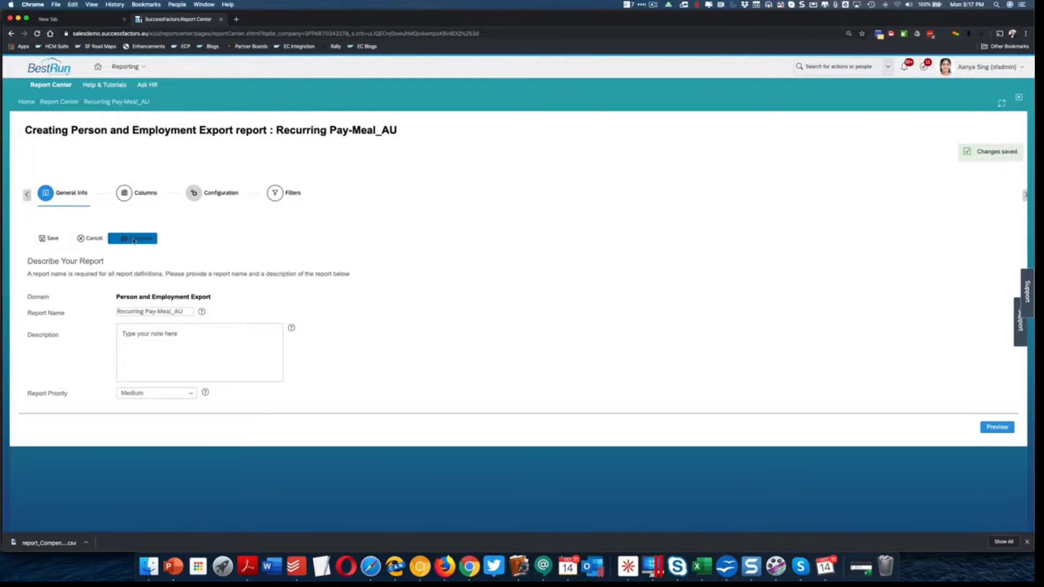
Generate the report, download its results as CSV, and close the report output.
click(135, 239)
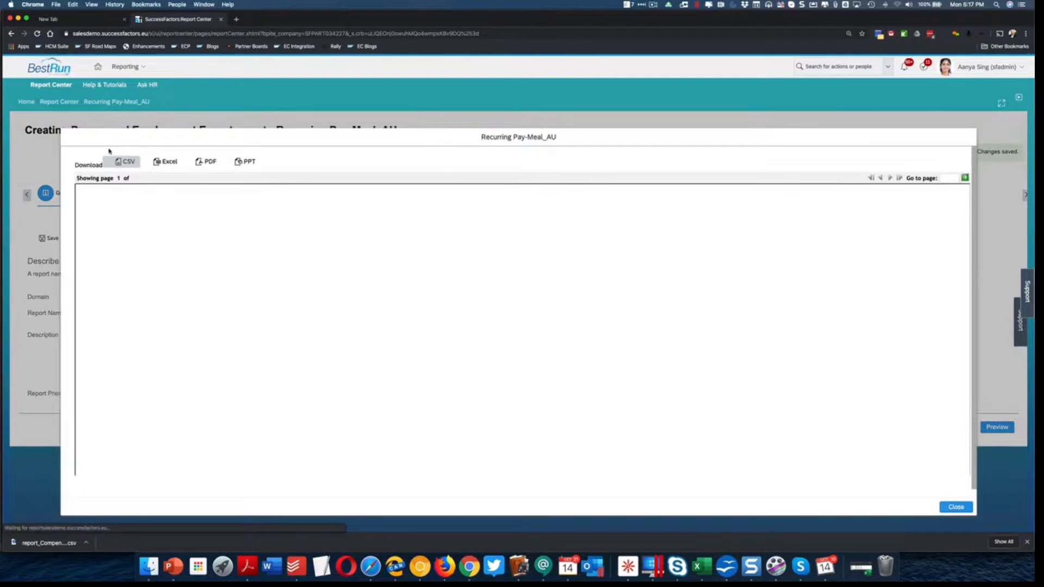
click(126, 162)
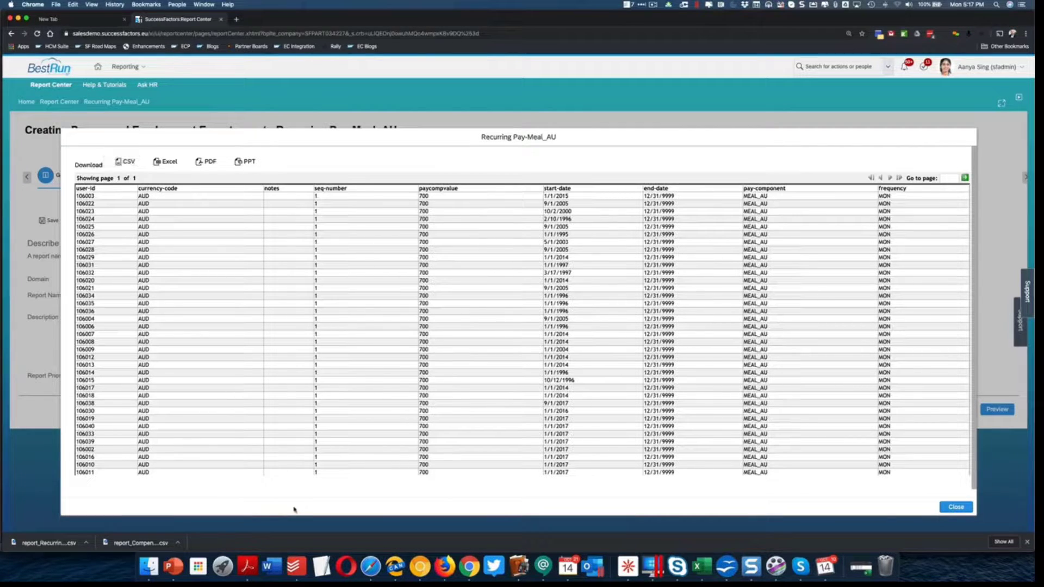
click(957, 508)
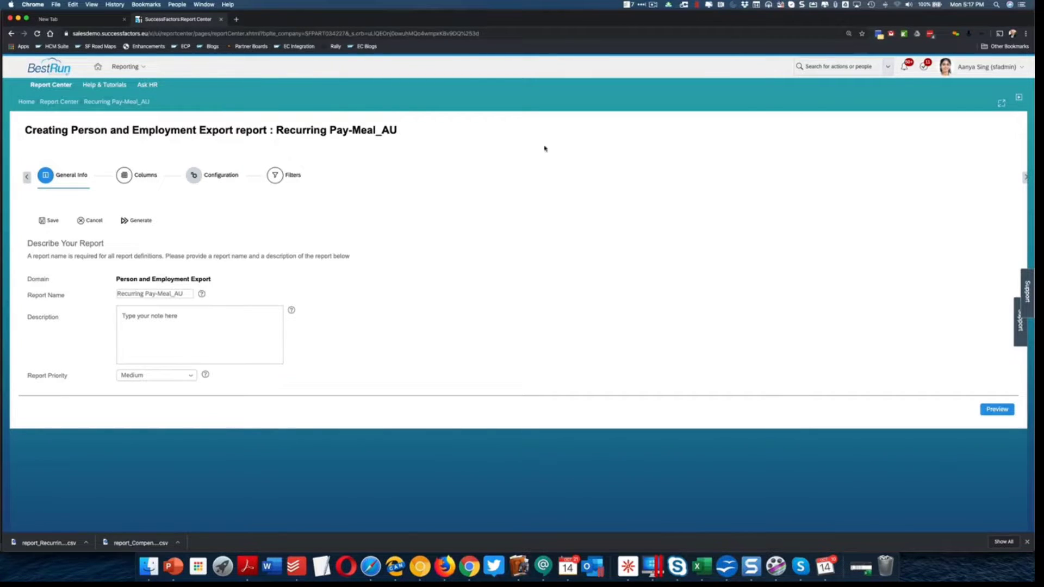
click(653, 4)
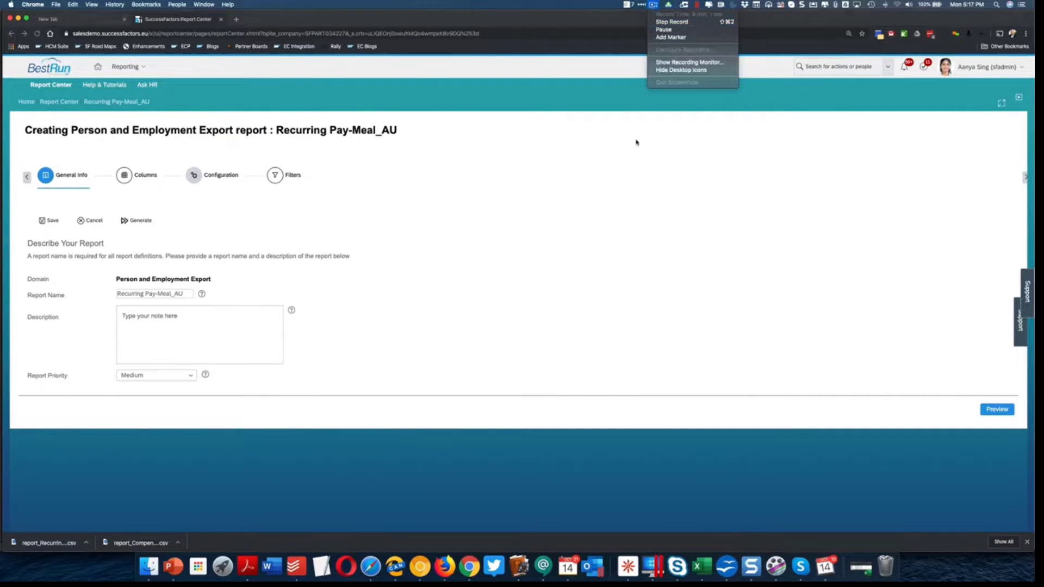
click(664, 30)
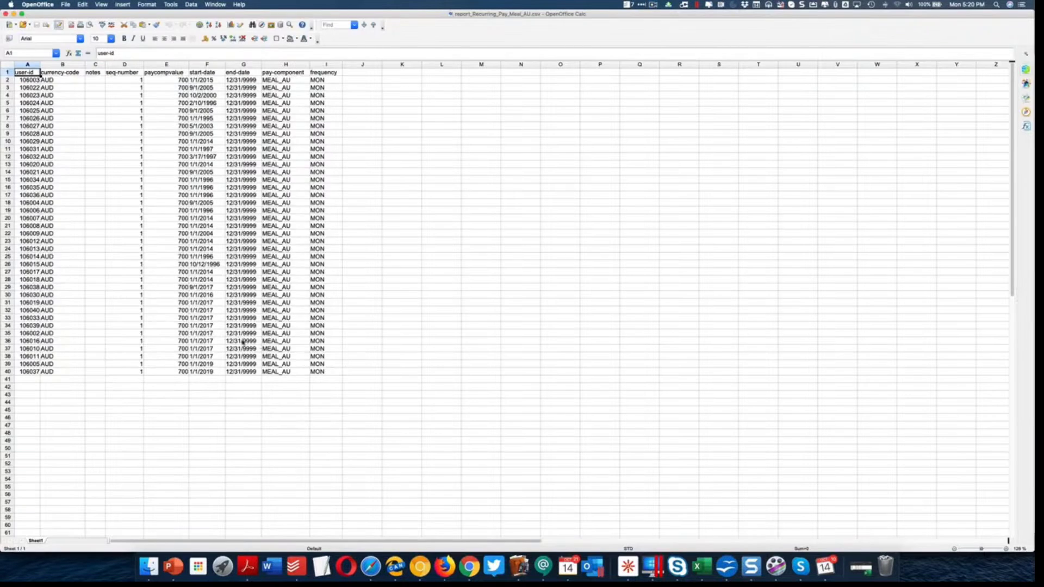
Set the start-date of every employee row in the Meal_AU report to 10/01/2019, entered as text and filled down the column.
click(159, 425)
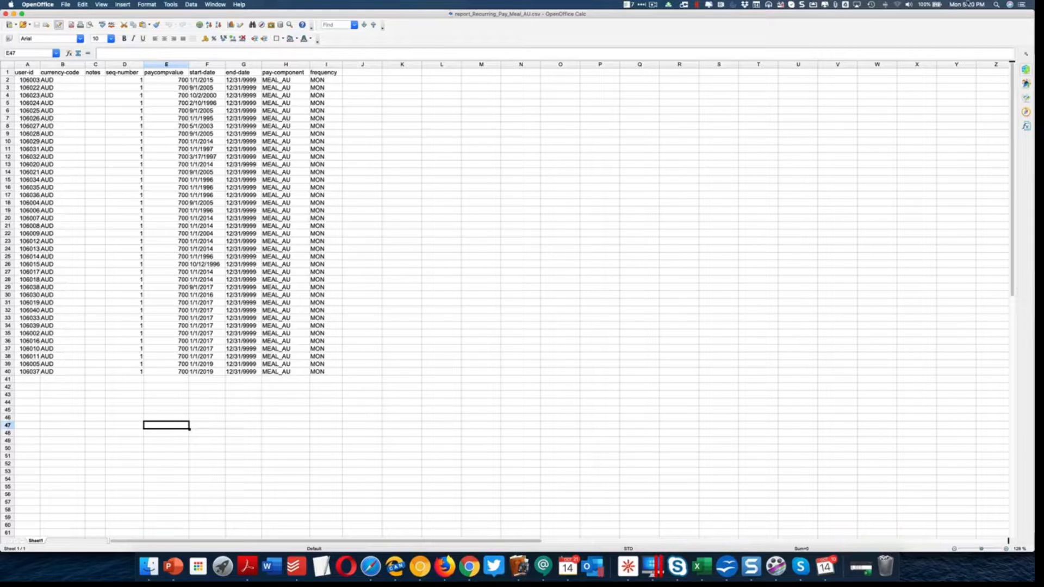
click(201, 80)
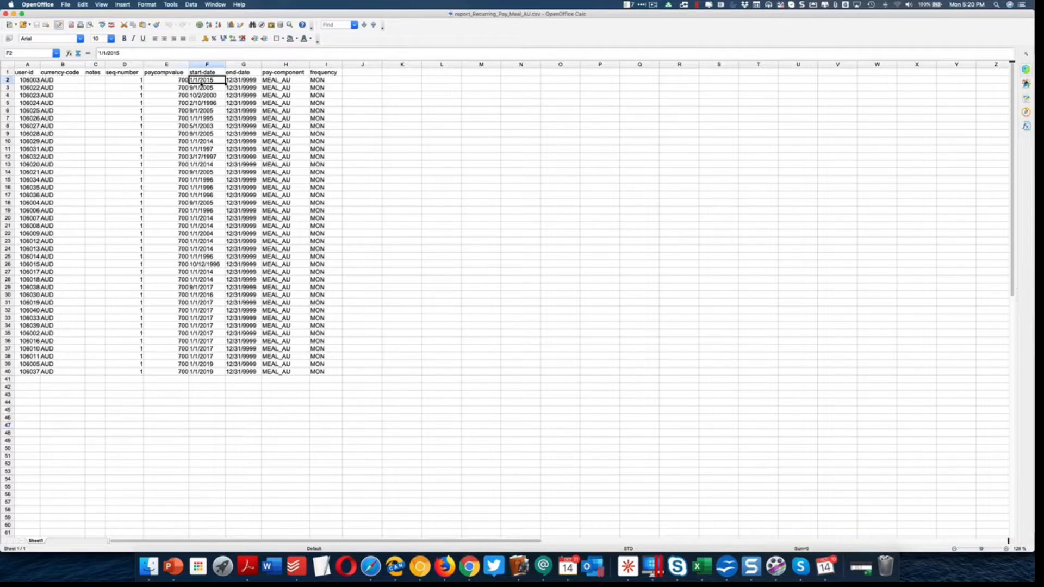
text(')
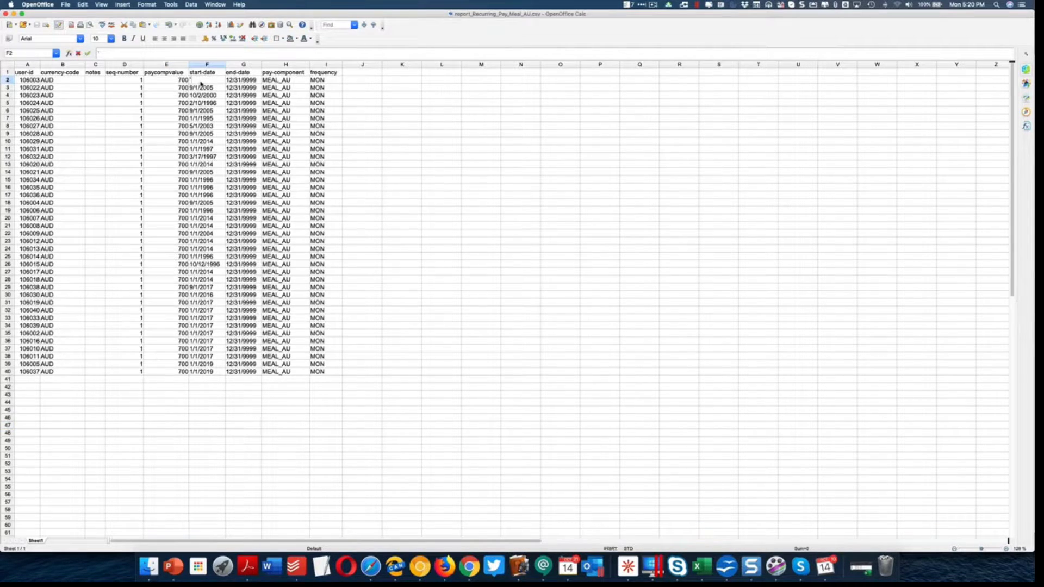
text(10/01/2019)
key(Return)
click(202, 80)
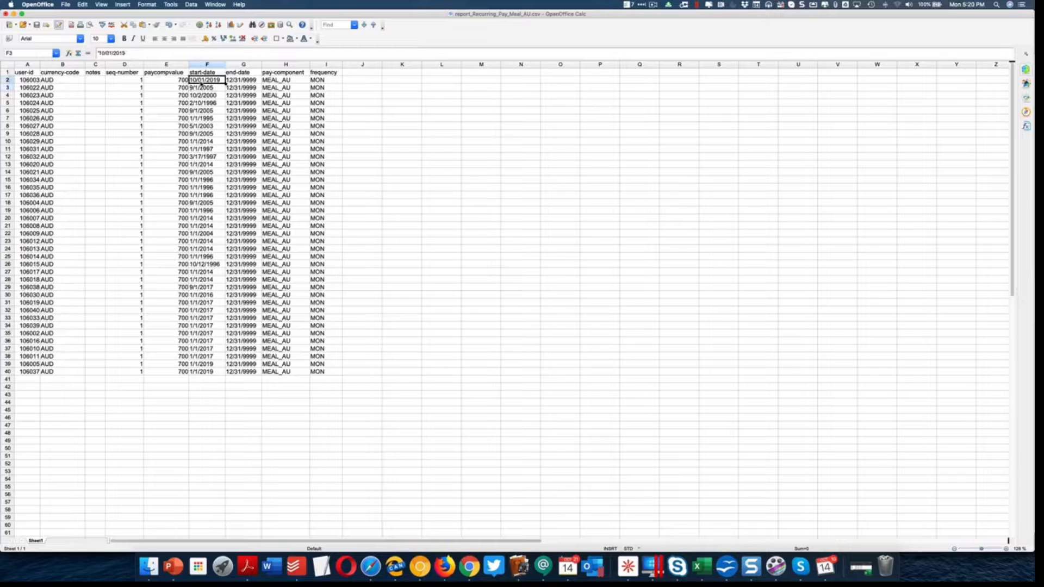
key(super+shift+Down)
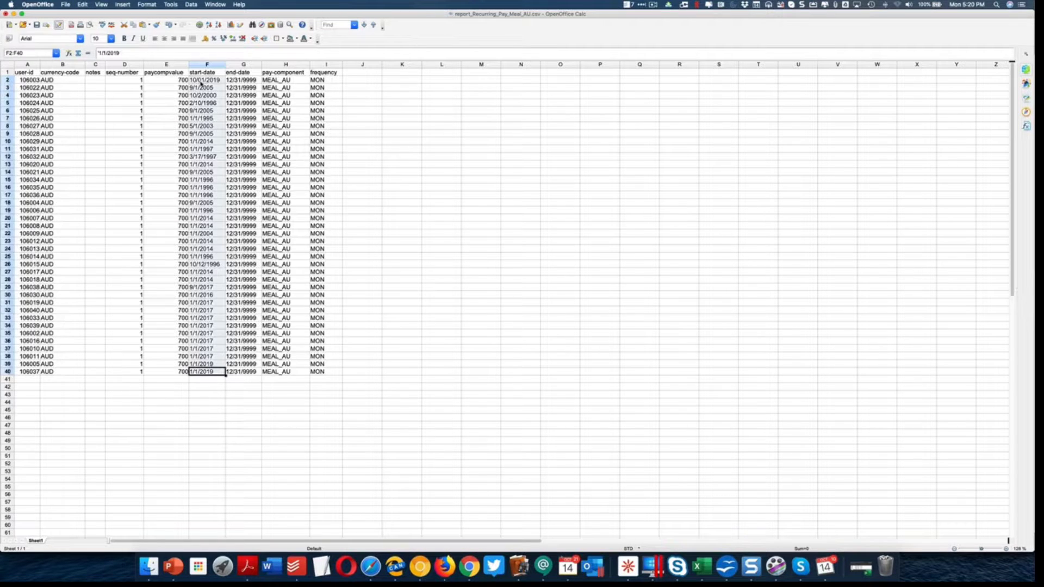
key(super+d)
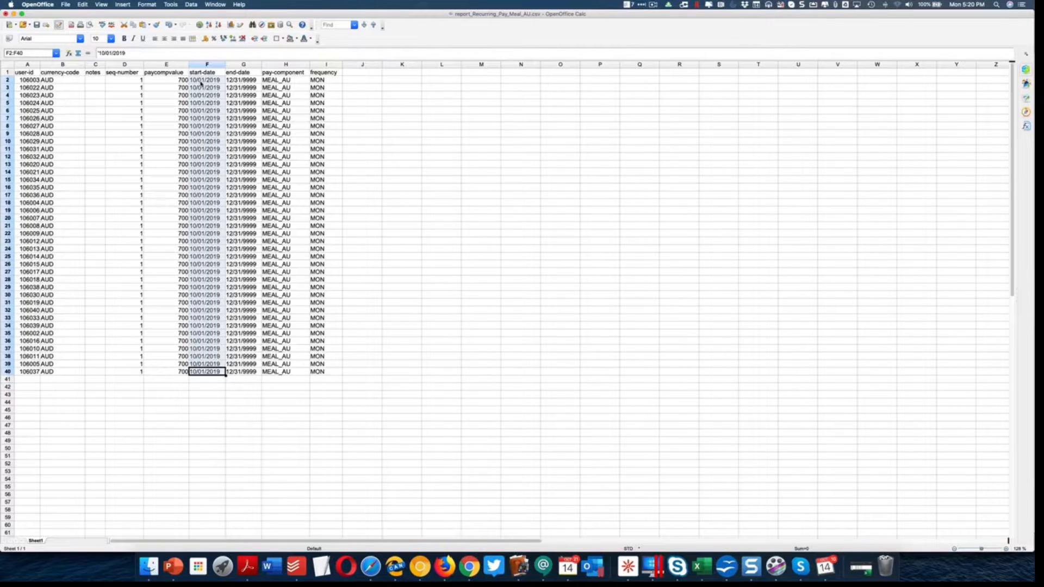
key(Left)
key(Left)
key(Right)
key(Right)
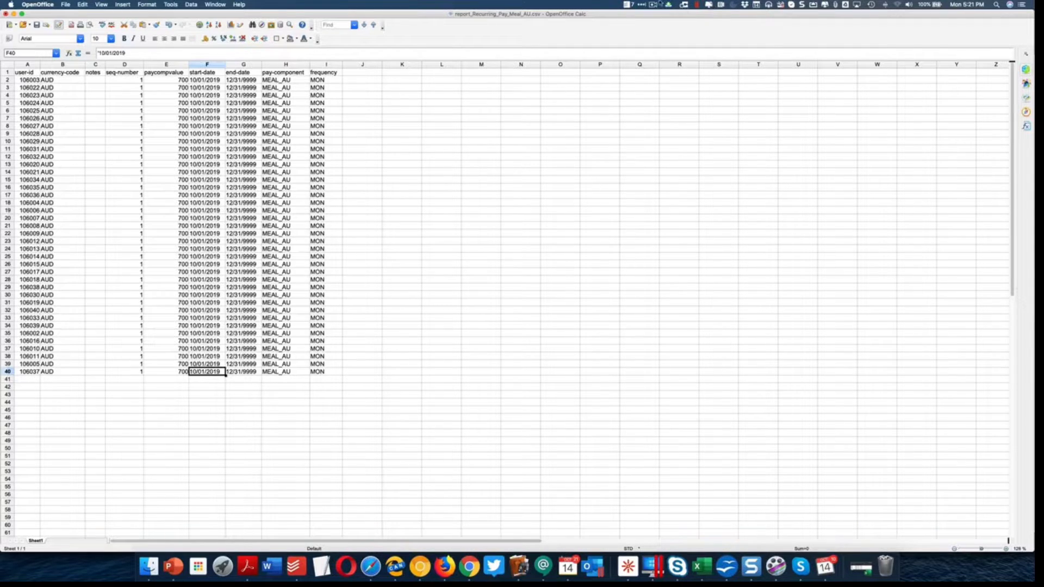
click(596, 164)
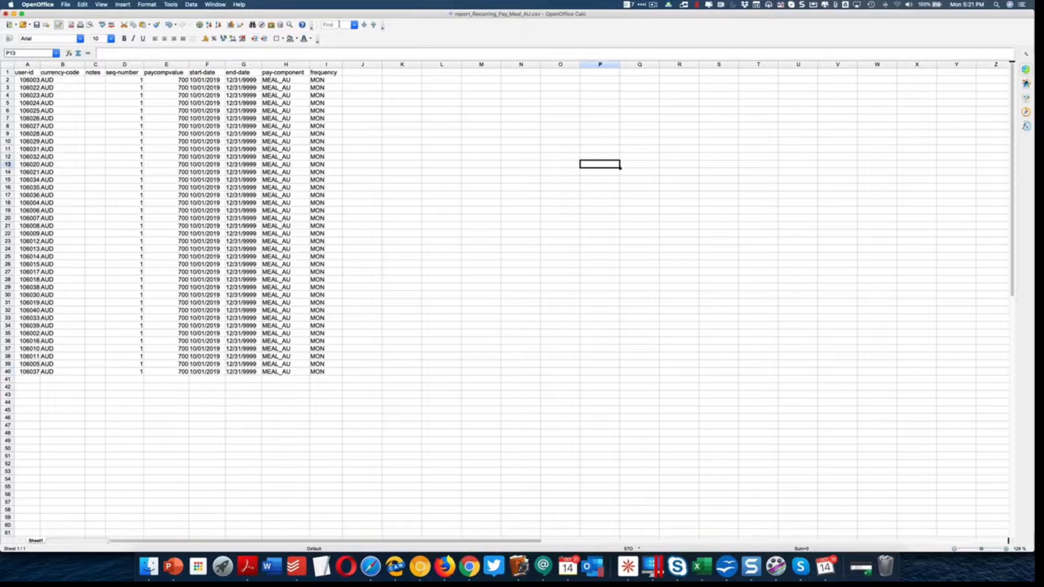
Switch to SuccessFactors in Chrome and open the Import Employee Data page by searching for "import employee".
key(ctrl+alt+Right)
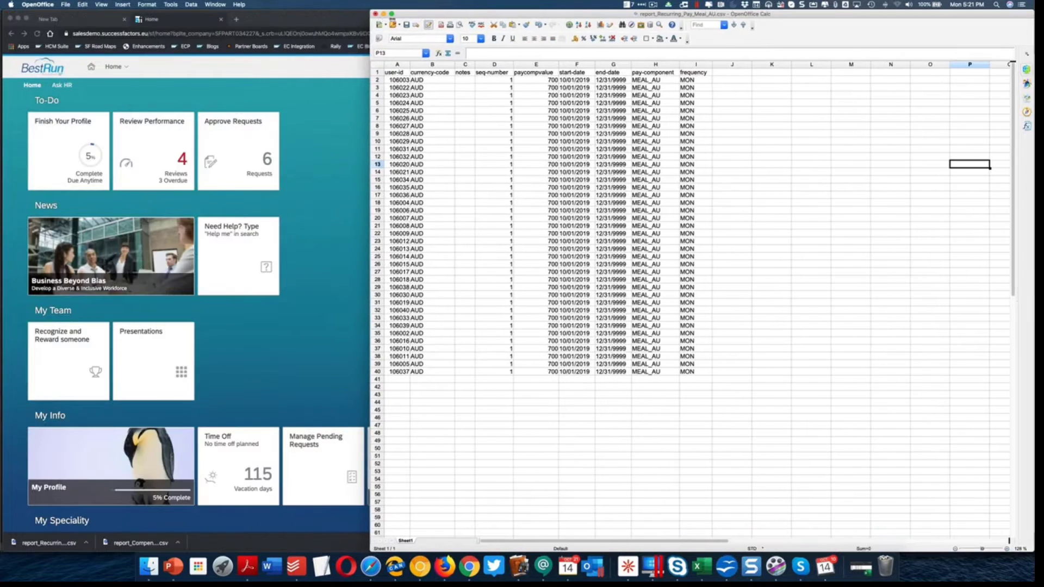
click(653, 4)
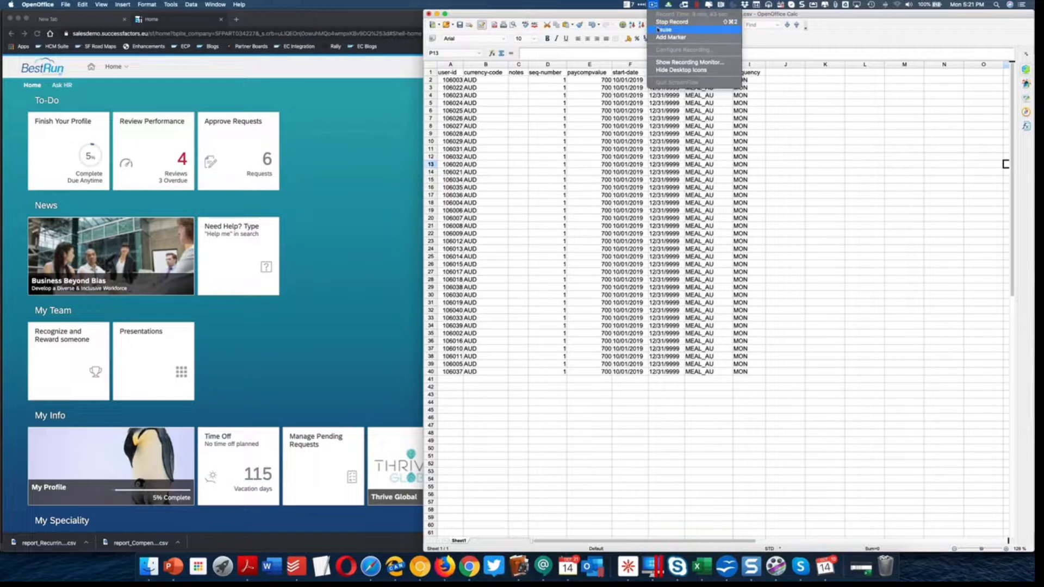
click(658, 29)
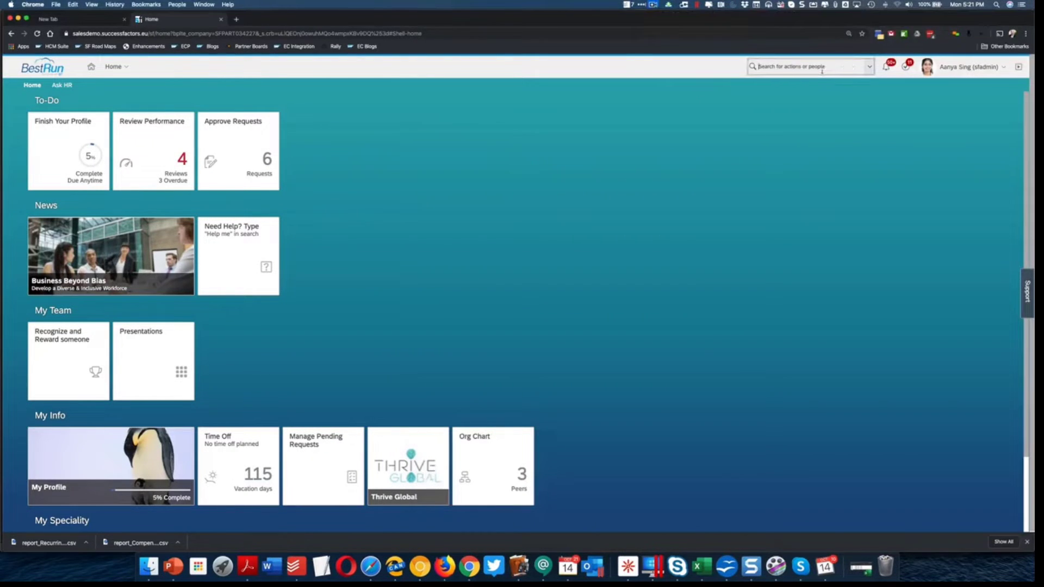
click(822, 67)
text(import employee)
click(812, 85)
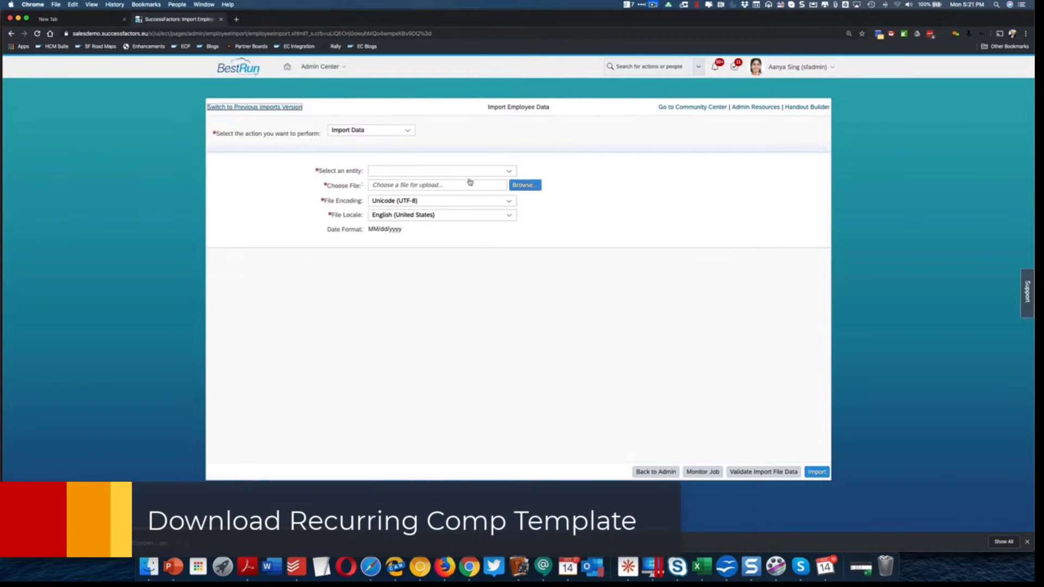
click(464, 170)
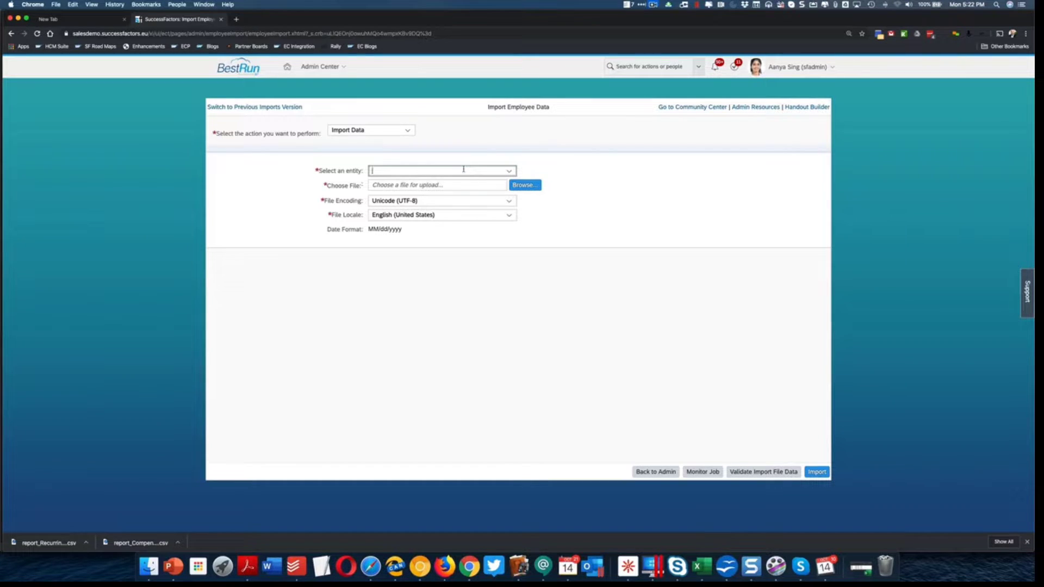
text(Pay Component Recurring)
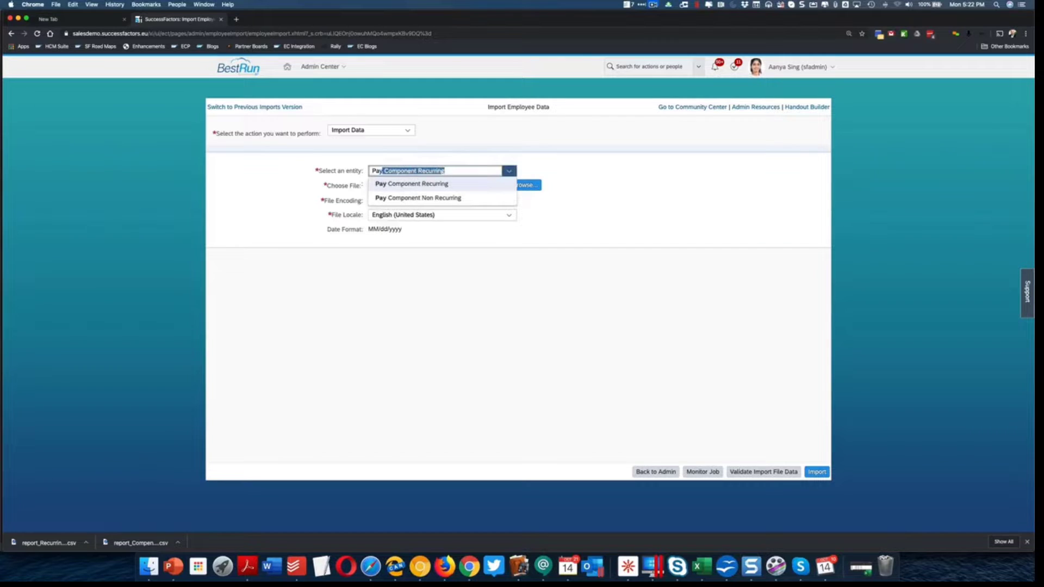
key(Return)
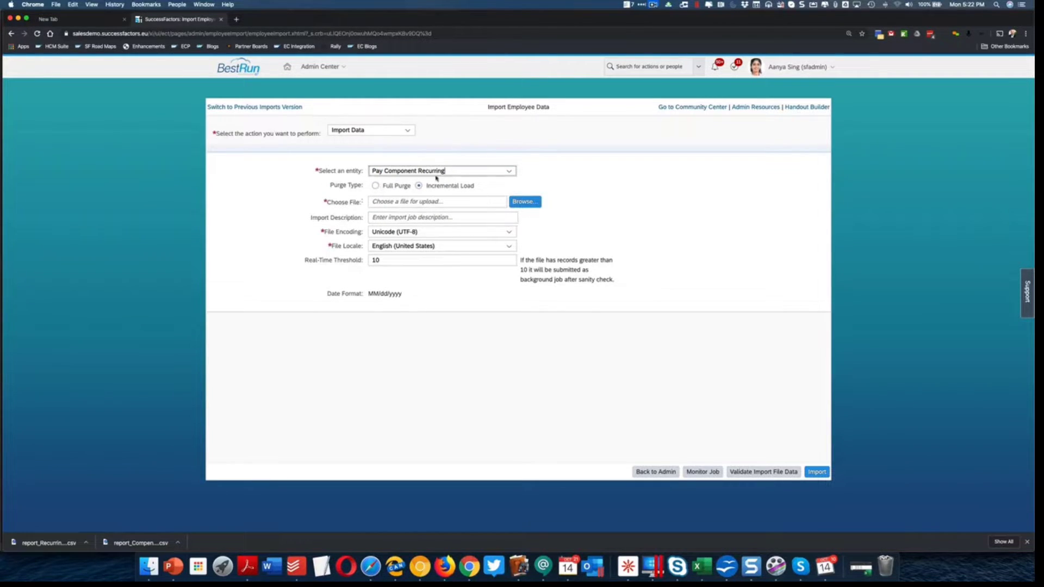
click(408, 130)
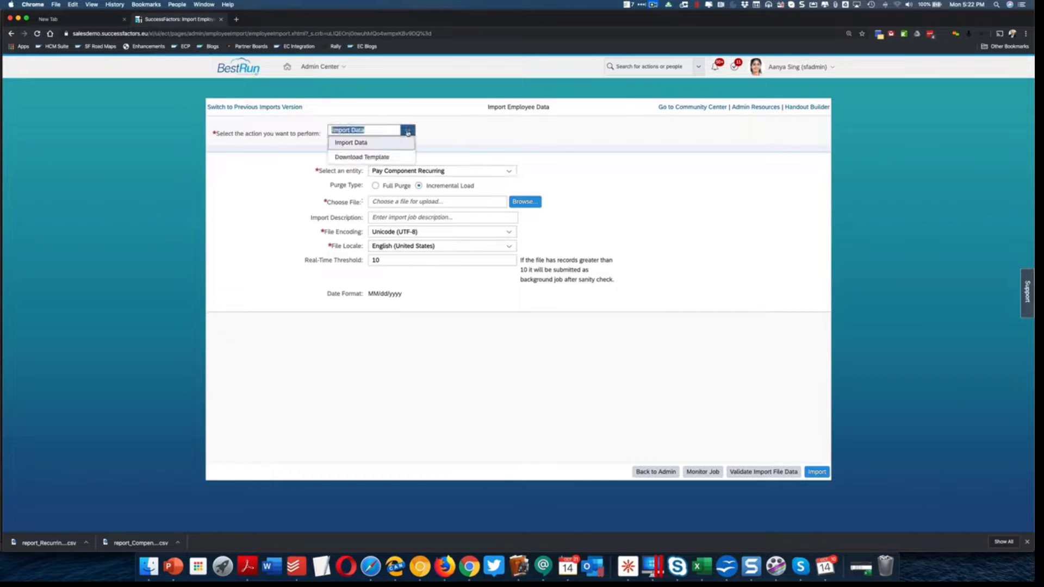
click(205, 292)
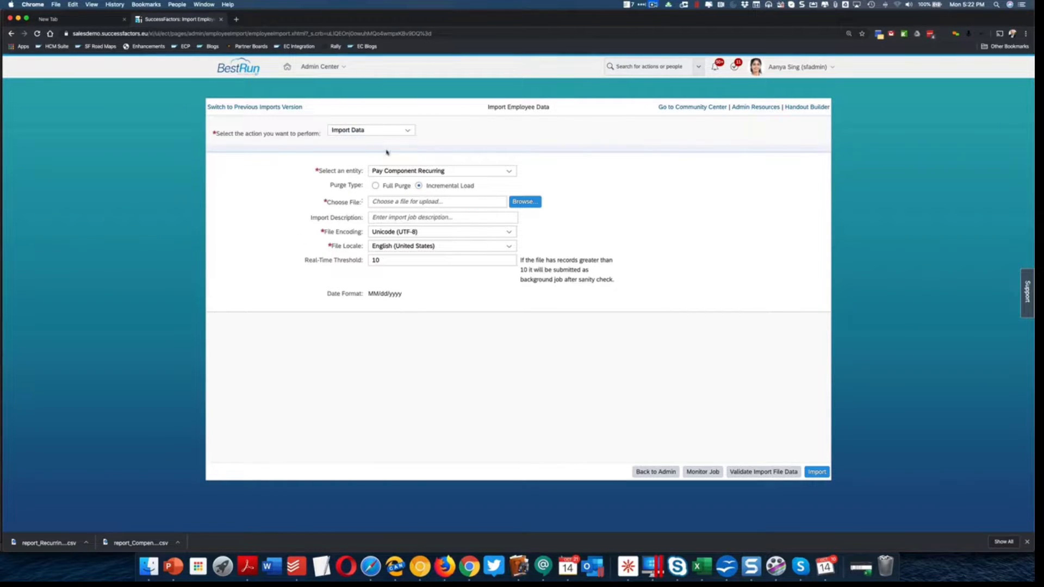
Change the action to Download Template and select the Pay Component Recurring entity.
click(407, 130)
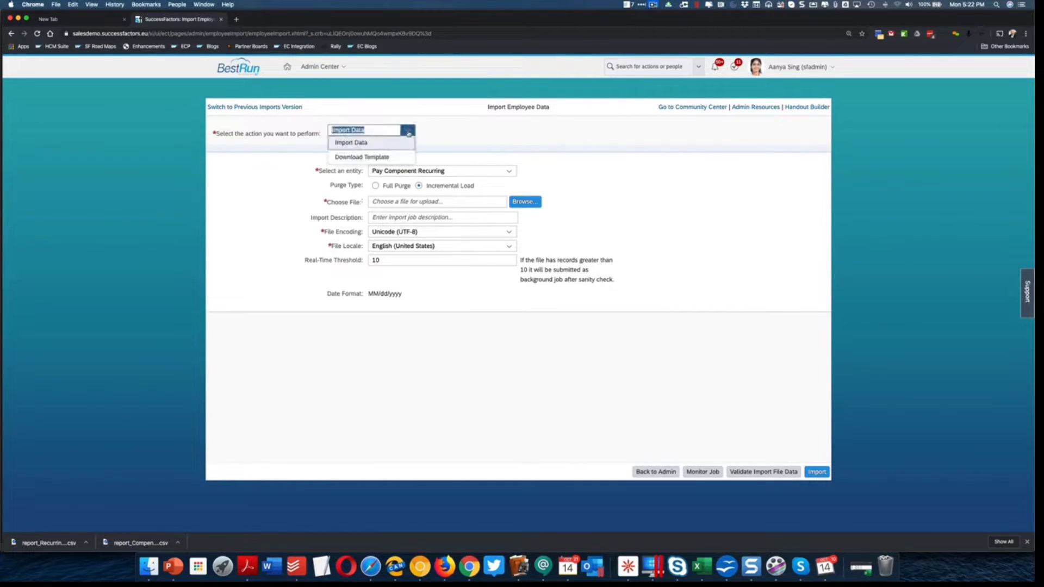
click(367, 158)
click(609, 170)
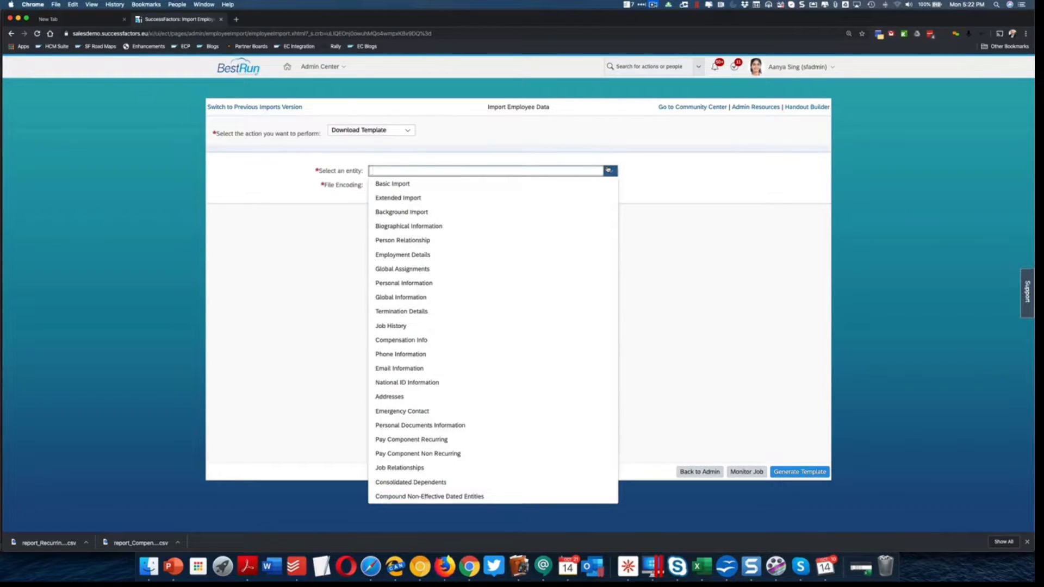
text(Pay Component Recurring)
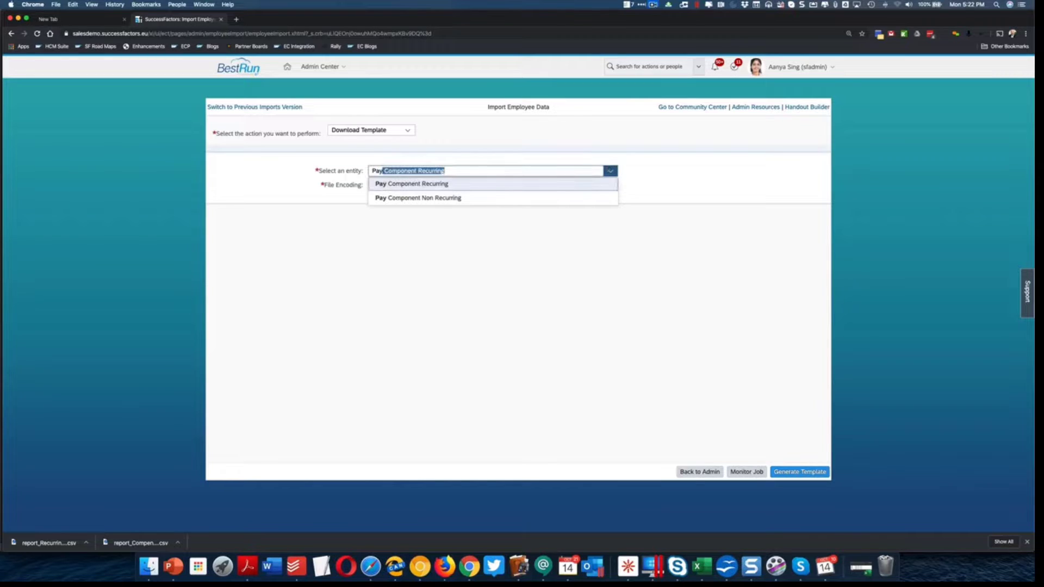
click(598, 185)
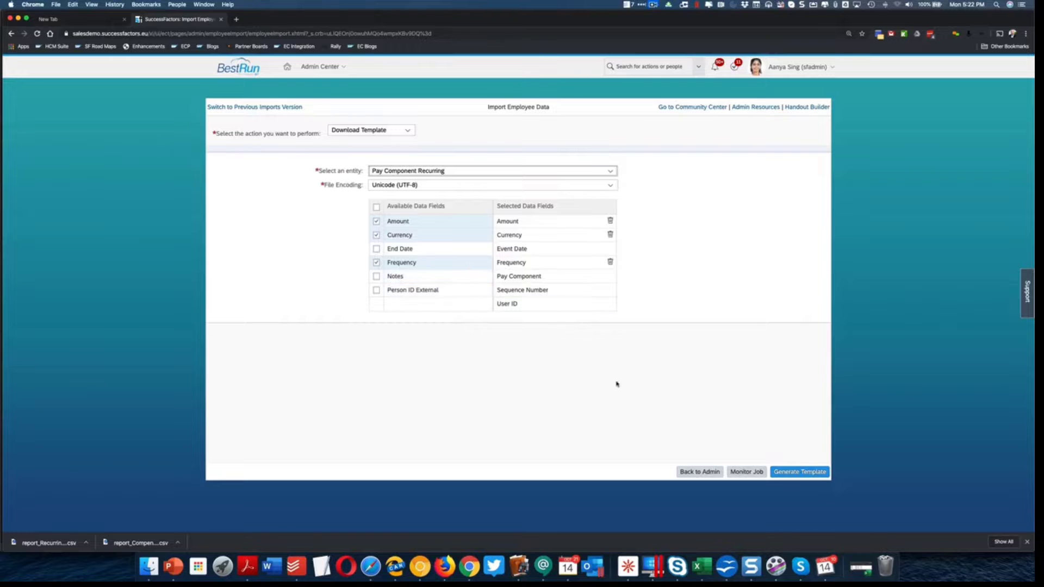
Generate the Pay Component Recurring template and open the downloaded CSV in OpenOffice Calc as comma-separated Unicode (UTF-8).
click(795, 472)
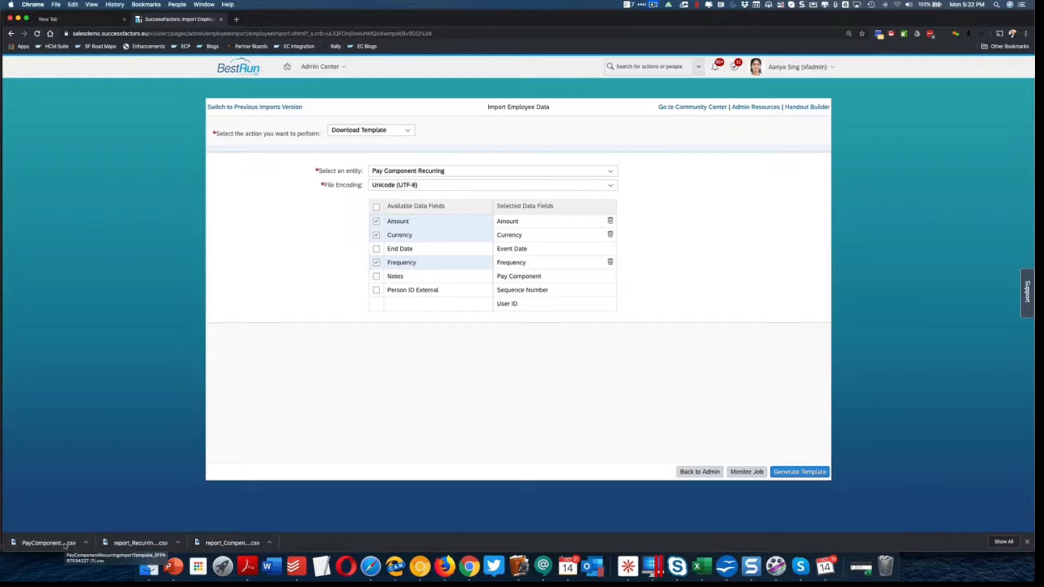
click(64, 545)
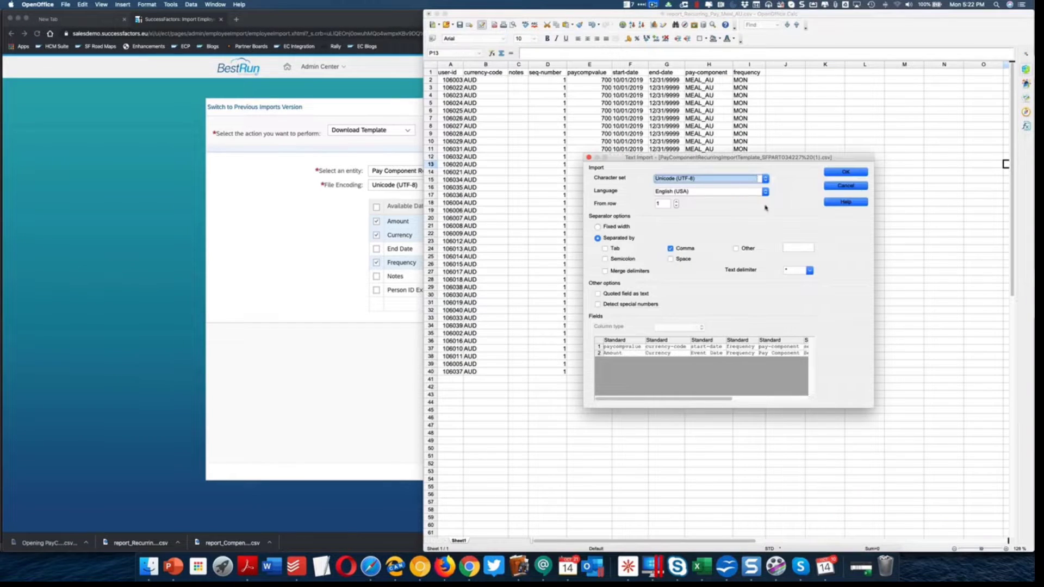
click(832, 173)
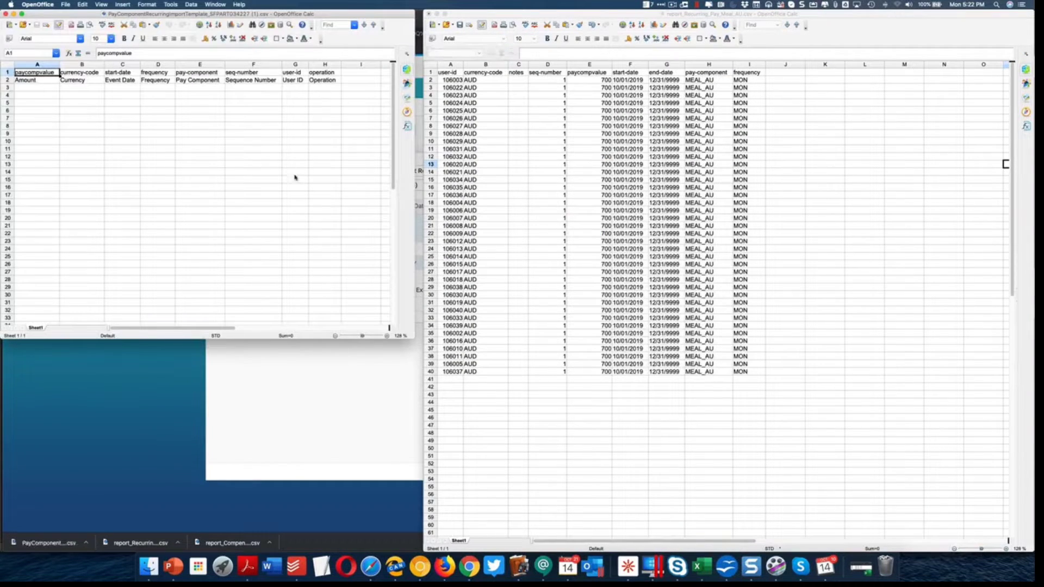
Copy all user IDs from the Meal_AU report into the template's user-id column, starting at row 3.
click(518, 172)
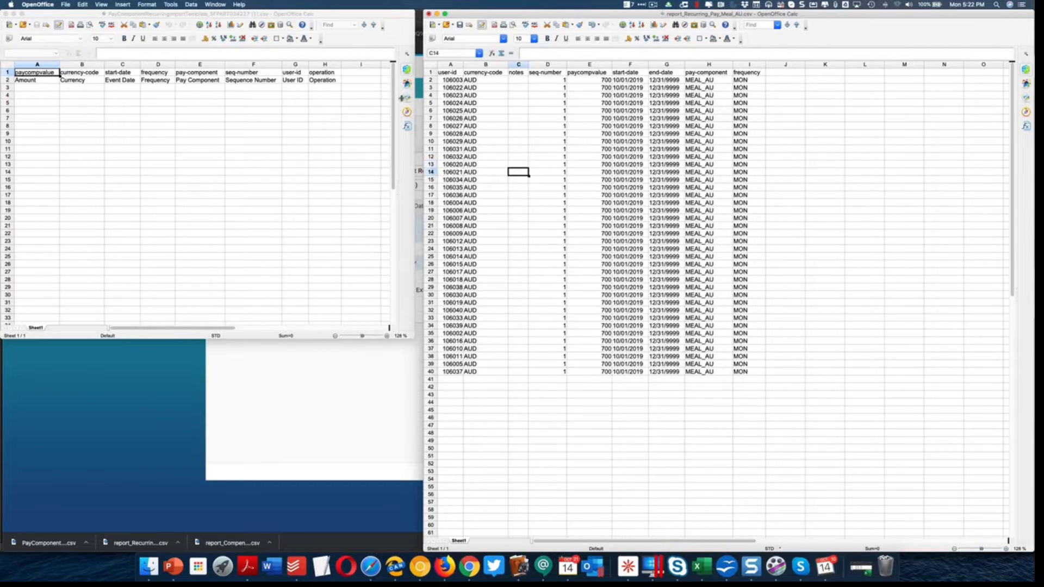
click(453, 80)
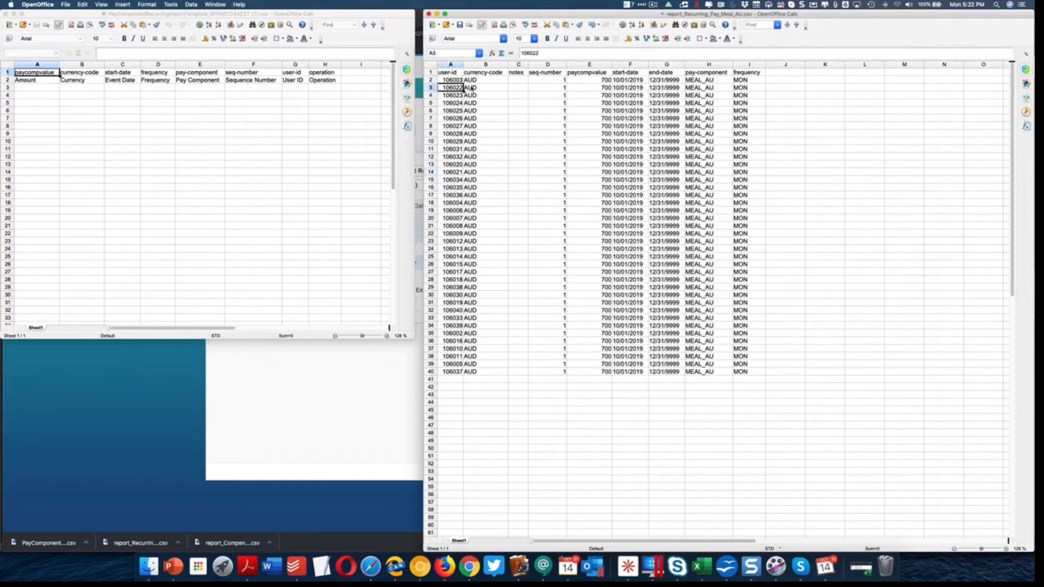
key(ctrl+shift+Down)
key(cmd+c)
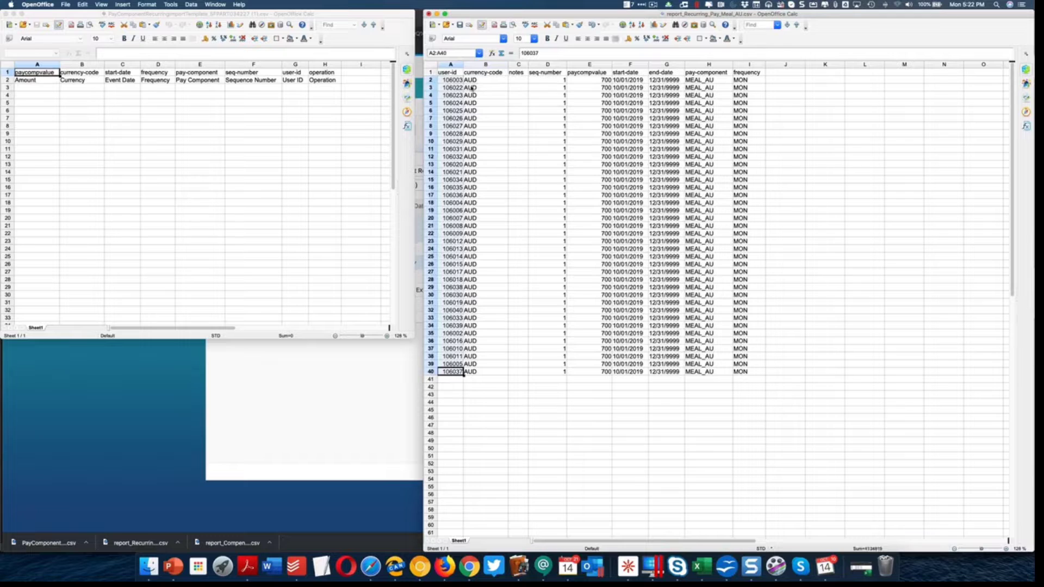
click(291, 90)
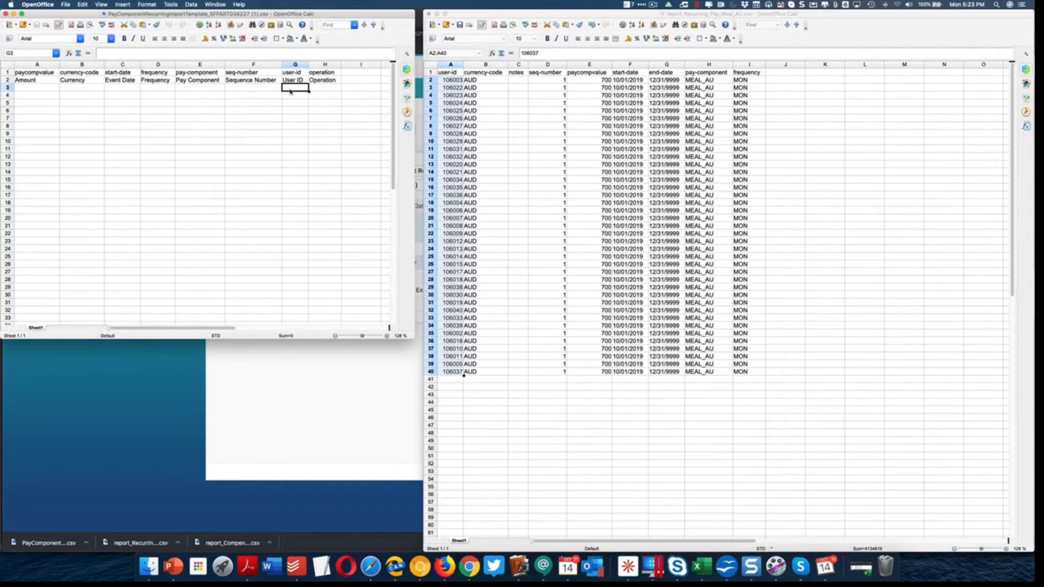
key(cmd+v)
key(Right)
key(Right)
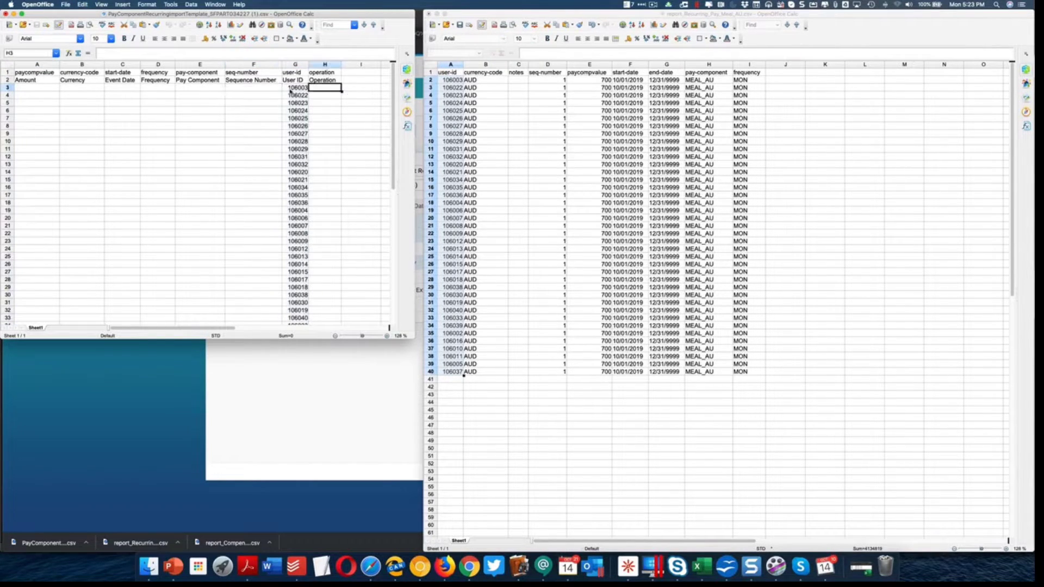
Copy the 10/01/2019 start dates from the Meal_AU report into the template's start-date column, starting at row 3.
click(622, 82)
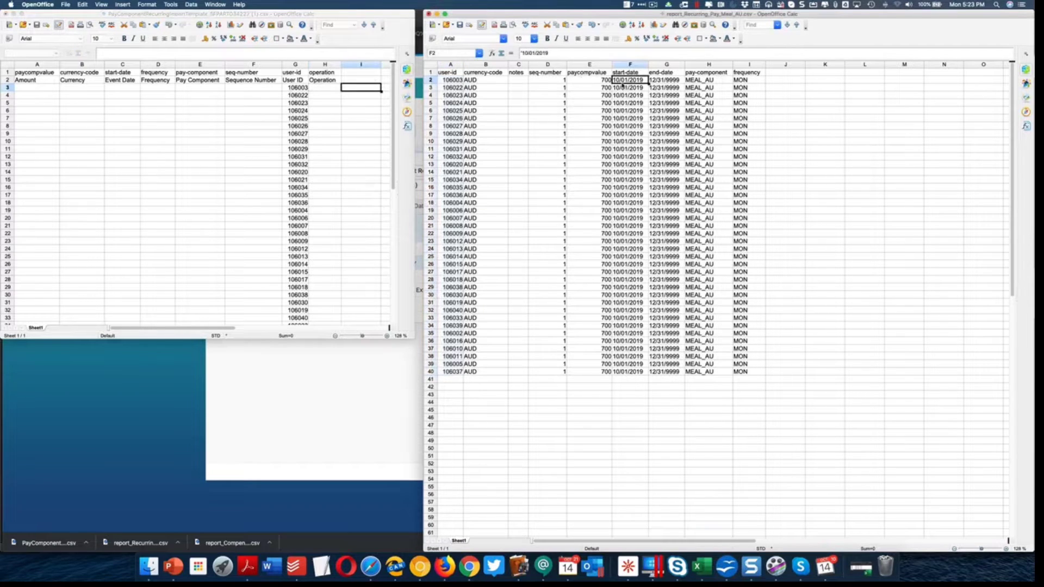
key(cmd+shift+Down)
key(cmd+c)
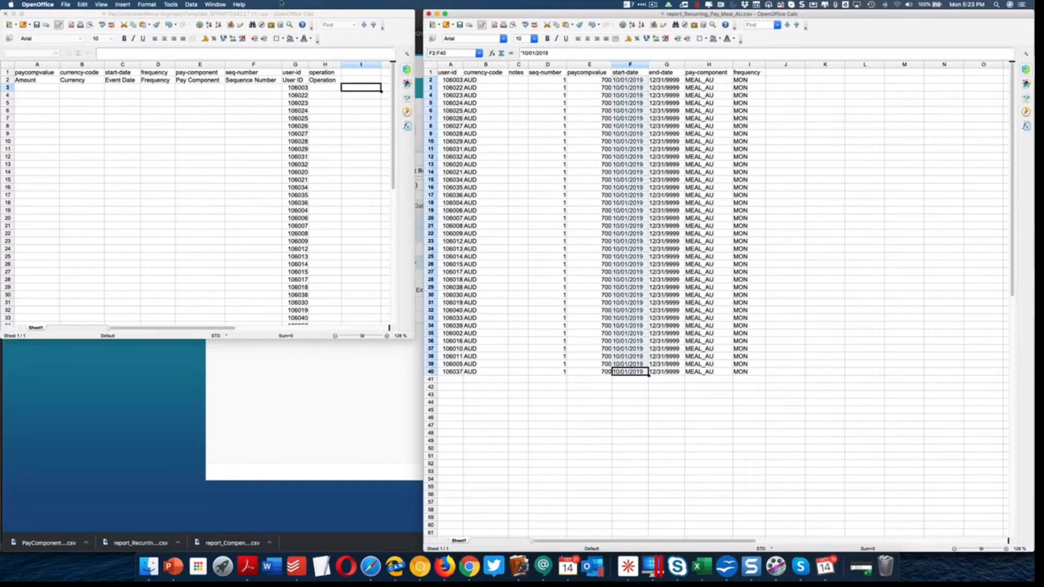
click(229, 128)
click(170, 102)
key(Left)
key(Up)
key(Up)
key(cmd+v)
key(Right)
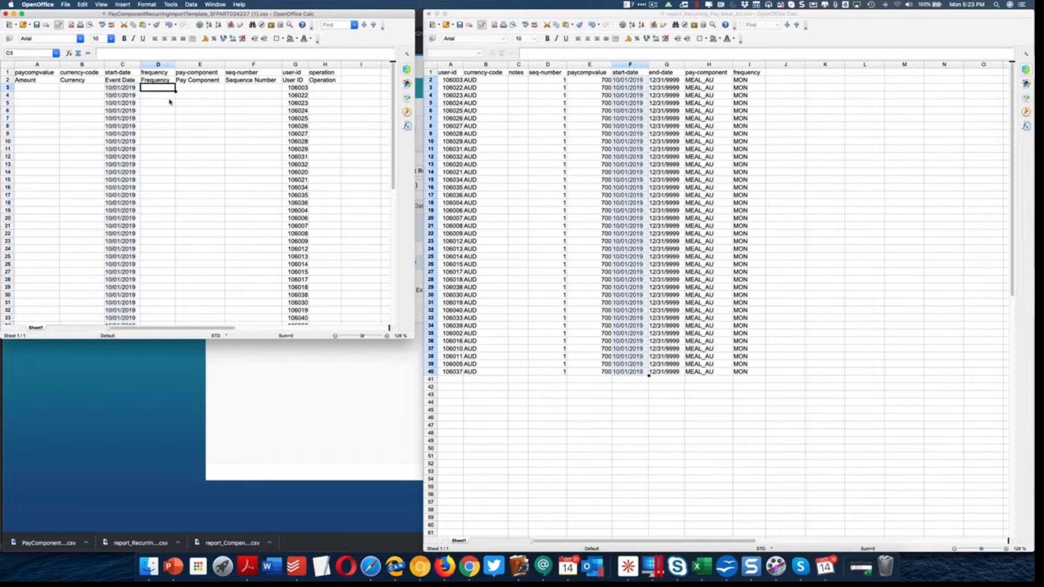
Enter DELIMIT as the operation for the first employee row of the template, in cell H3.
click(326, 90)
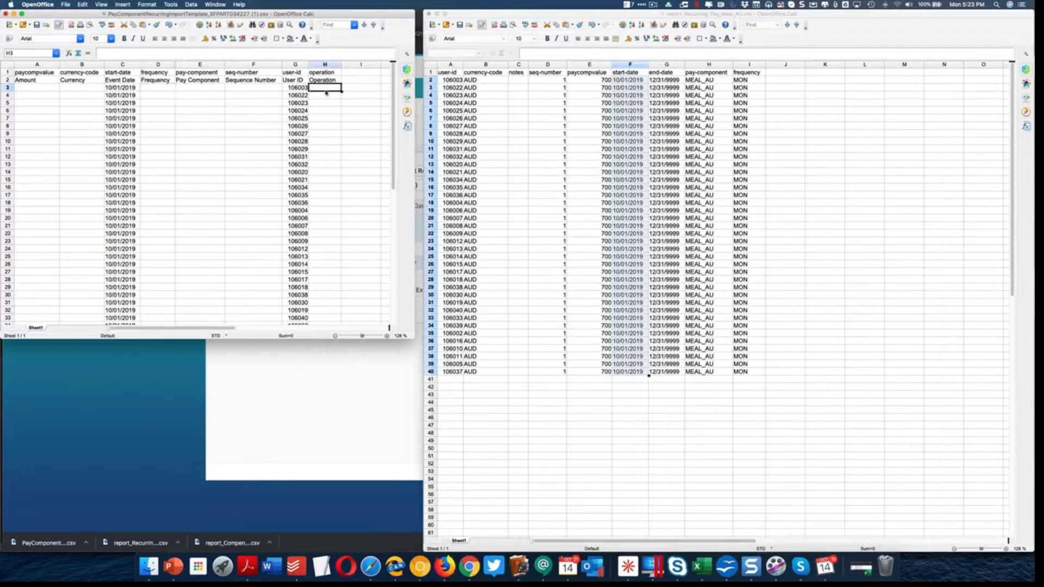
text(DELIMIT)
key(Return)
Copy the user IDs from row 4 down into the operation column, directly below the DELIMIT entry.
key(Left)
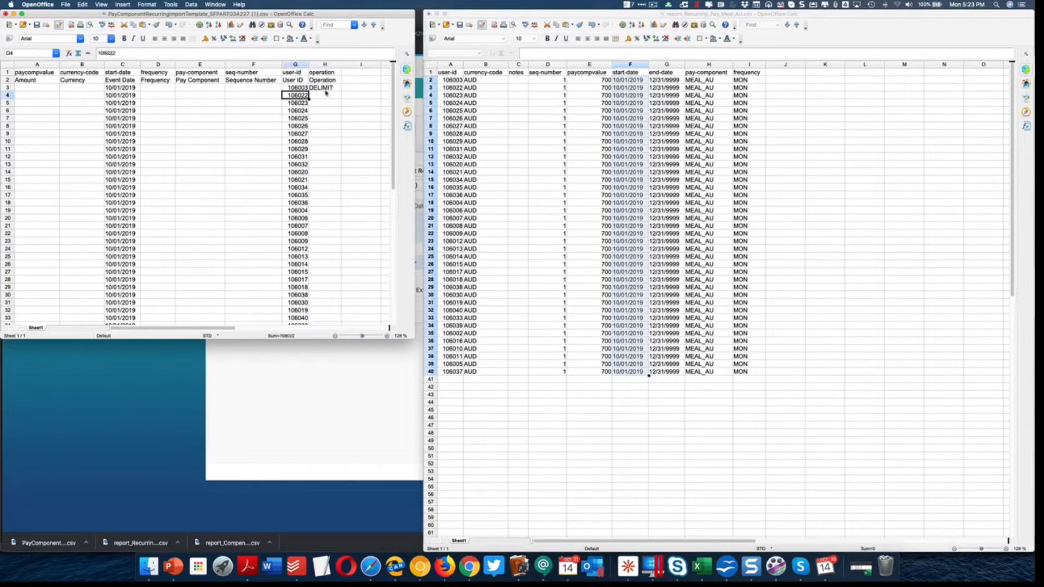
key(ctrl+Down)
key(ctrl+Up)
key(Down)
key(Down)
key(Down)
click(325, 95)
key(ctrl+v)
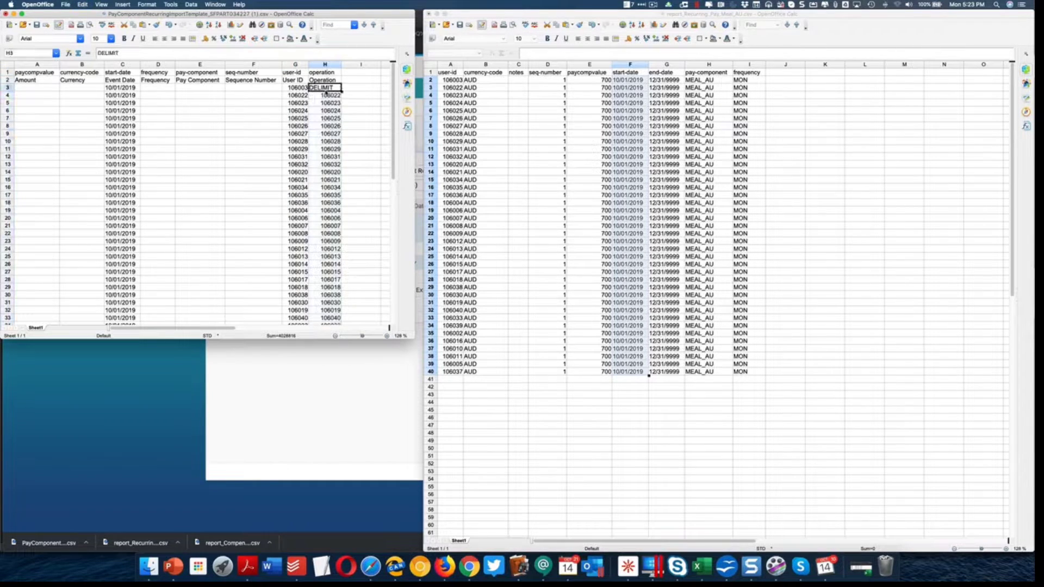
Fill the operation column with DELIMIT for all remaining employee rows, H4 to H41, replacing the user IDs there.
key(ctrl+shift+Down)
text(DELIMIT)
key(alt+Return)
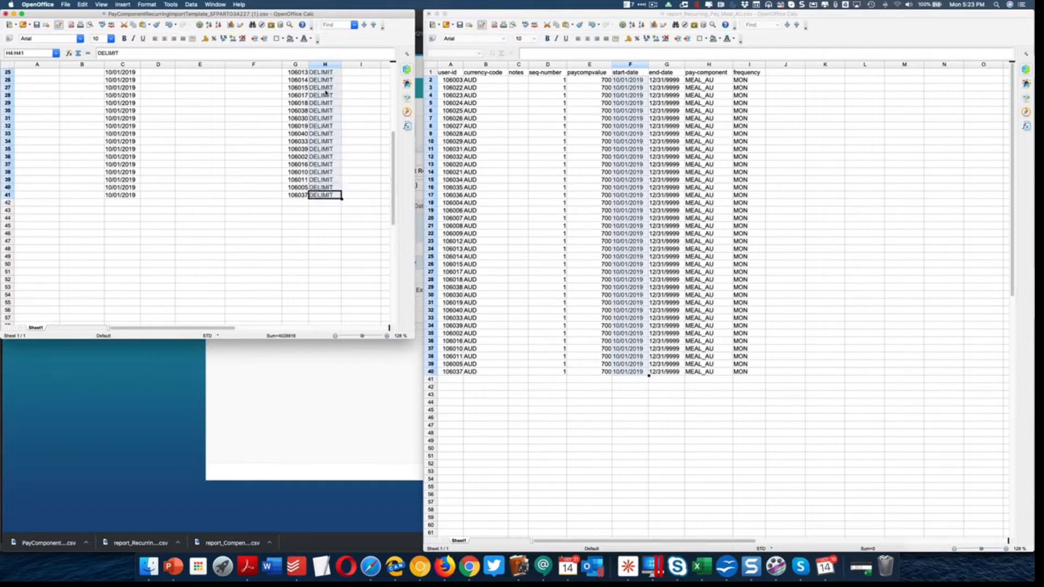
Copy all sequence numbers from the Meal_AU report into the template's seq-number column, starting at row 3.
key(ctrl+Up)
key(Left)
key(Left)
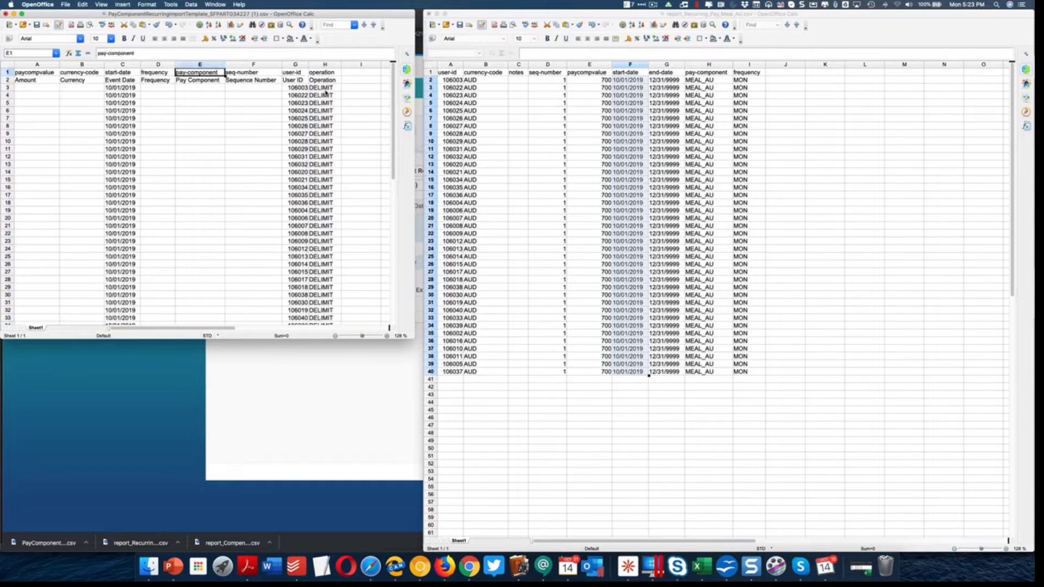
key(Right)
click(579, 81)
click(566, 80)
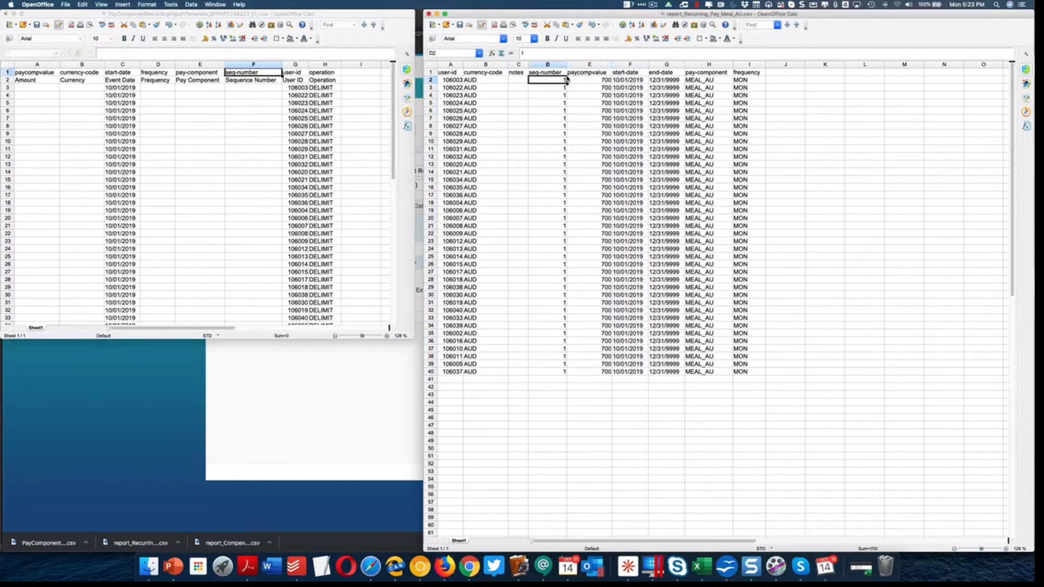
key(ctrl+shift+Down)
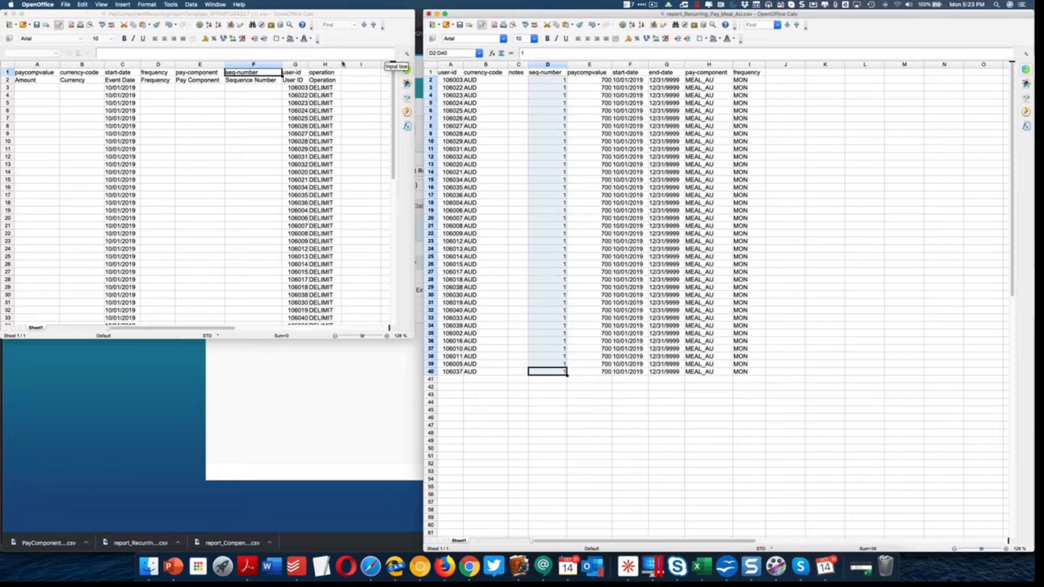
click(237, 86)
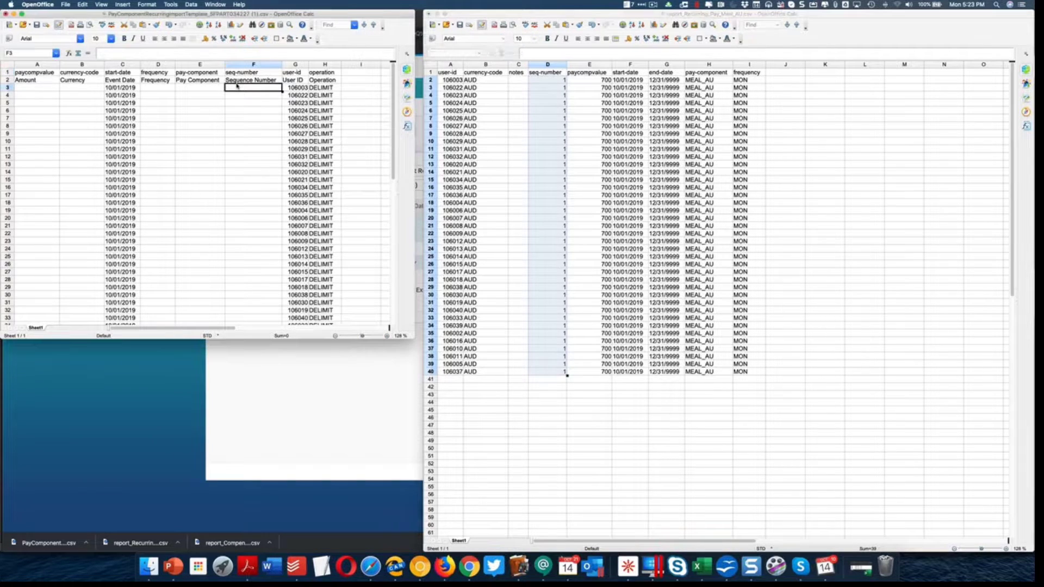
key(ctrl+v)
Enlarge the template window downward to review all filled rows through row 41.
key(Left)
key(Left)
key(Left)
key(Left)
key(Left)
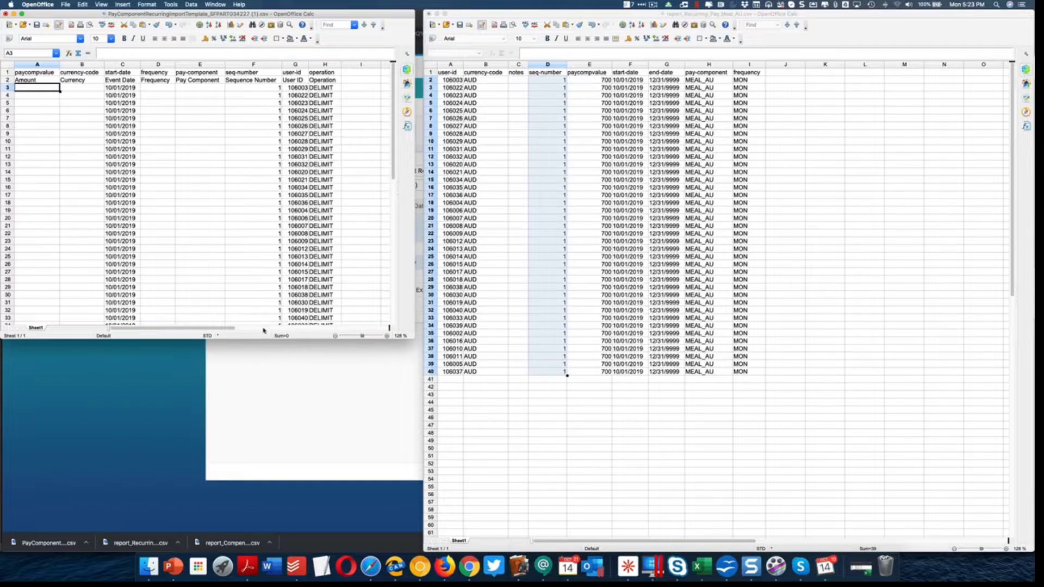
drag(256, 338, 257, 516)
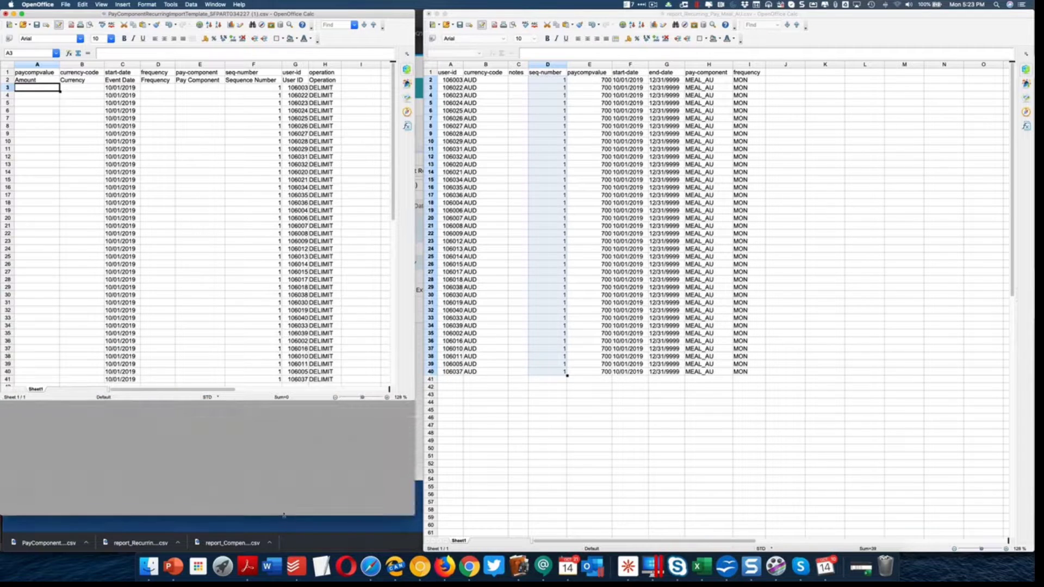
click(48, 173)
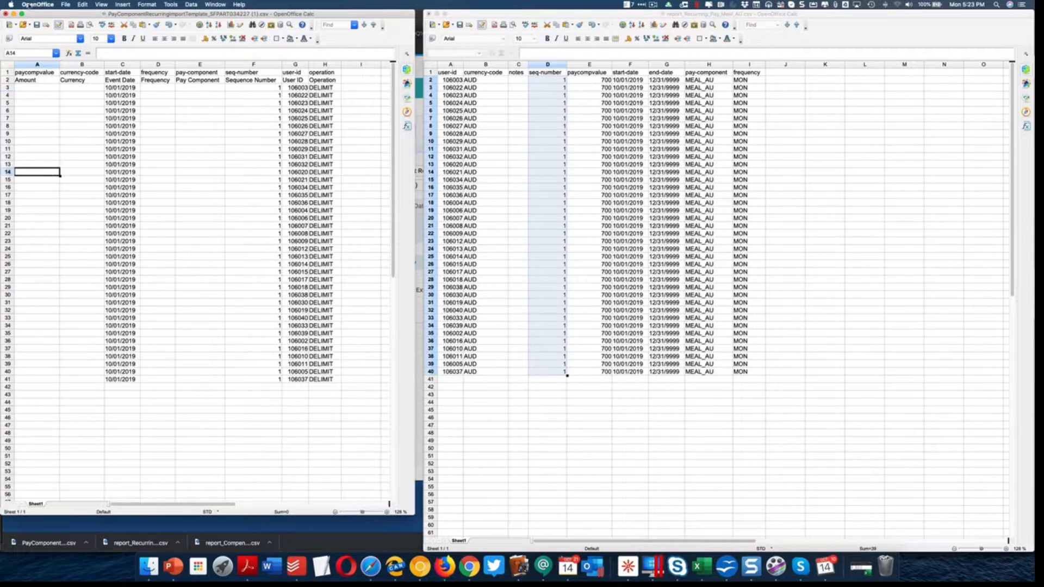
Save the filled template as a new CSV file named MEAL_AUD_RECUR_DELIMIT in the Downloads folder.
click(65, 5)
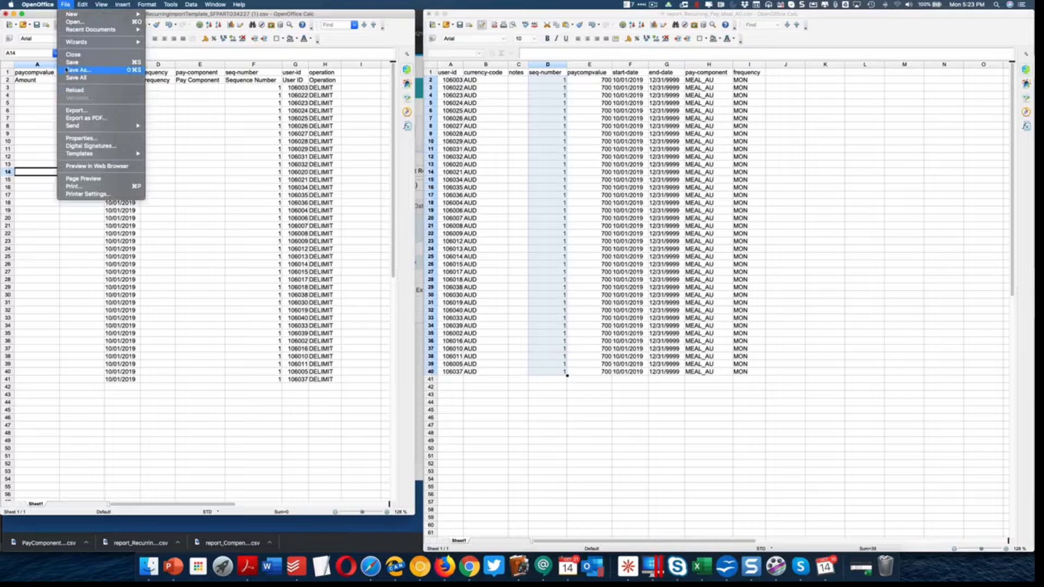
click(67, 70)
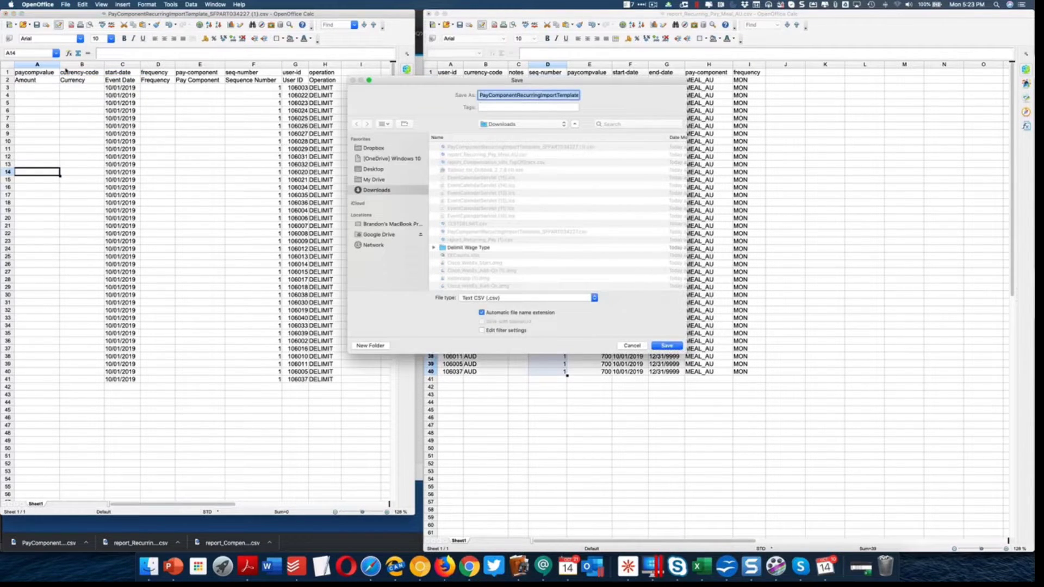
key(BackSpace)
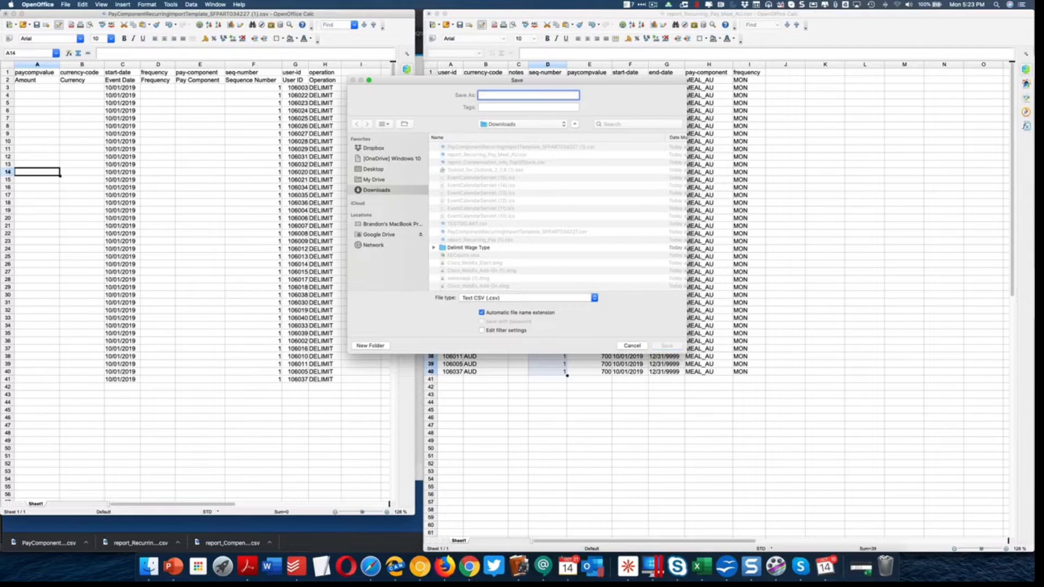
text(MEAL_AUD_RECUR_DELIMIT)
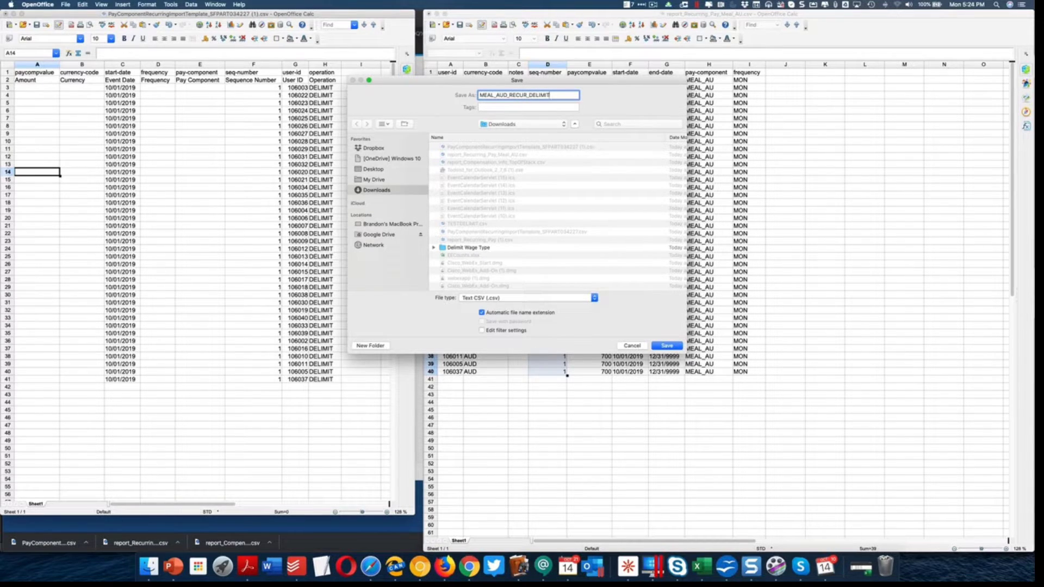
click(667, 346)
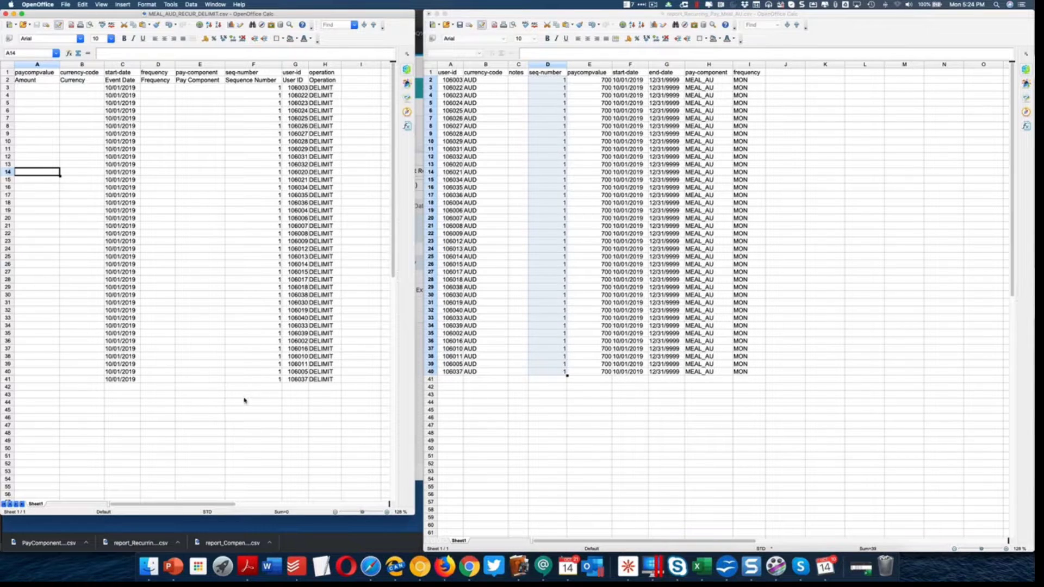
drag(241, 396, 242, 402)
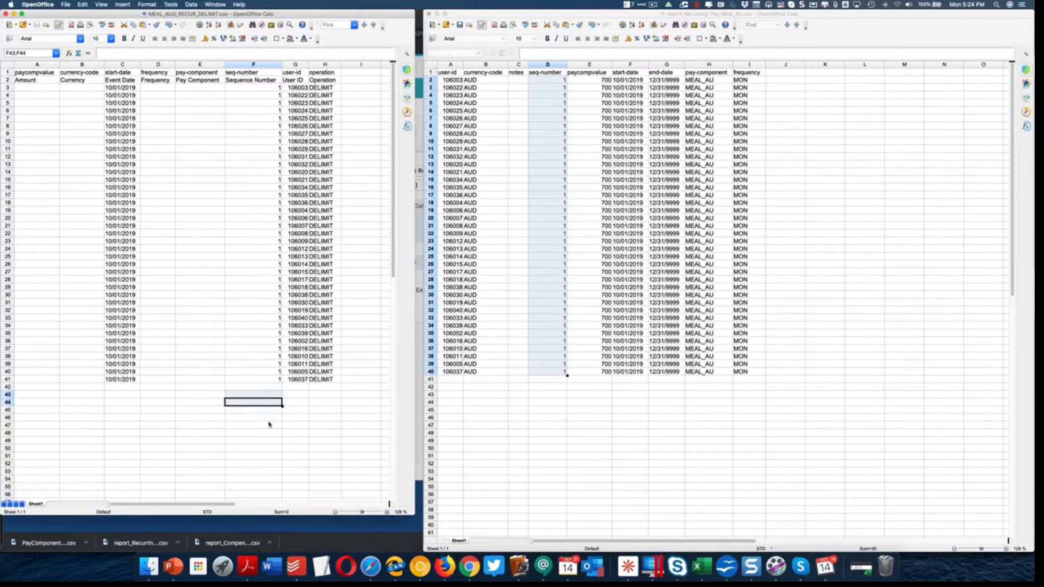
click(484, 272)
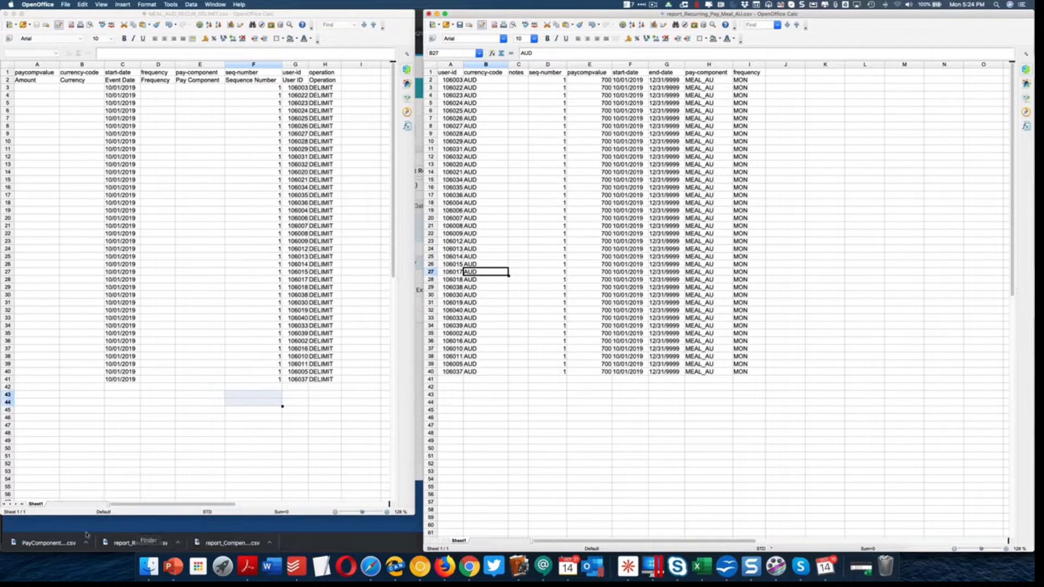
click(52, 547)
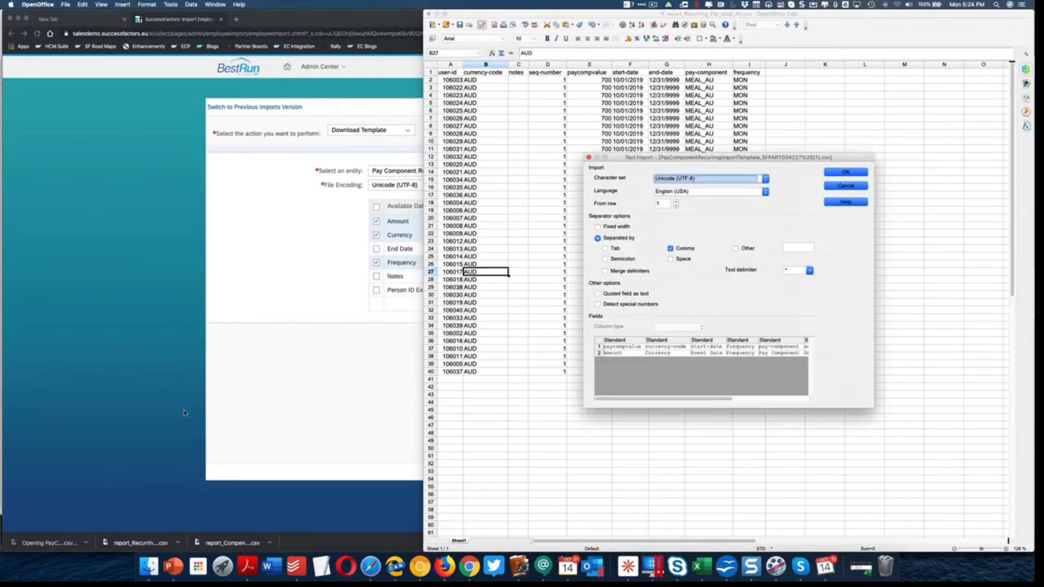
click(852, 186)
Open the downloaded report_Compensation_Info_TopOfStack.csv as comma-separated UTF-8 text and enlarge its window.
click(228, 544)
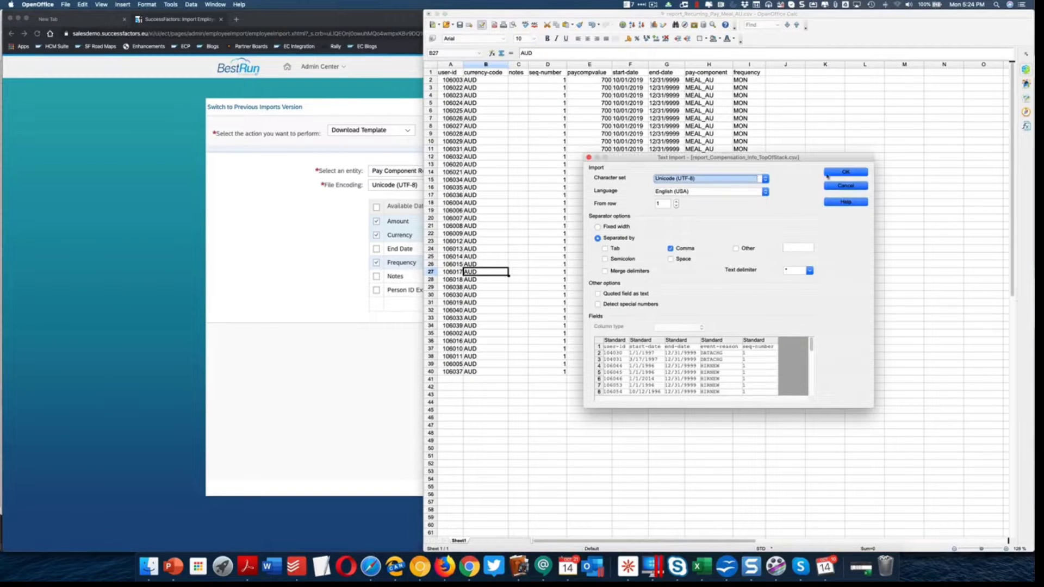
click(845, 172)
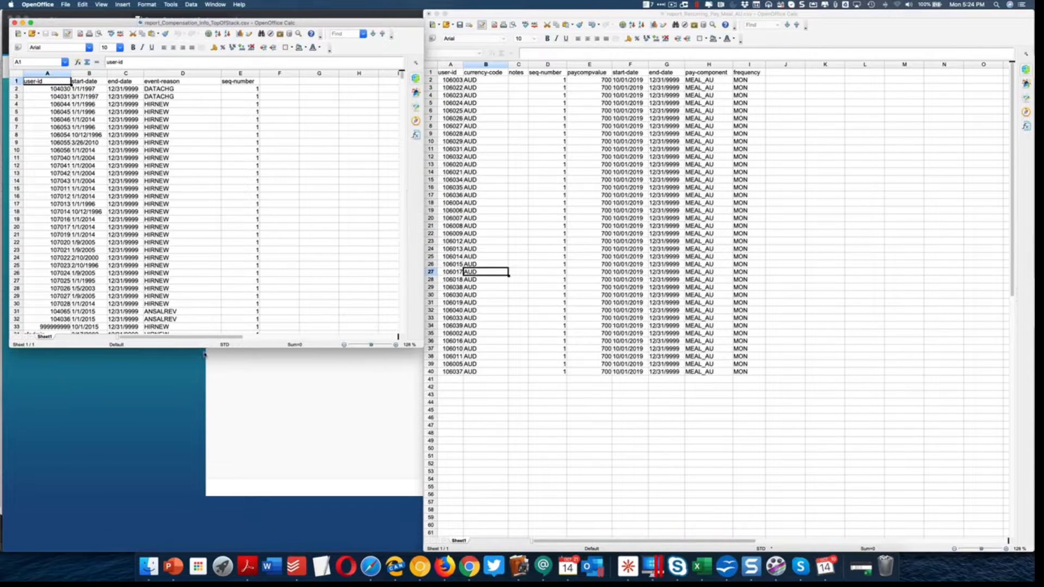
drag(202, 354, 204, 550)
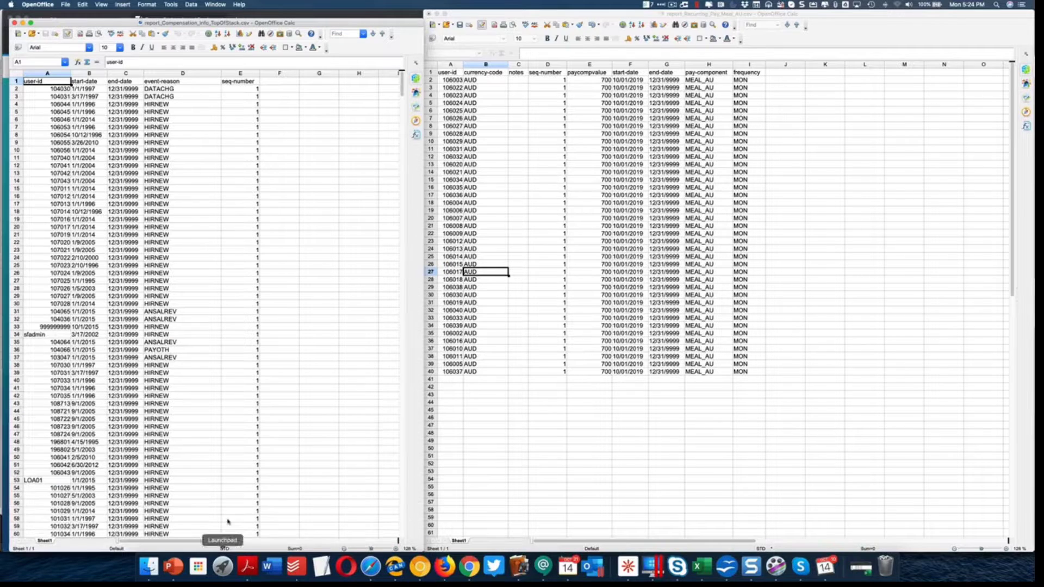
Copy all user IDs, without the header, from the Meal_AU report into a new Sheet2 placed after Sheet1 of the compensation file.
click(454, 376)
click(454, 377)
key(super+shift+Up)
key(super+c)
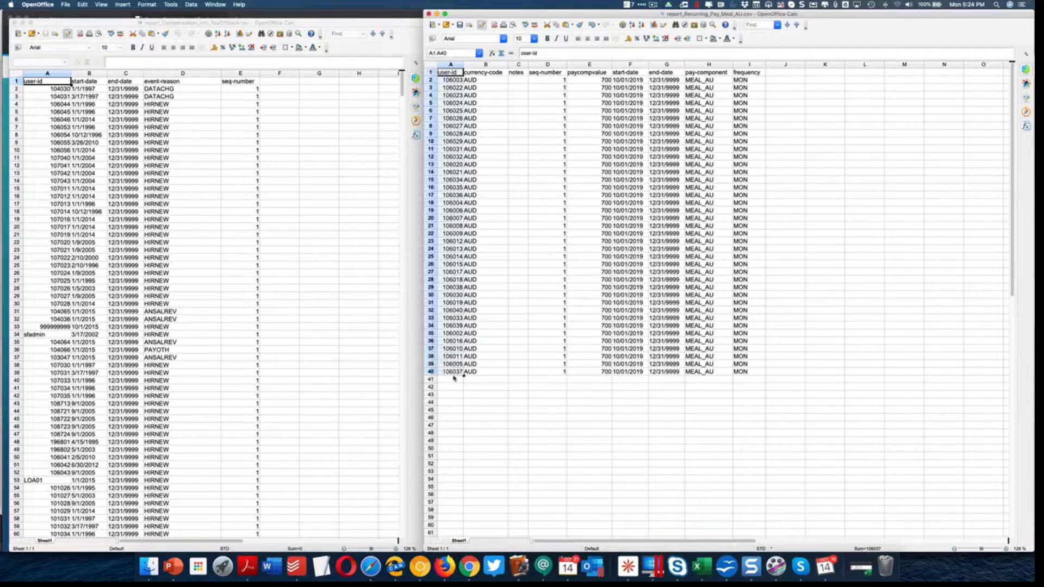
key(shift+Down)
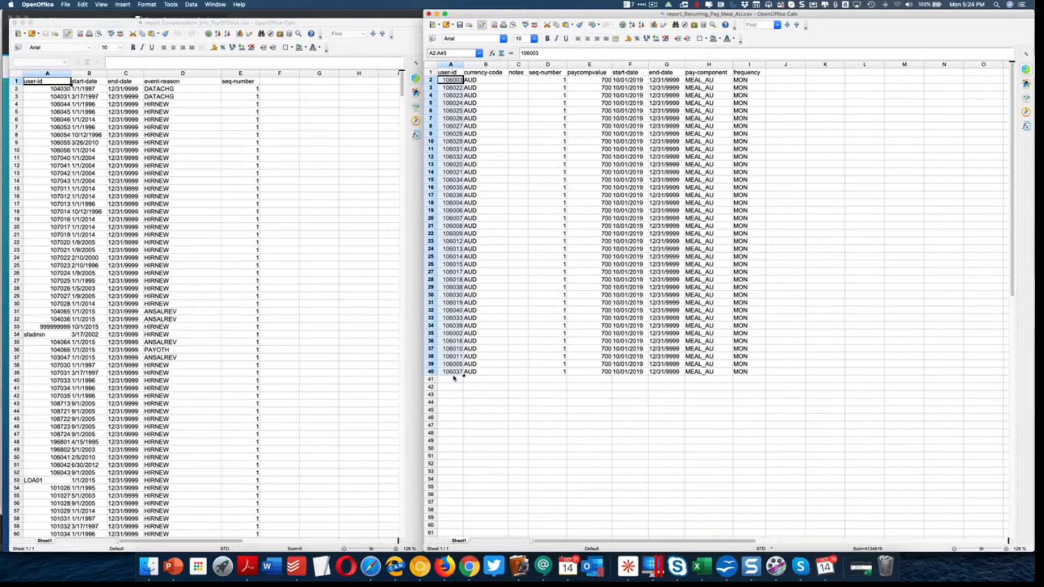
double_click(83, 544)
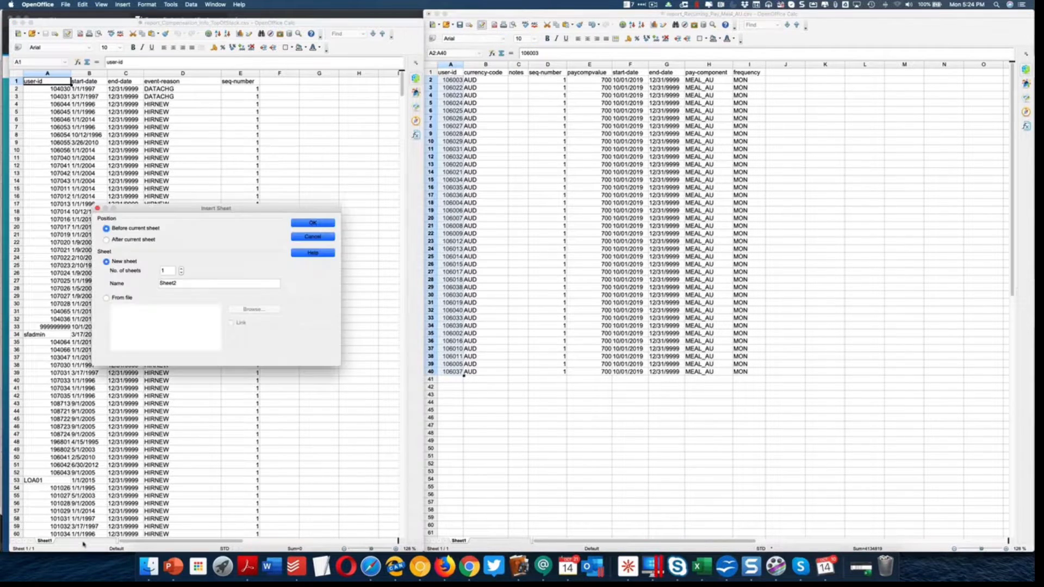
click(120, 240)
click(313, 222)
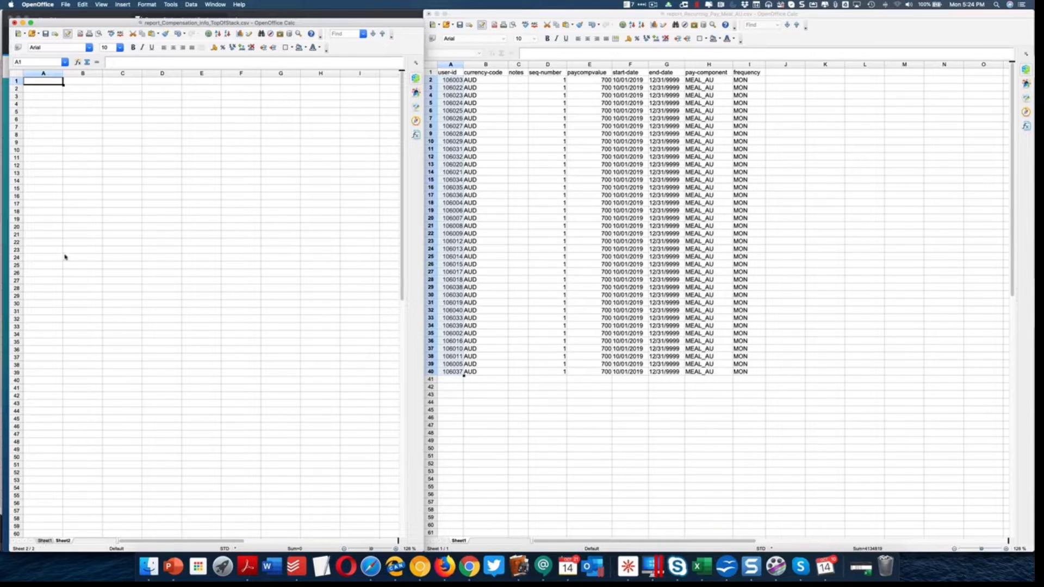
key(super+v)
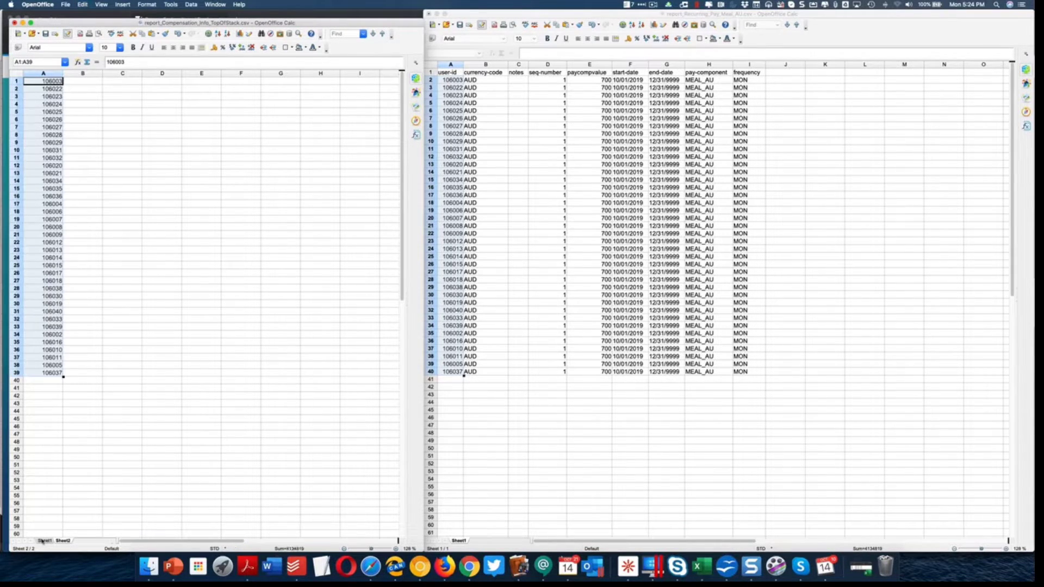
Insert a new column before user-id on Sheet1 of the compensation file and give it the header Filter.
click(44, 541)
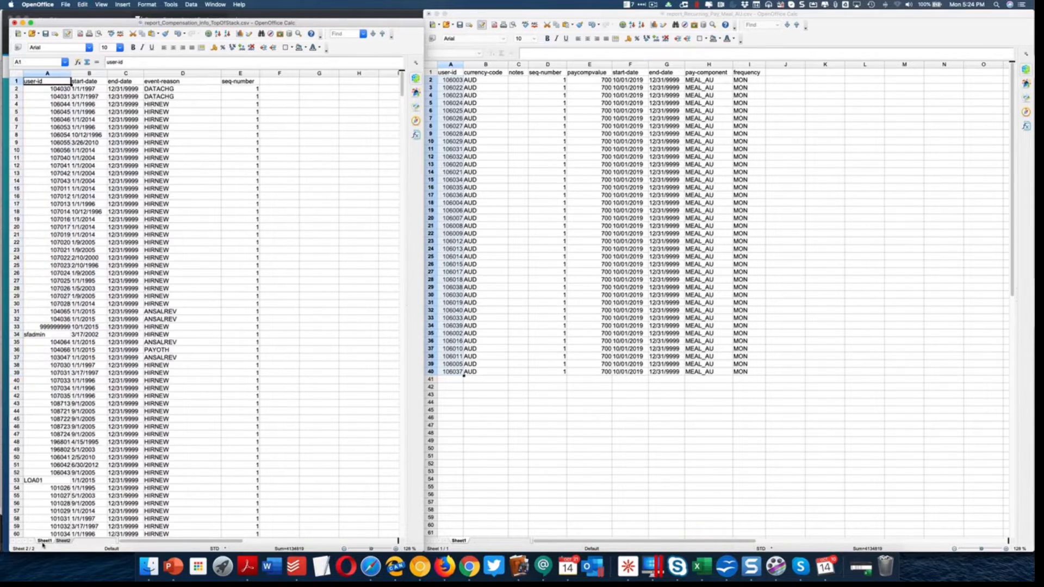
click(48, 73)
right_click(50, 73)
click(68, 107)
text(Filter)
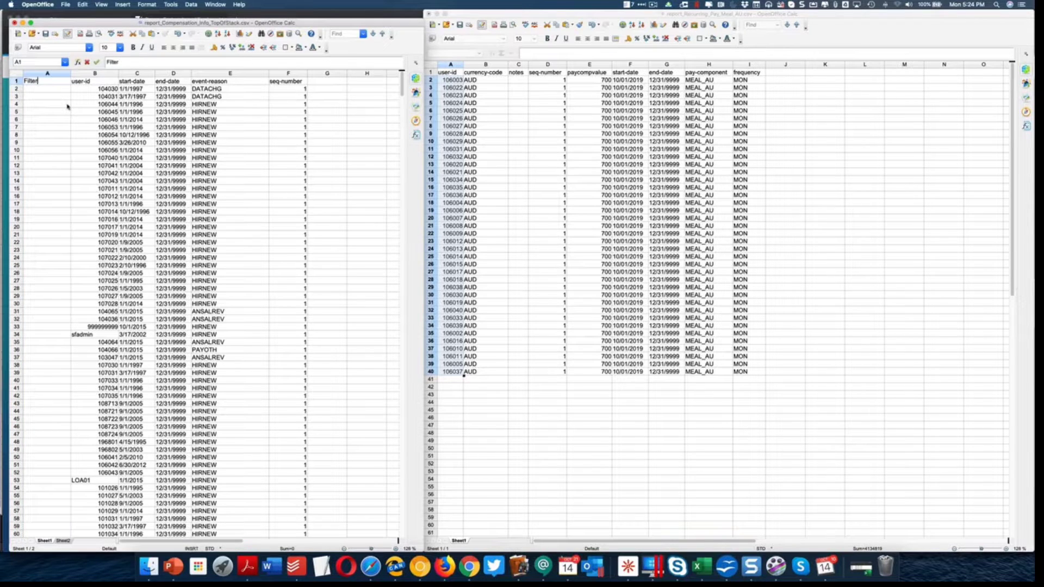
key(Return)
Enter =VLOOKUP(B2;Sheet2.A1:A39;1;FALSE) in cell A2 to look up the row's user ID in the Sheet2 list.
text(=VLOOKUP()
click(88, 89)
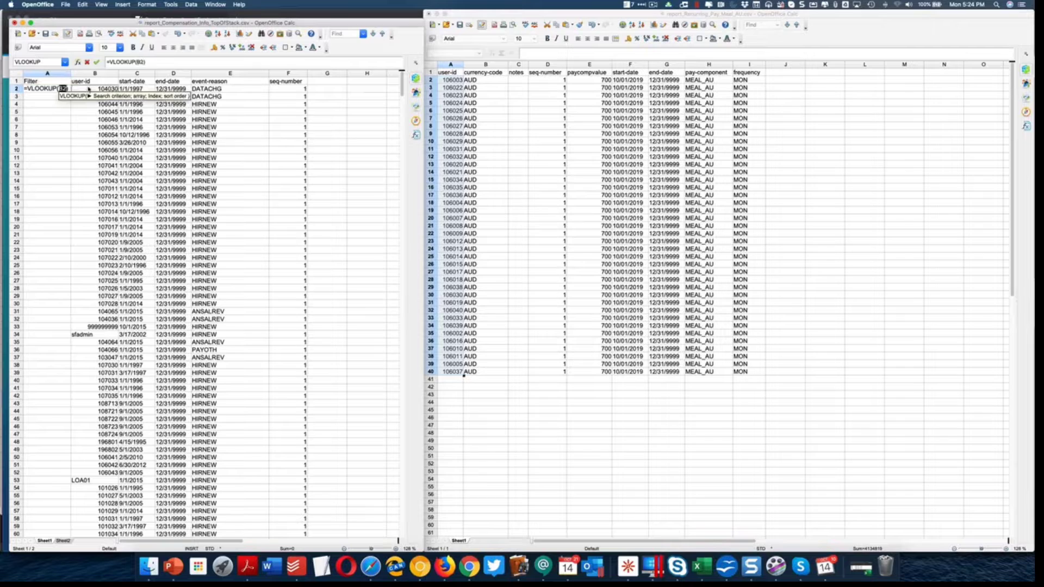
text(;)
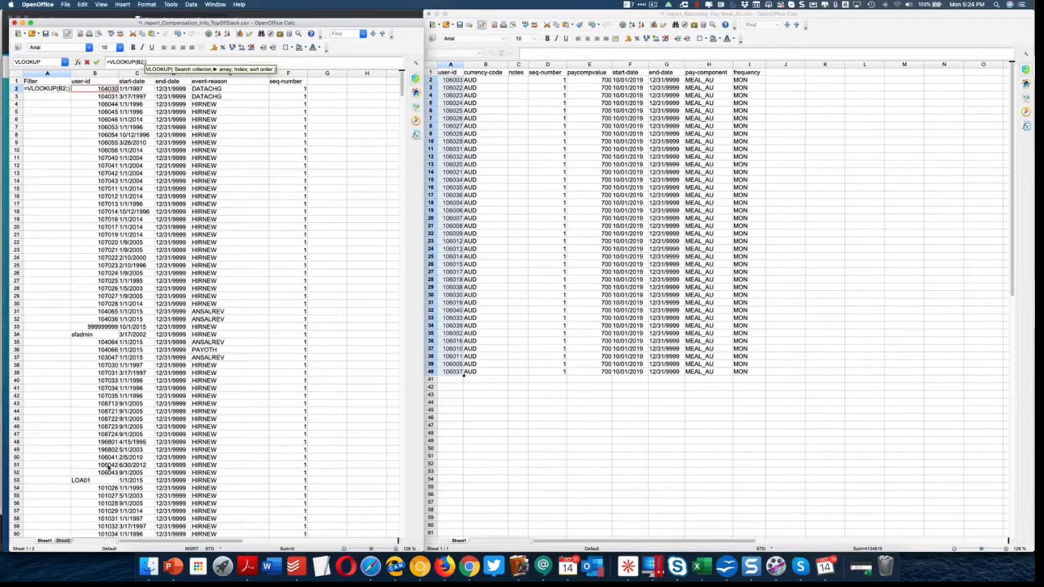
click(64, 540)
click(42, 374)
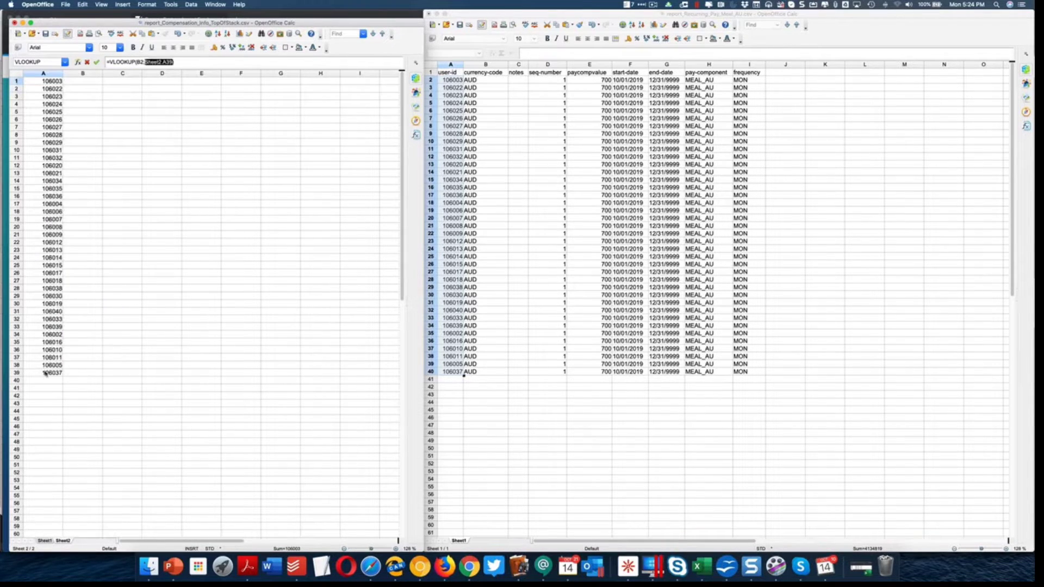
drag(45, 365, 16, 63)
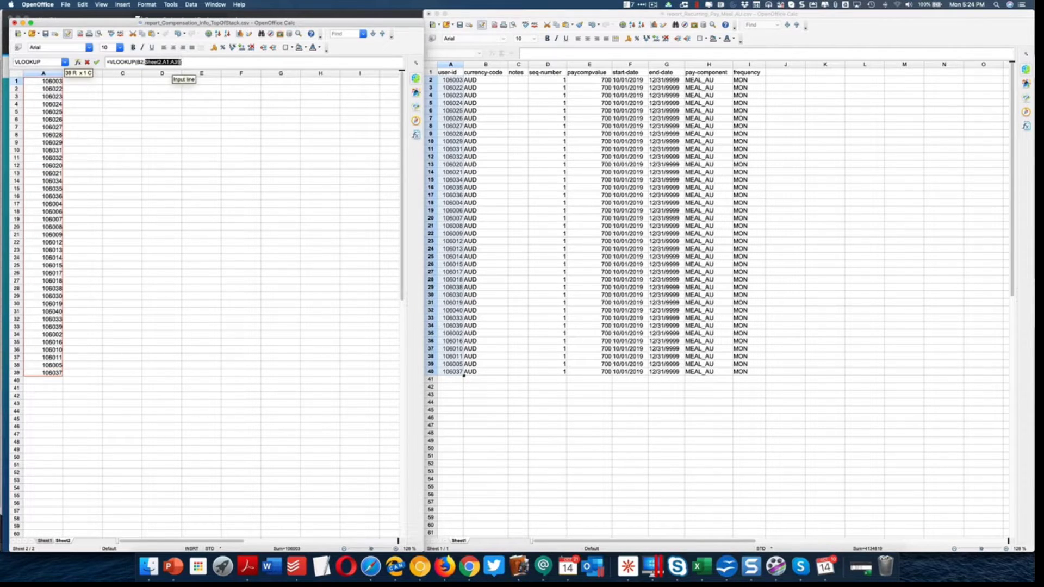
text(;1;FALSE)
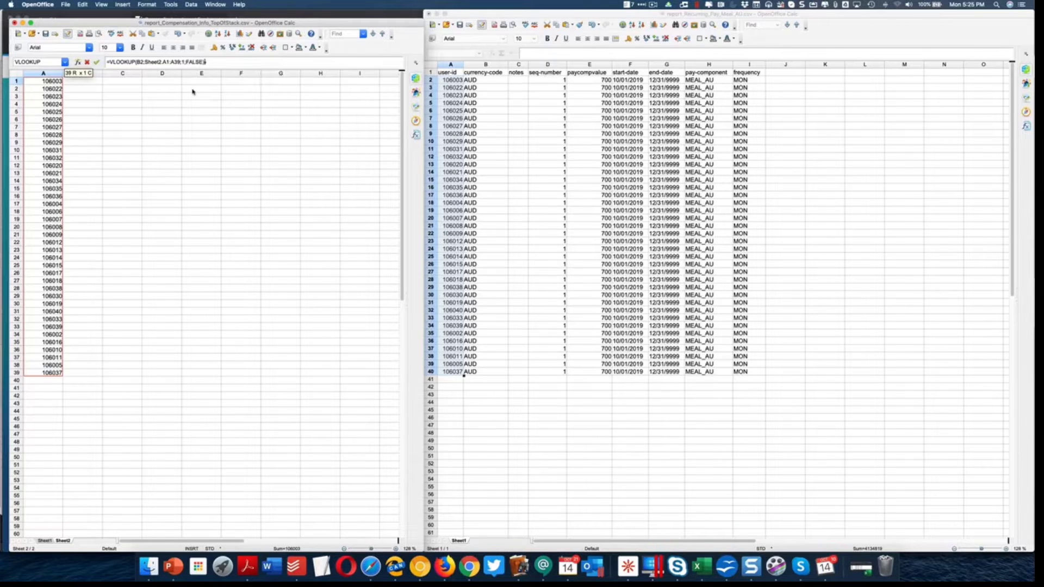
key(Return)
key(Up)
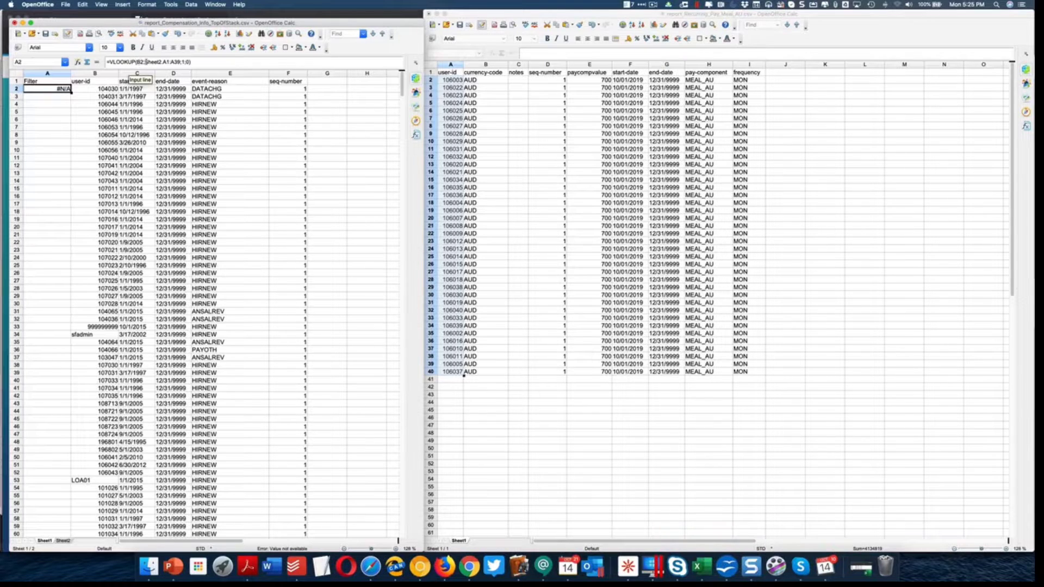
Make the lookup range in the A2 formula absolute as Sheet2.$A$1:$A$39.
click(165, 61)
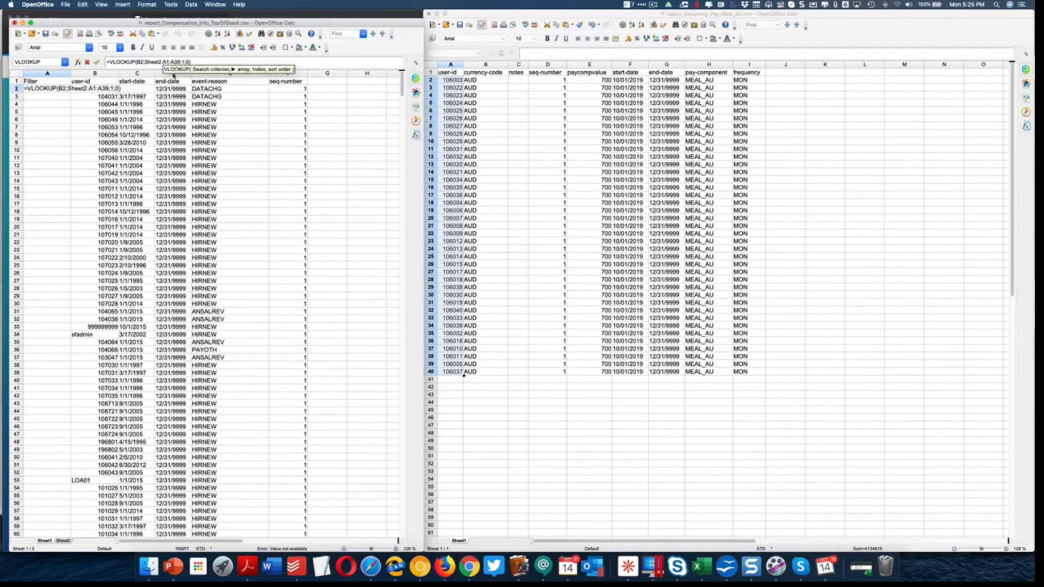
text($)
key(Right)
text($)
key(Right)
key(Right)
key(Right)
text($A$)
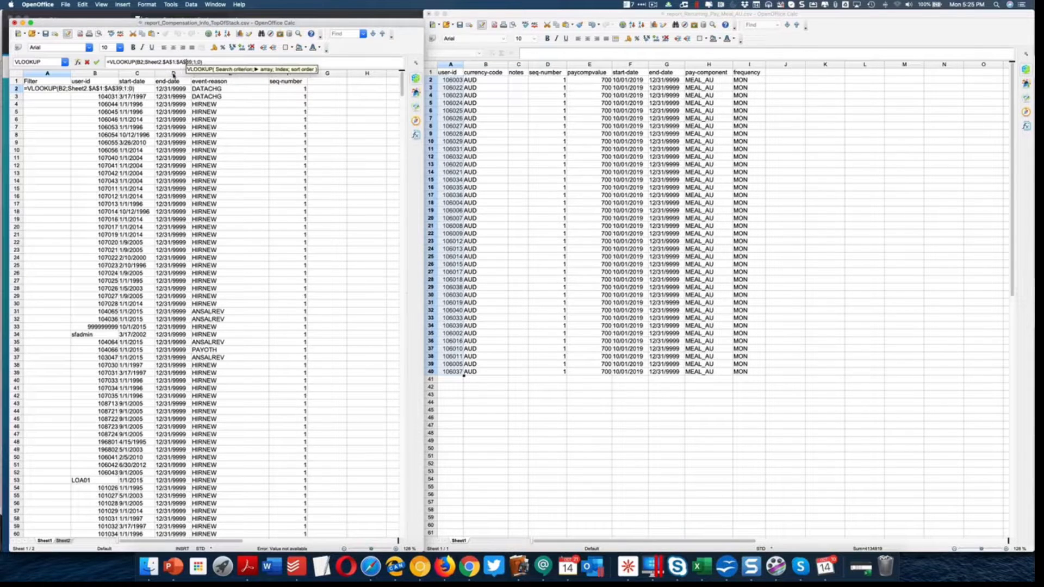
key(Return)
key(Right)
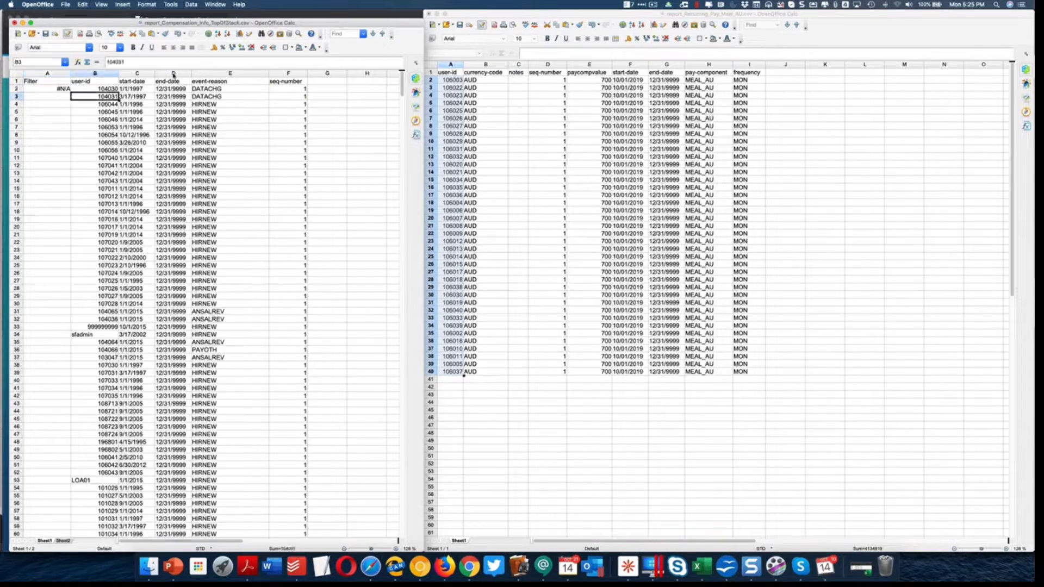
Fill the VLOOKUP formula from A2 down the Filter column to the last data row, 1043.
key(ctrl+shift+Down)
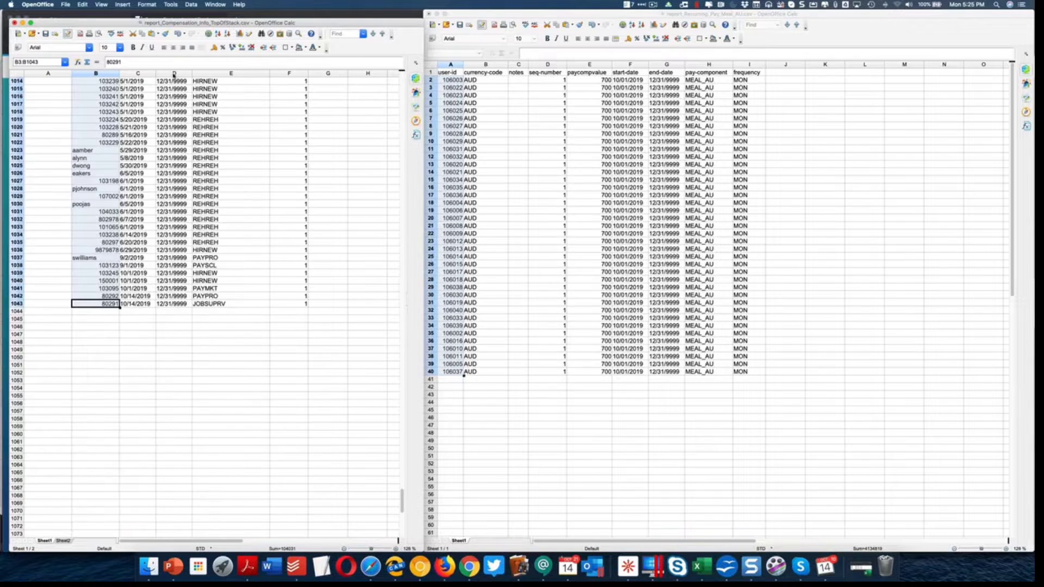
key(Left)
key(ctrl+shift+Up)
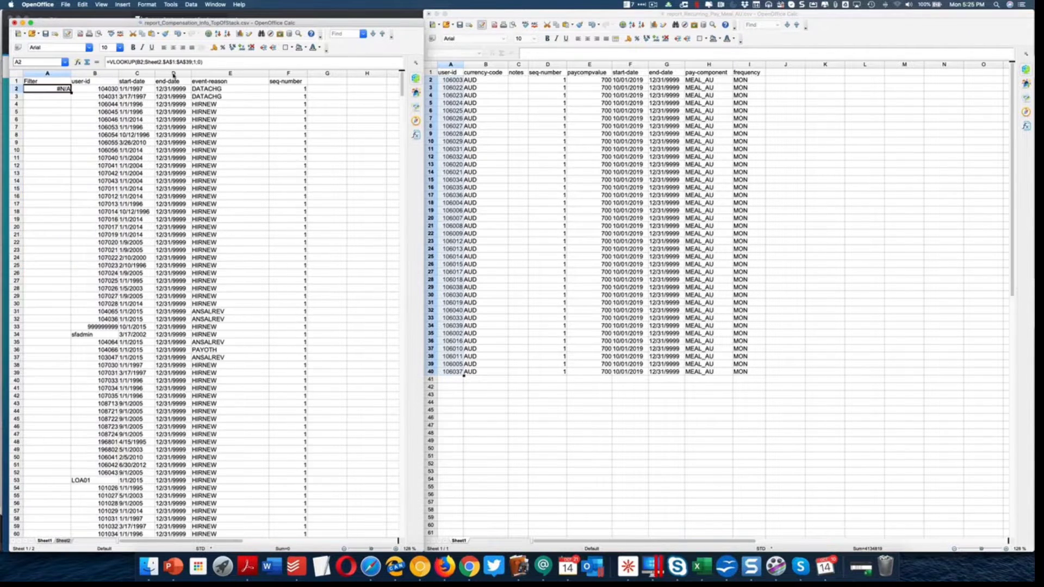
key(ctrl+d)
key(Down)
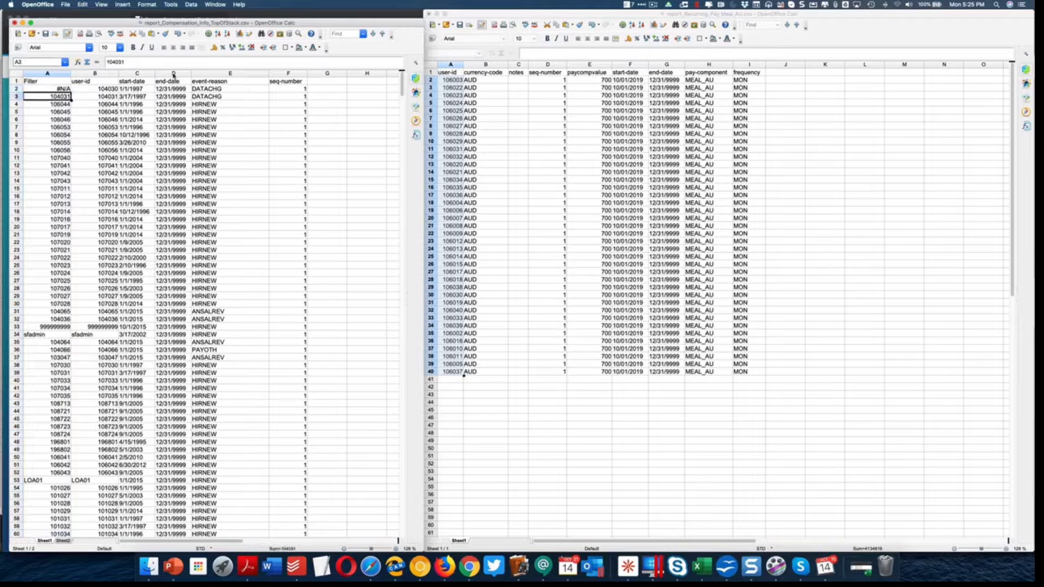
key(ctrl+shift+Down)
key(ctrl+d)
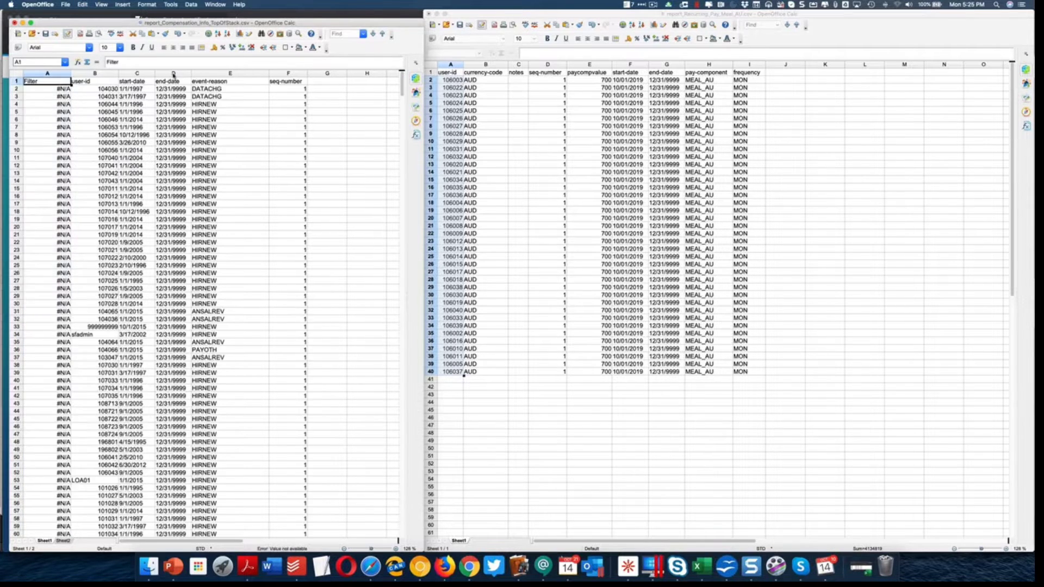
Turn on AutoFilter for the header row and filter the Filter column to the #N/A rows.
key(Down)
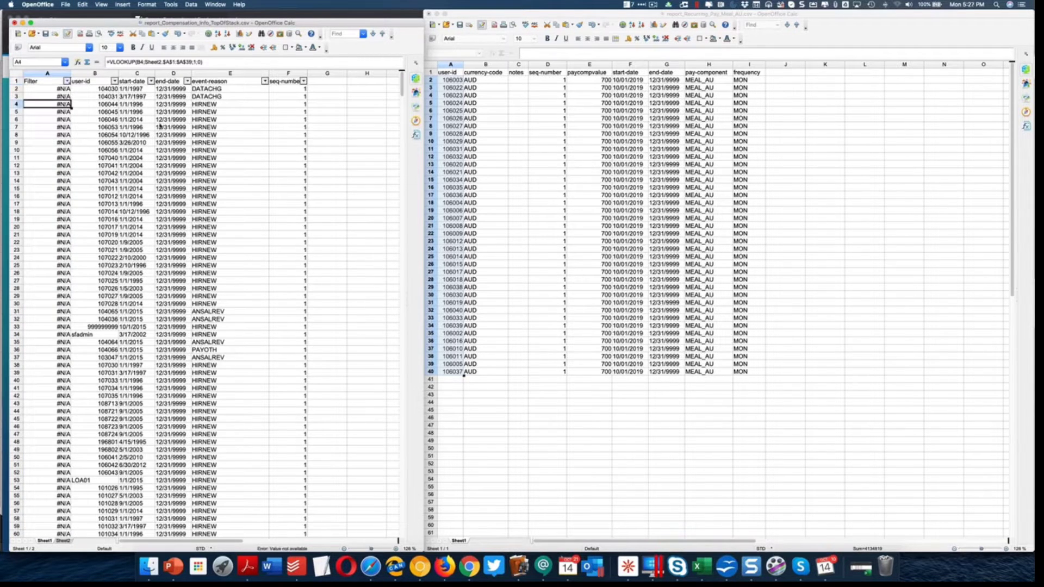
click(91, 110)
click(236, 187)
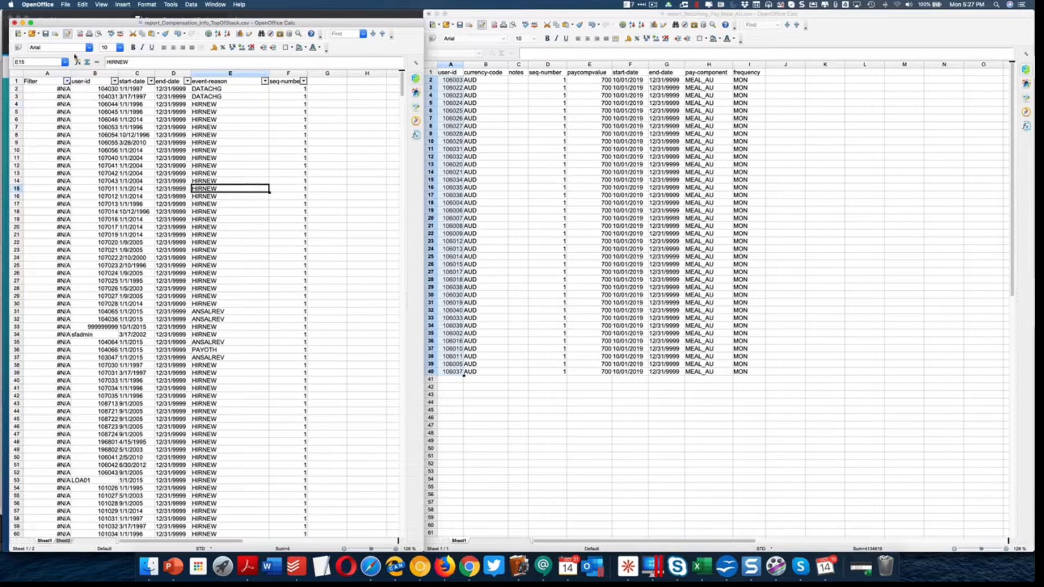
click(72, 80)
key(alt+Down)
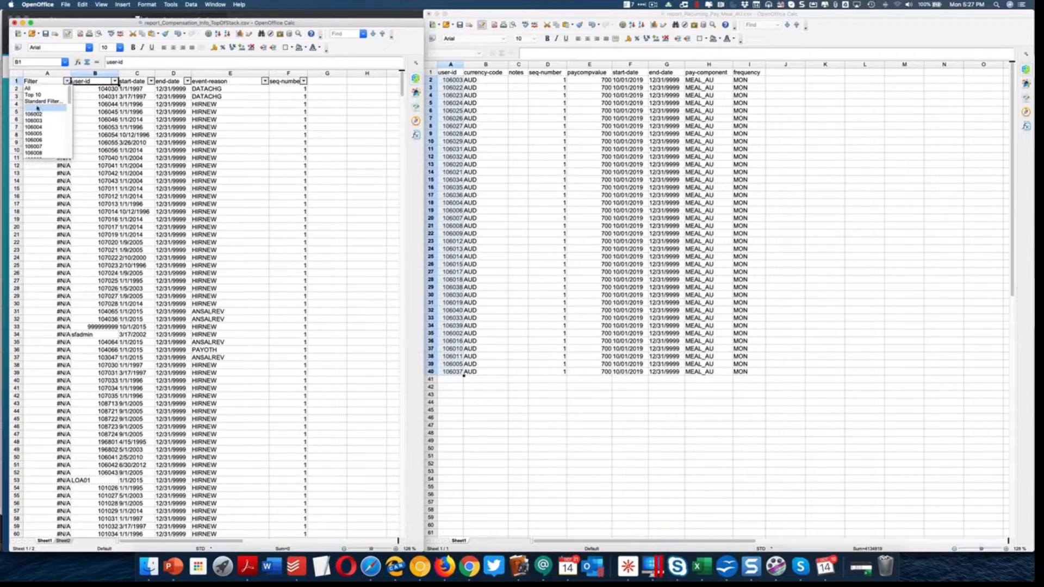
key(Escape)
click(38, 88)
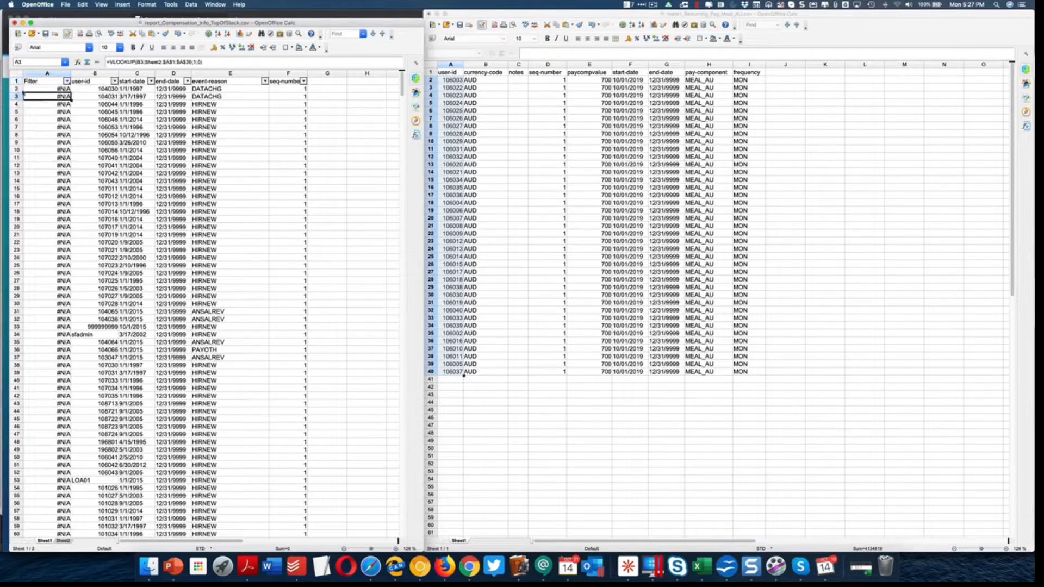
Delete the entire rows for all filtered #N/A entries from row 2 through row 1043.
click(16, 88)
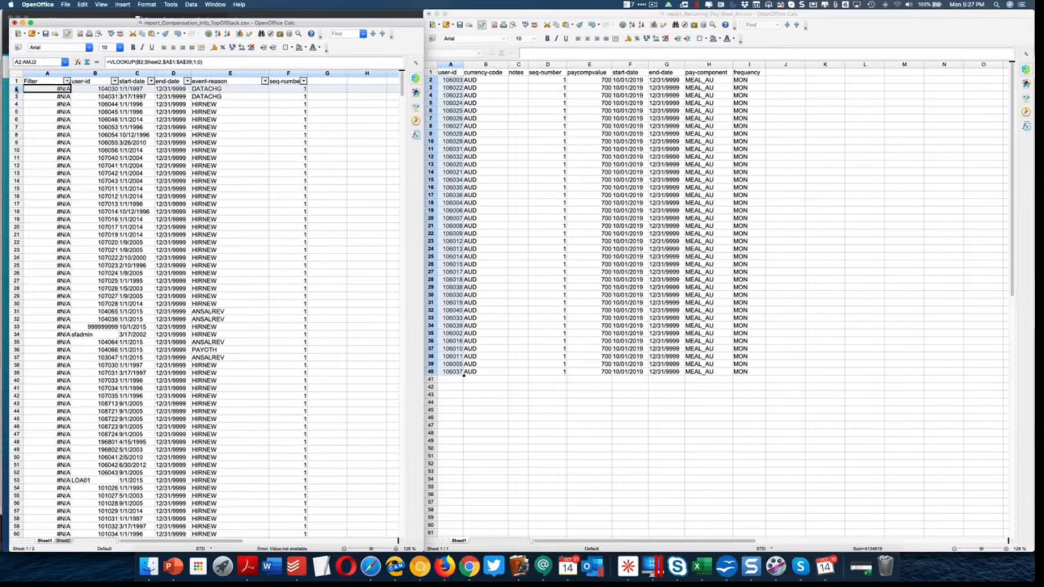
key(ctrl+shift+Down)
right_click(42, 132)
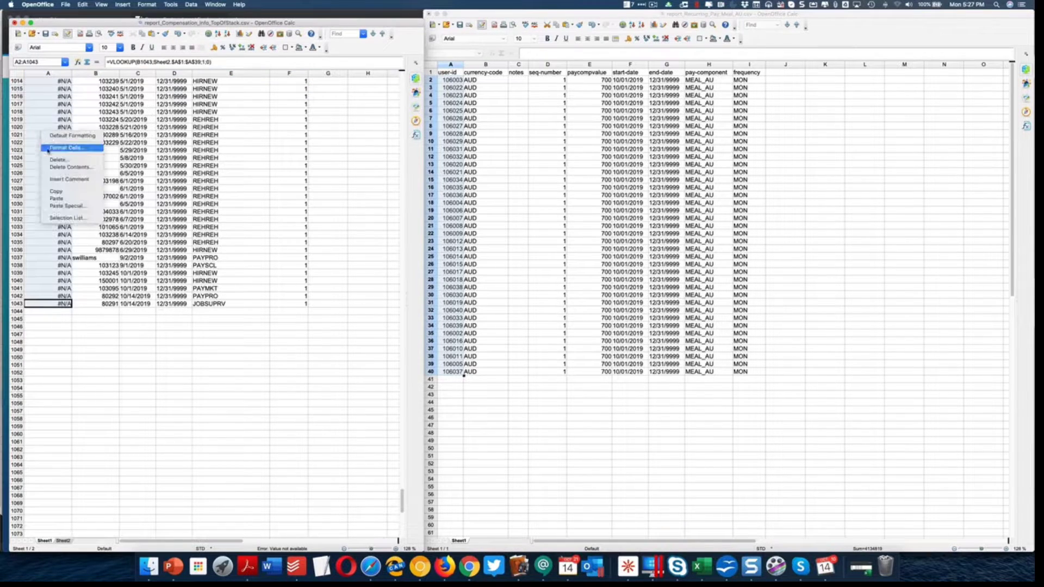
click(52, 160)
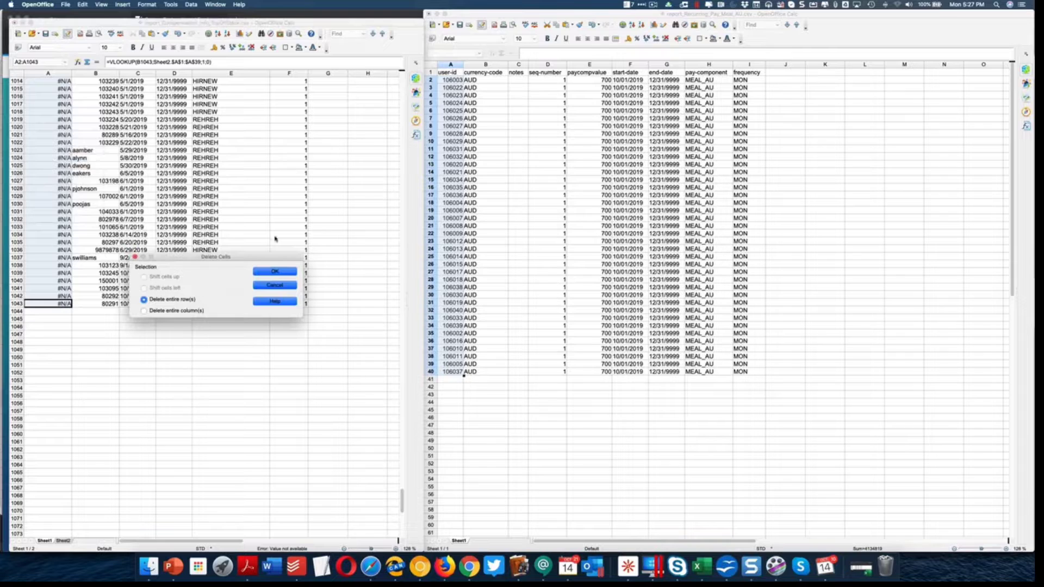
click(274, 271)
Reset the Filter column's filter to All to show the remaining employee rows.
click(80, 164)
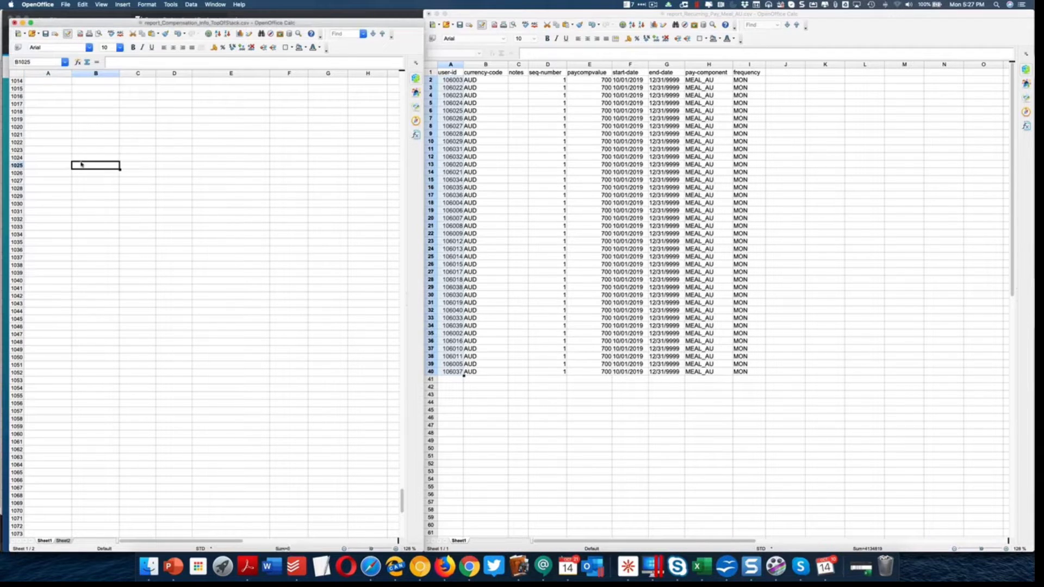
key(ctrl+Up)
click(66, 81)
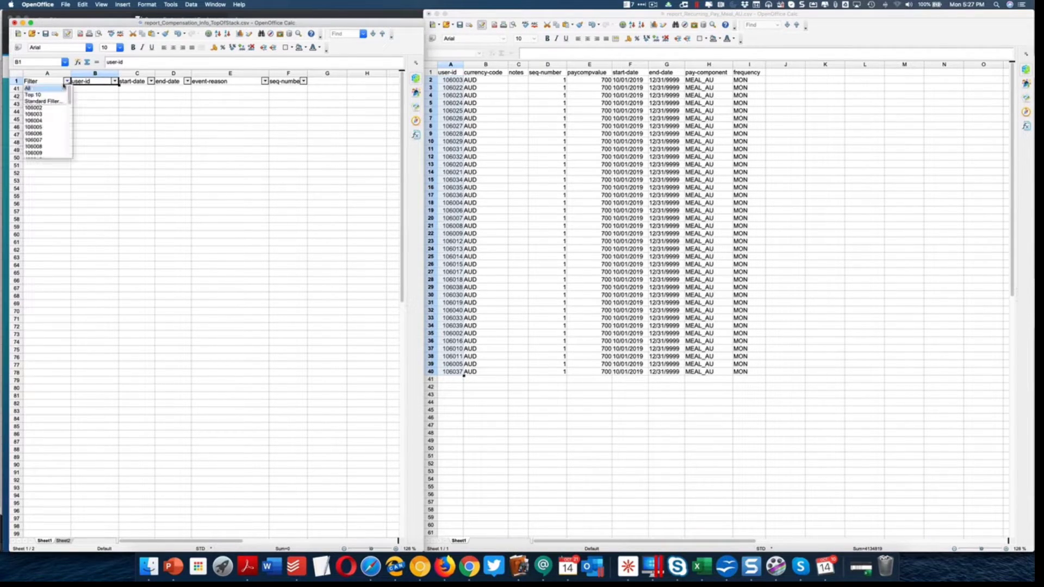
click(37, 88)
click(86, 195)
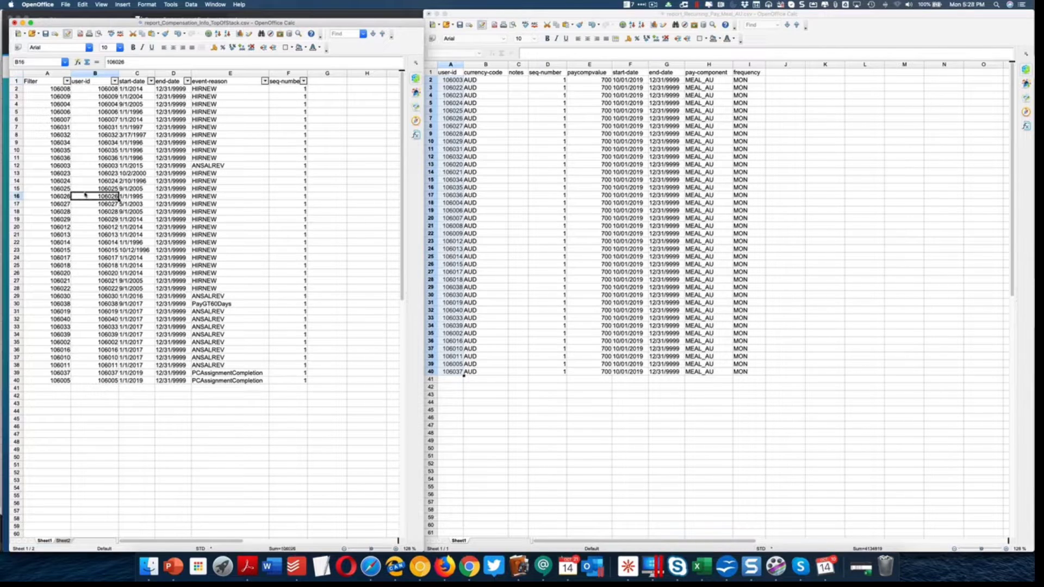
Enter 10/01/2019 as the start-date in C2 and fill it down through row 40.
click(165, 129)
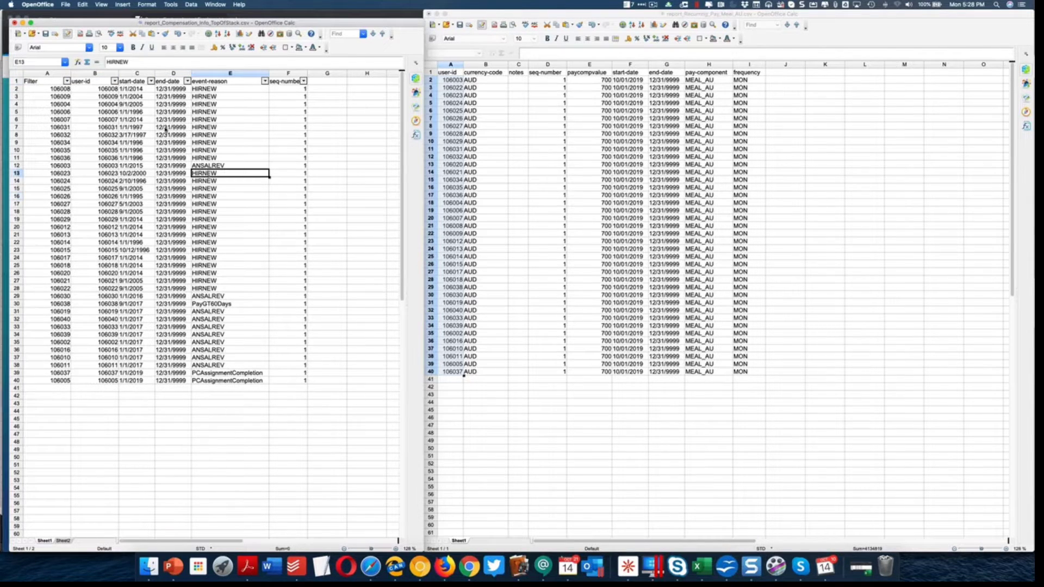
key(Up)
key(Up)
key(Up)
key(Up)
key(Up)
key(Left)
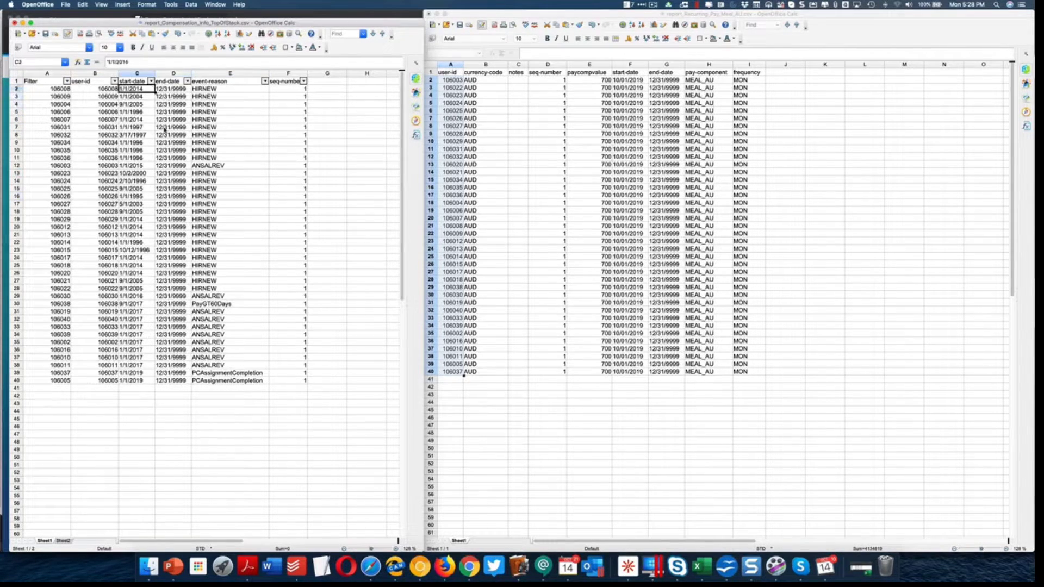
key(BackSpace)
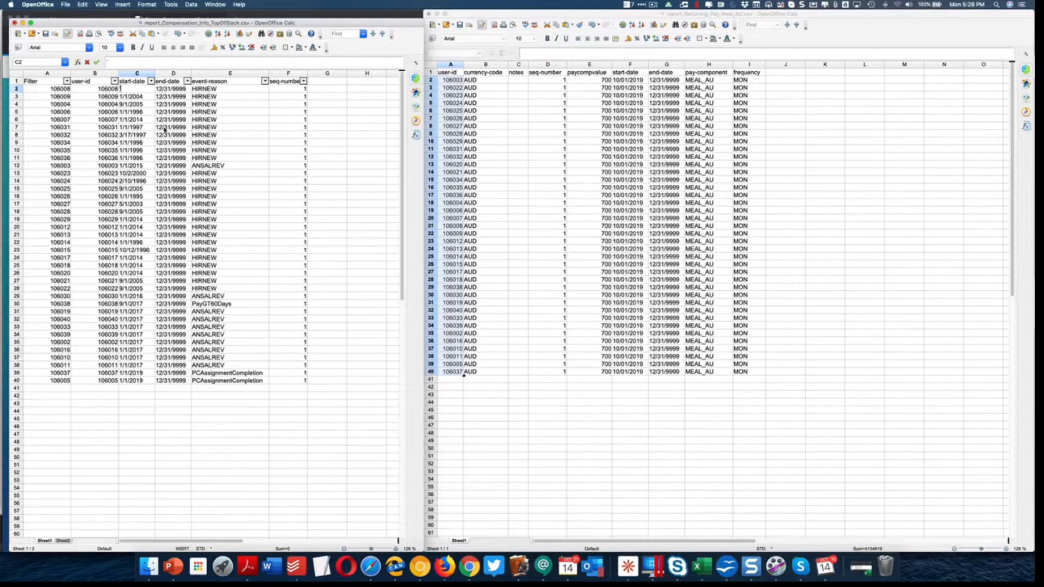
key(BackSpace)
key(BackSpace)
text(10/01/2019)
key(Return)
key(Up)
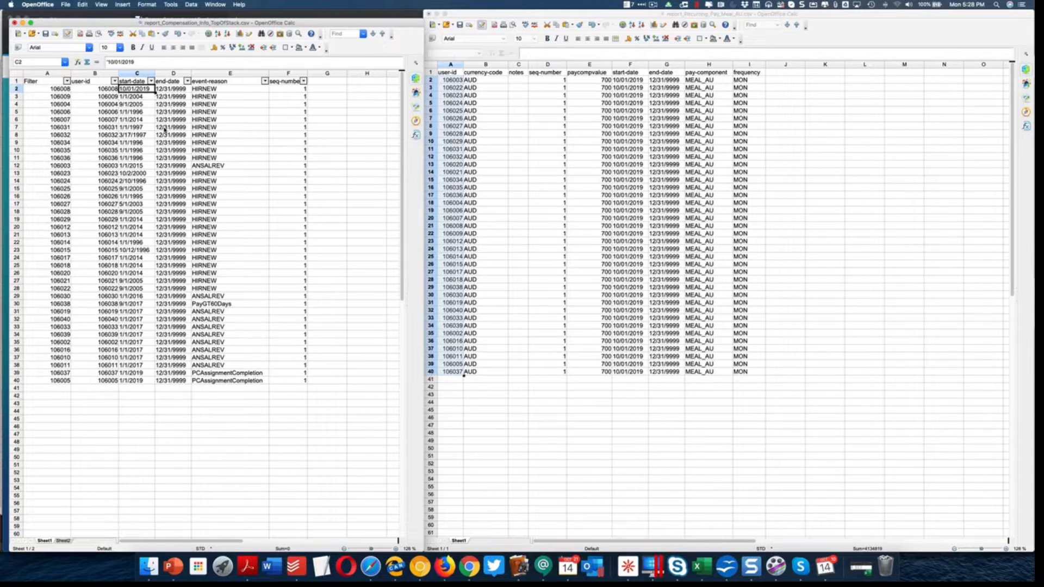
key(ctrl+shift+Down)
key(ctrl+d)
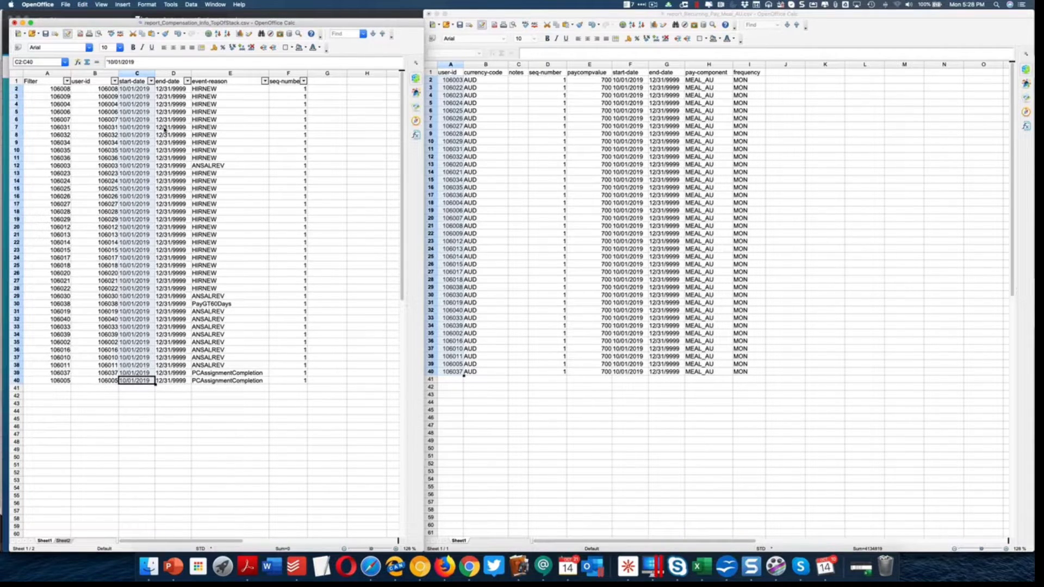
Enter PAYOTH as the event-reason in E2 and fill it down through row 40.
key(Right)
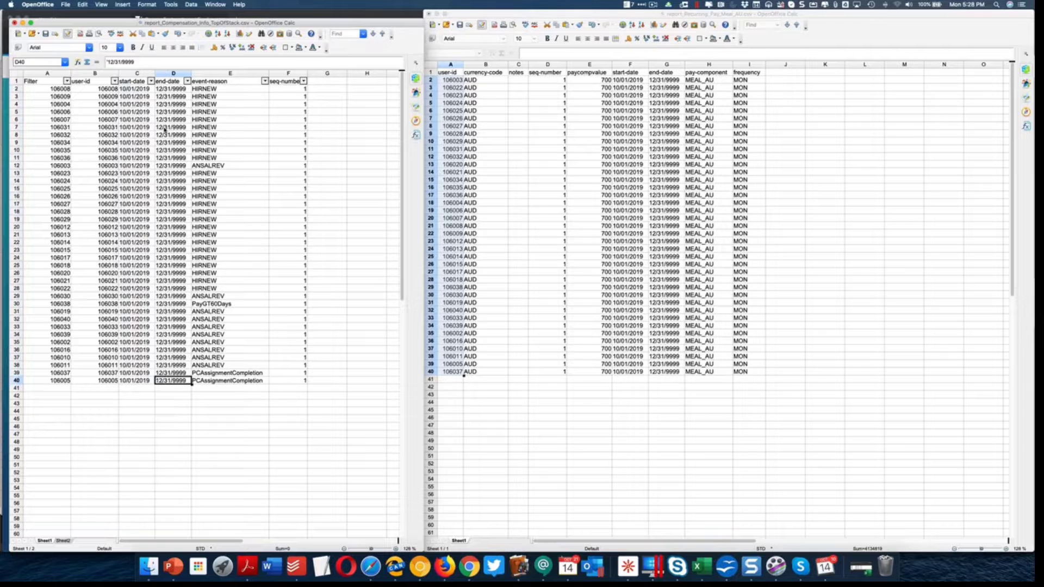
click(213, 96)
key(Up)
text(PAYOTH)
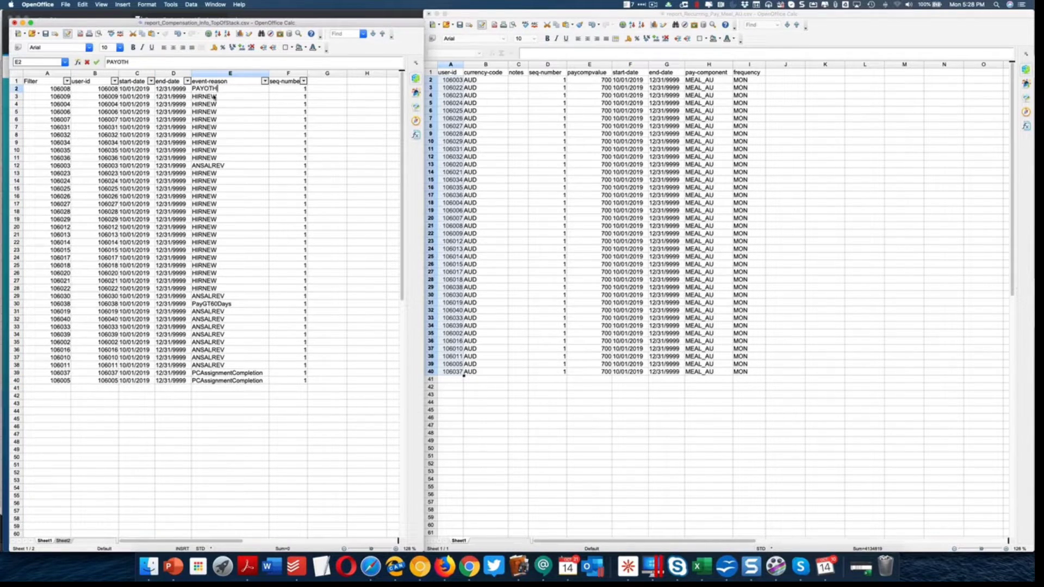
key(Return)
key(Up)
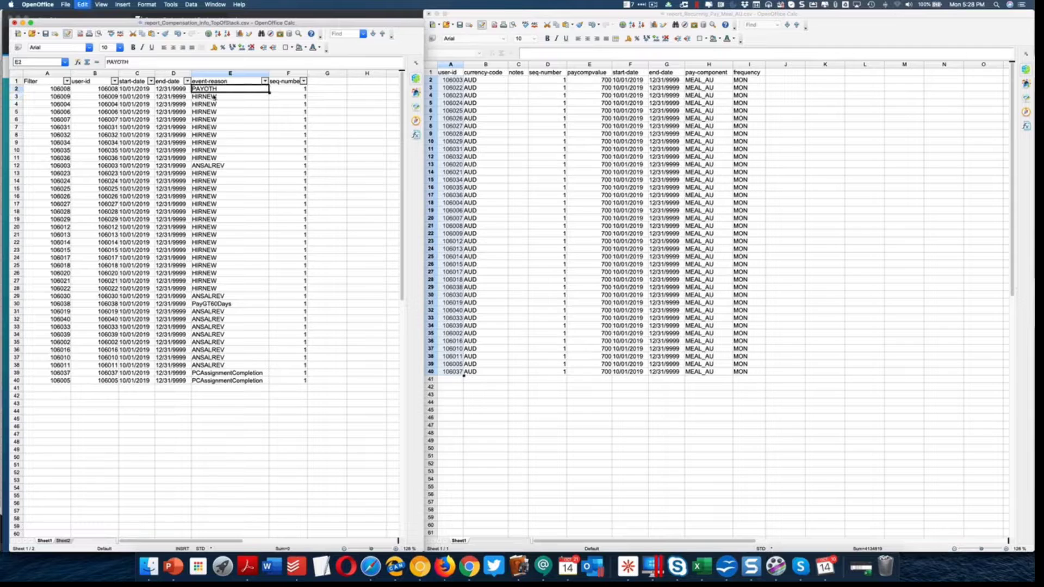
key(ctrl+shift+Down)
key(ctrl+d)
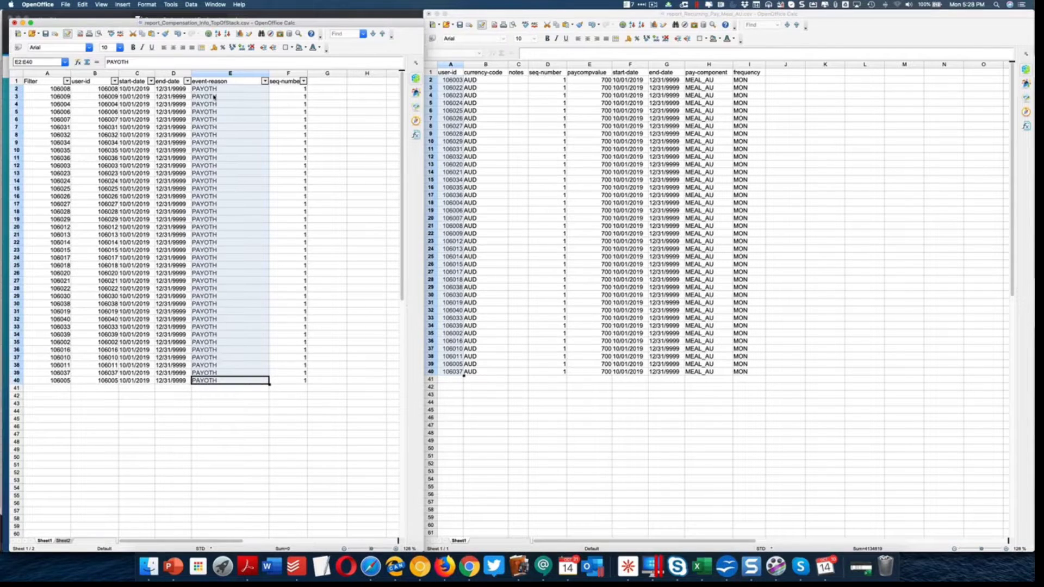
Save the edited compensation info file.
key(Left)
key(Left)
key(Left)
key(Left)
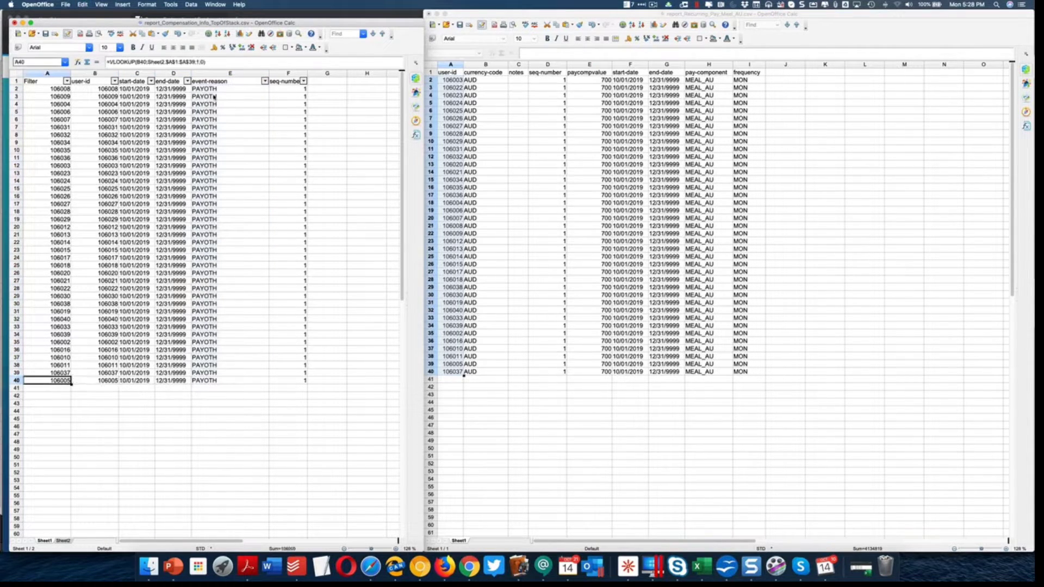
click(135, 136)
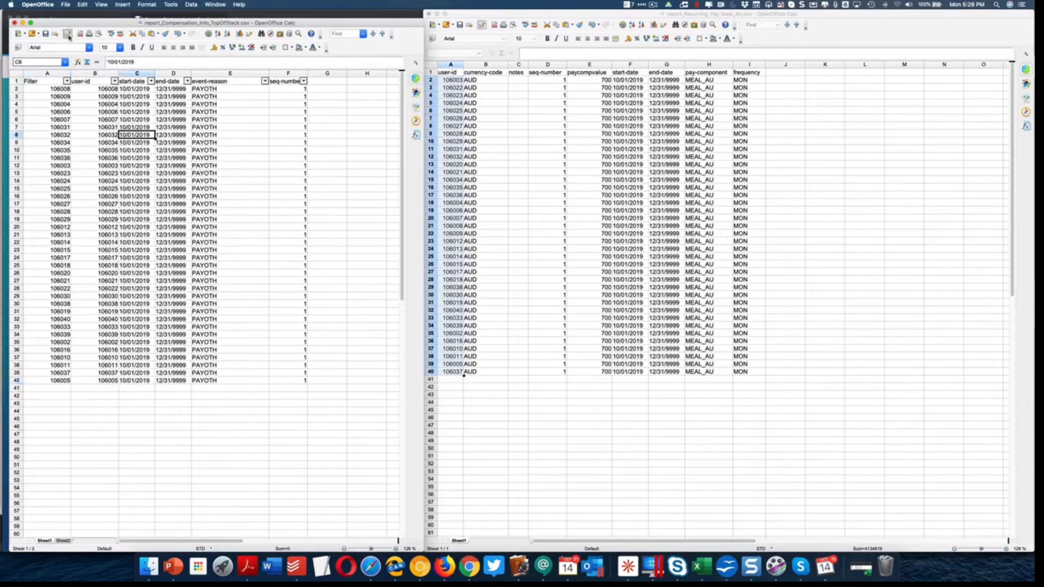
click(46, 34)
Switch to SuccessFactors in Chrome and generate a Compensation Info import template in Unicode (UTF-8) with the Event Reason field.
key(super+Tab)
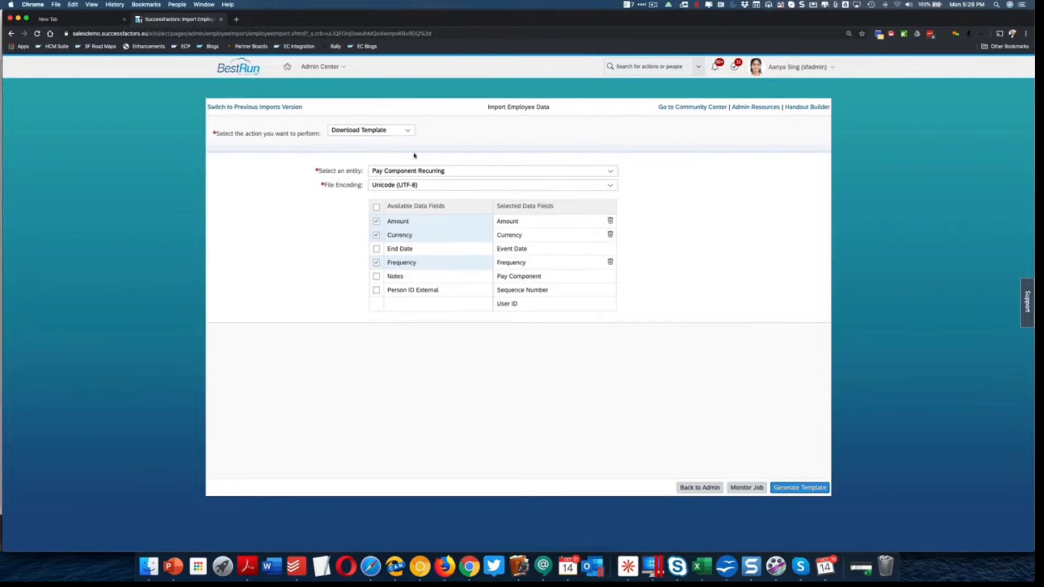
click(463, 171)
click(606, 171)
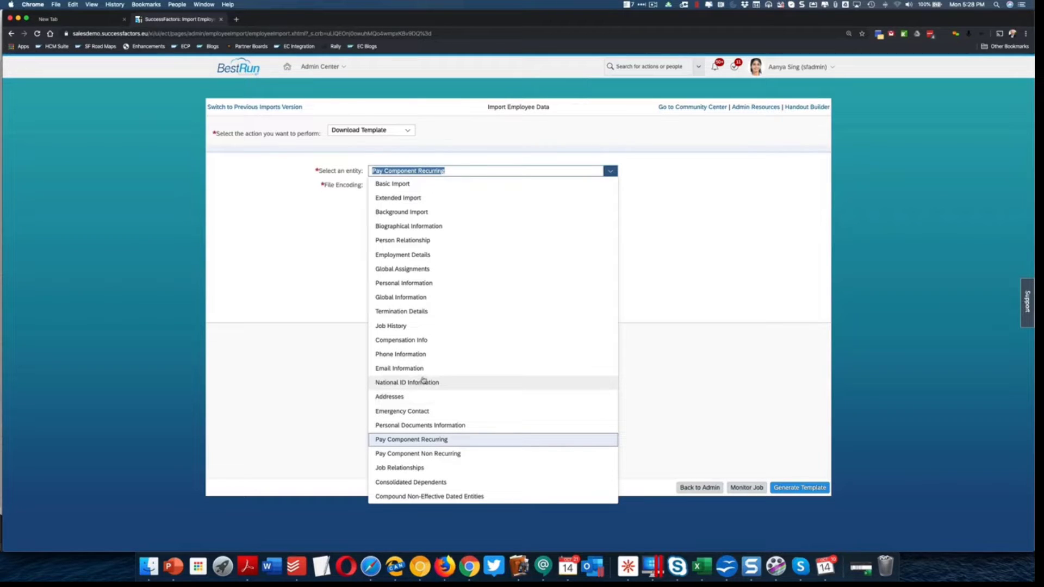
click(411, 341)
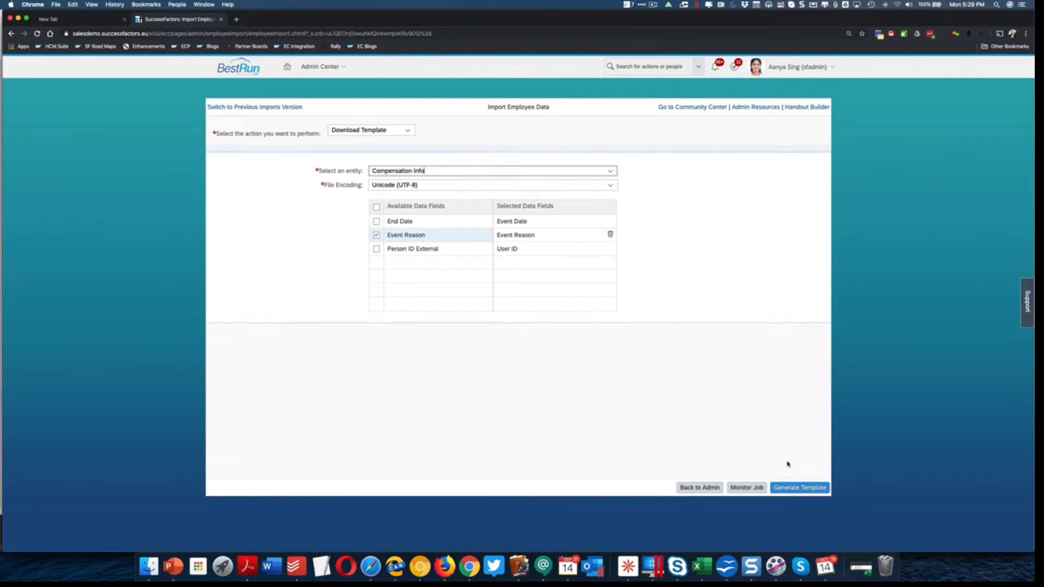
click(801, 489)
Open the downloaded compensation template in OpenOffice Calc as comma-separated Unicode (UTF-8) and place its window beside the compensation file.
click(16, 543)
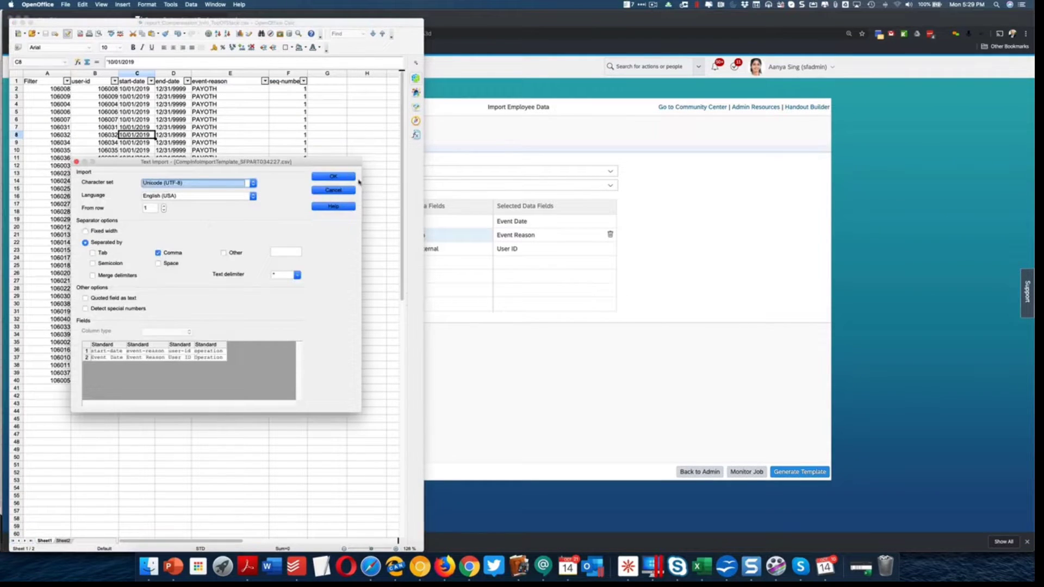
click(333, 177)
drag(302, 32, 787, 14)
Copy the start dates C2:C40 from the compensation file into the template's start-date column, starting at A3.
click(126, 152)
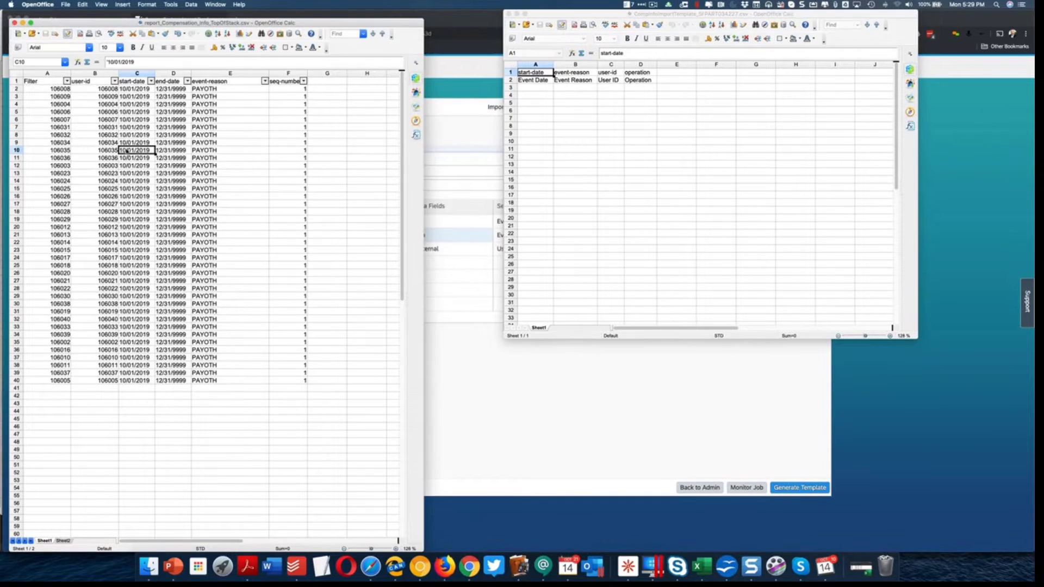
key(Up)
key(Up)
key(Up)
key(Up)
key(Up)
key(Up)
key(Up)
key(Up)
key(super+shift+Down)
key(super+c)
click(596, 95)
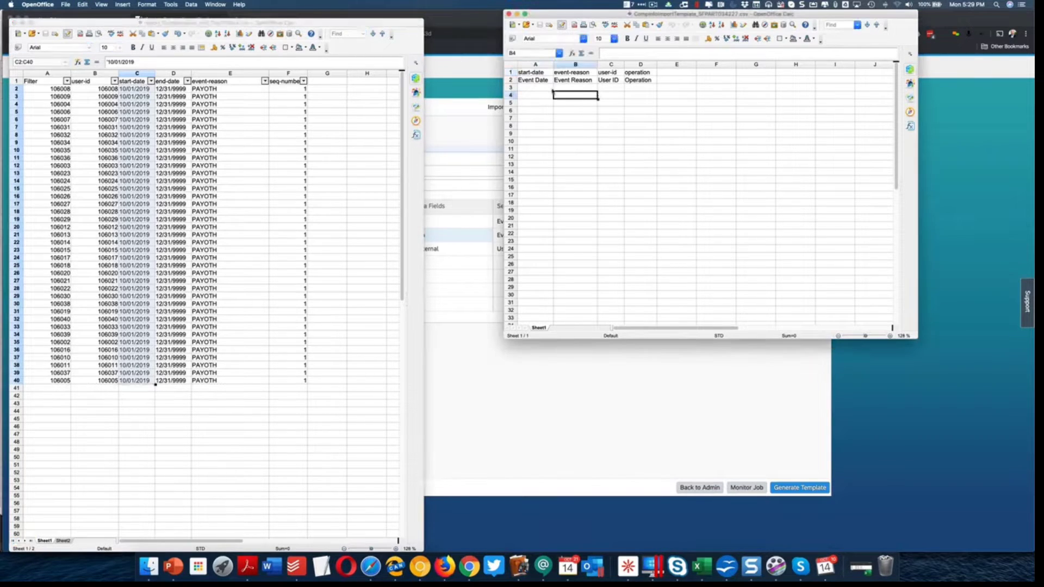
click(536, 83)
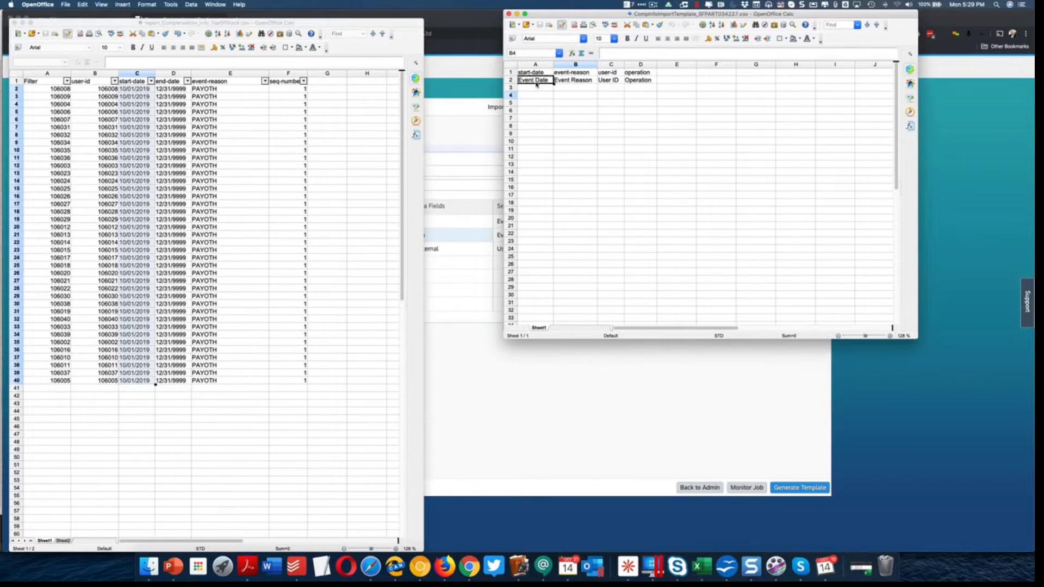
click(536, 87)
key(super+v)
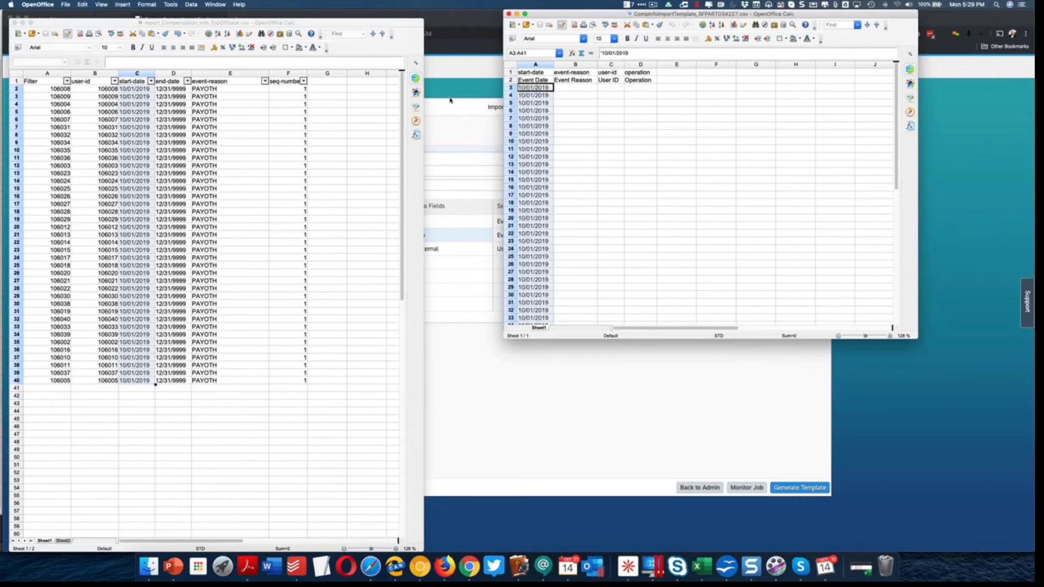
Copy the PAYOTH event reasons E2:E40 from the compensation file into the template's event-reason column, starting at B3.
click(210, 88)
key(super+shift+Down)
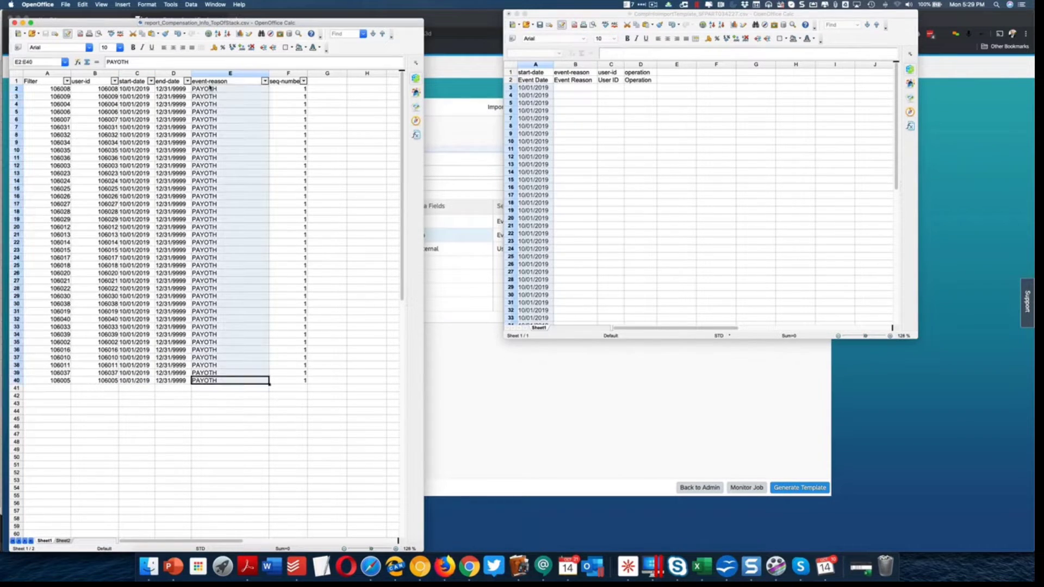
click(566, 91)
key(super+v)
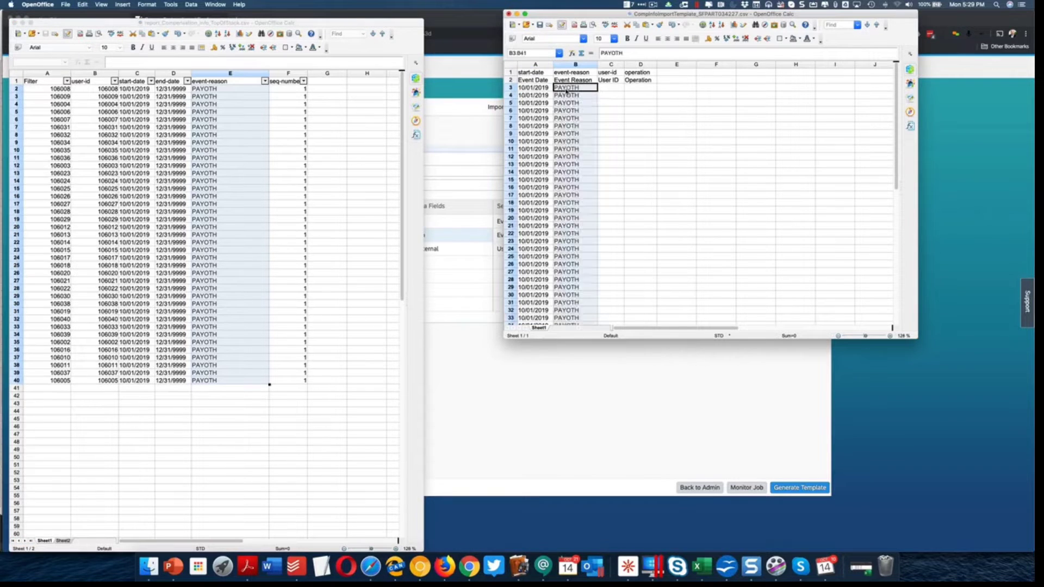
Copy the user IDs B2:B40 from the compensation file into the template's user-id column, starting at C3.
click(83, 91)
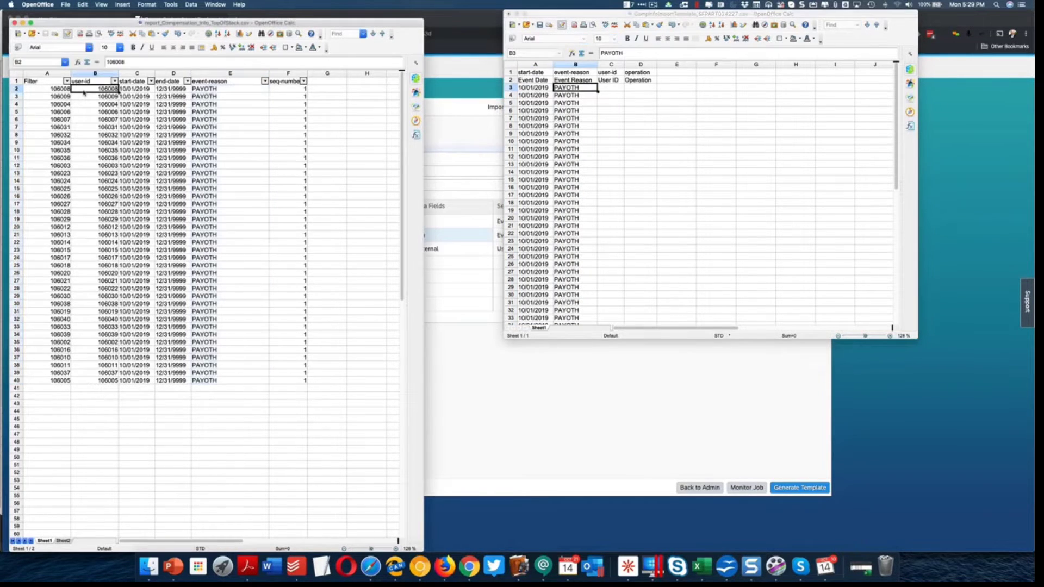
key(super+shift+Down)
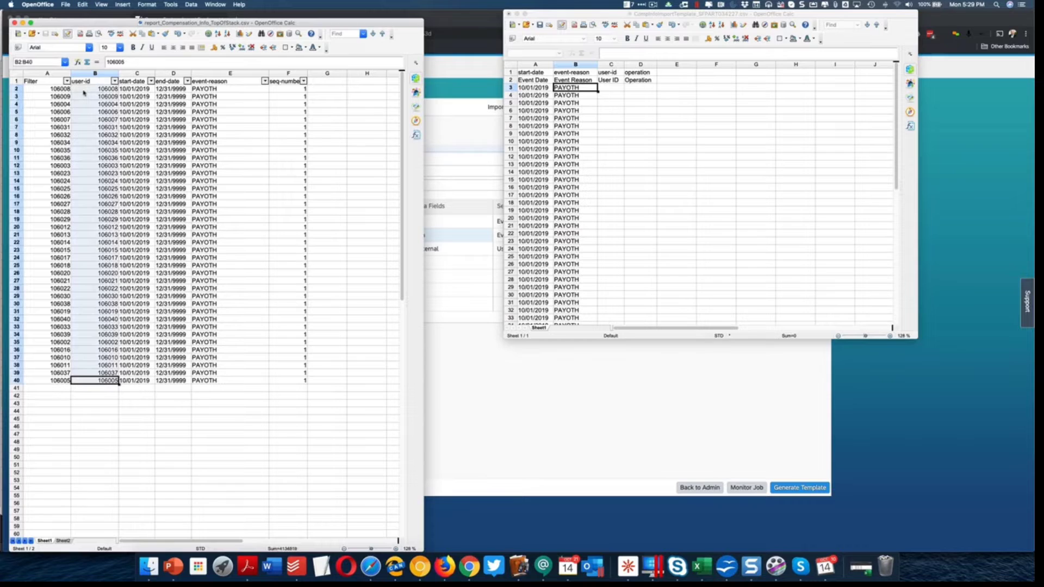
click(623, 89)
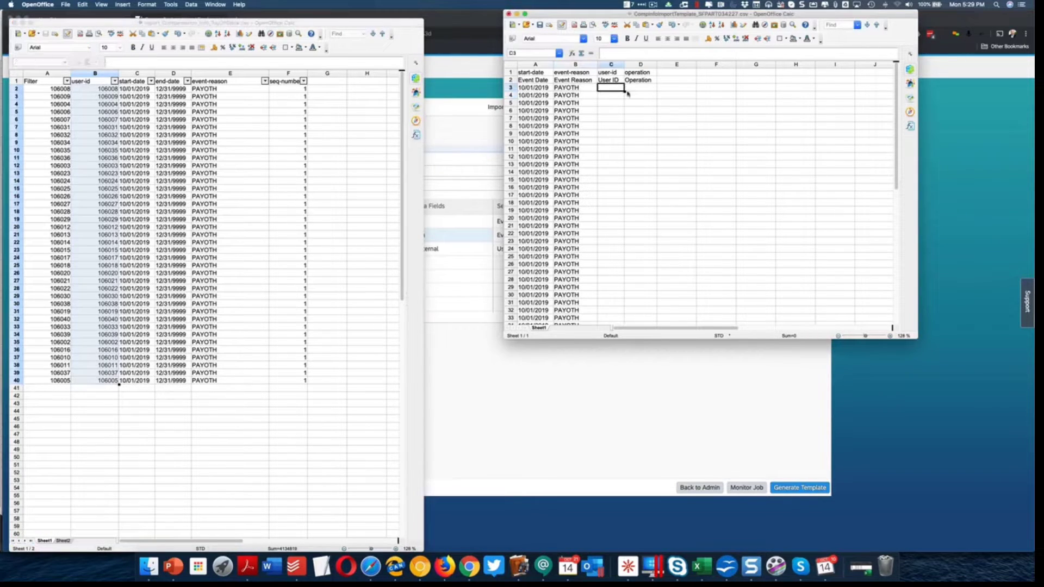
key(super+v)
click(627, 90)
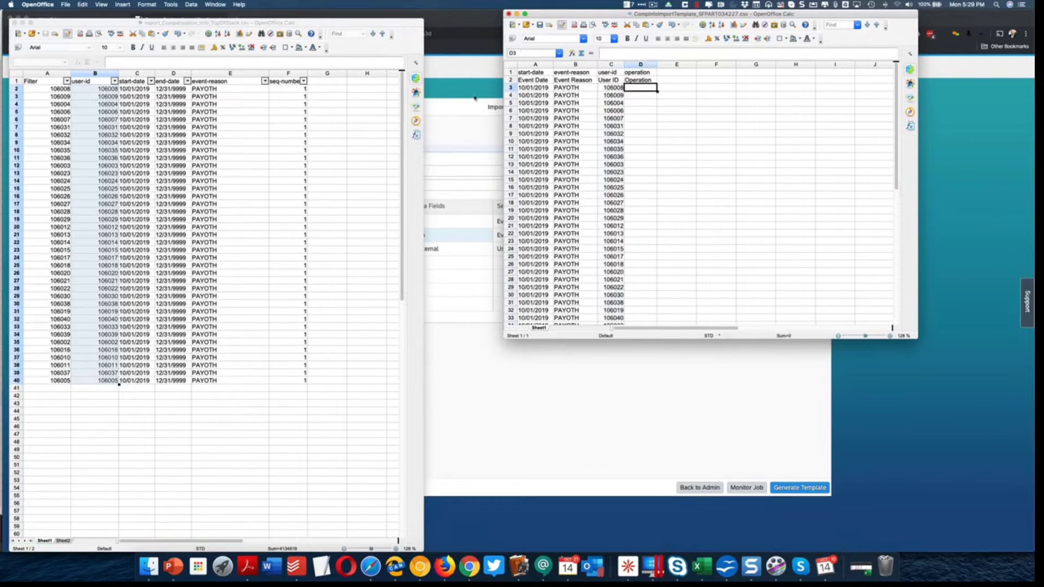
key(Left)
key(Left)
key(Left)
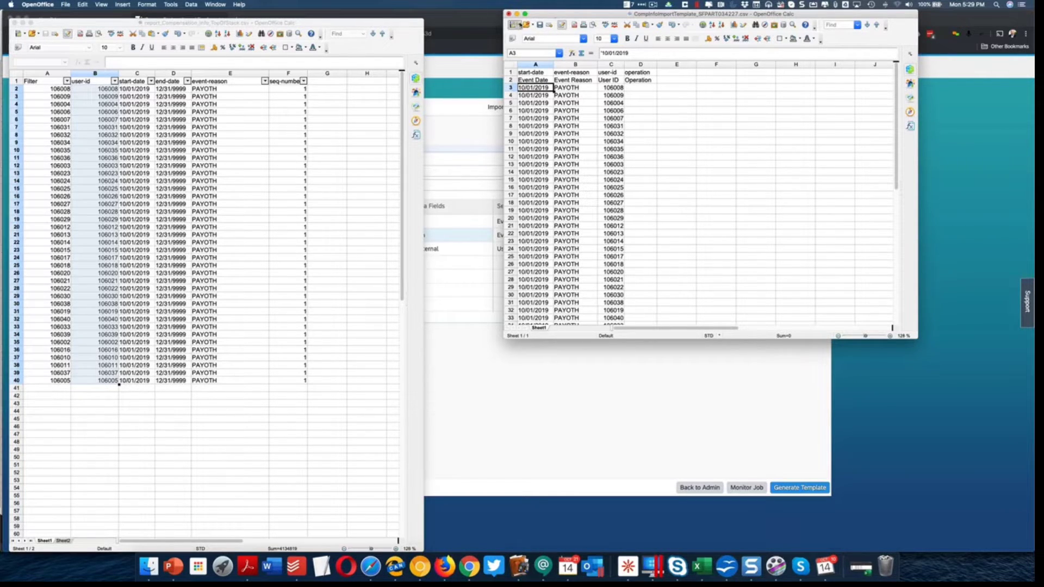
Save the filled template in Downloads as MEAL_AUD_COMP.csv and move its window up against the compensation file.
click(73, 5)
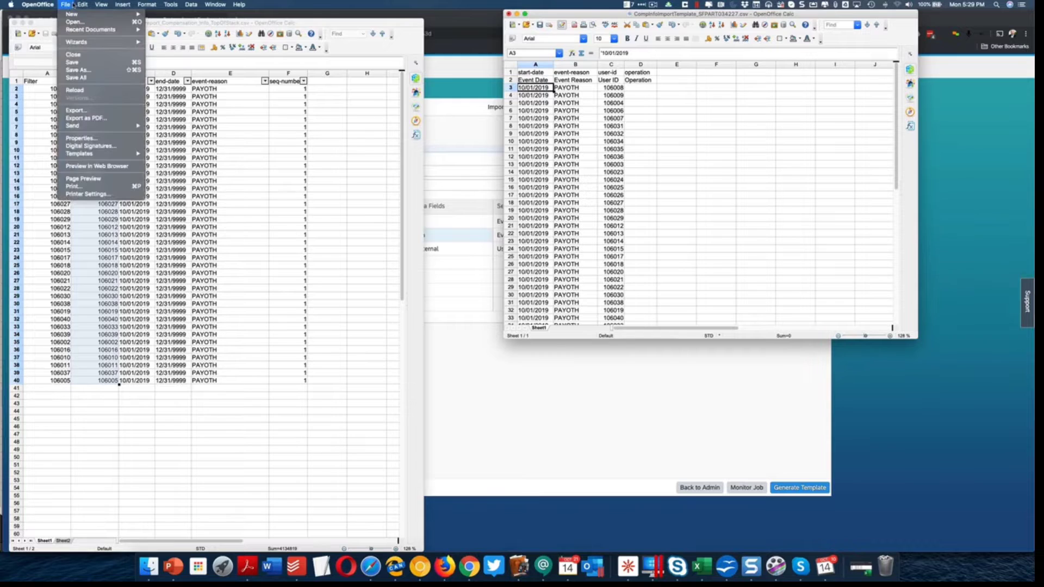
click(77, 71)
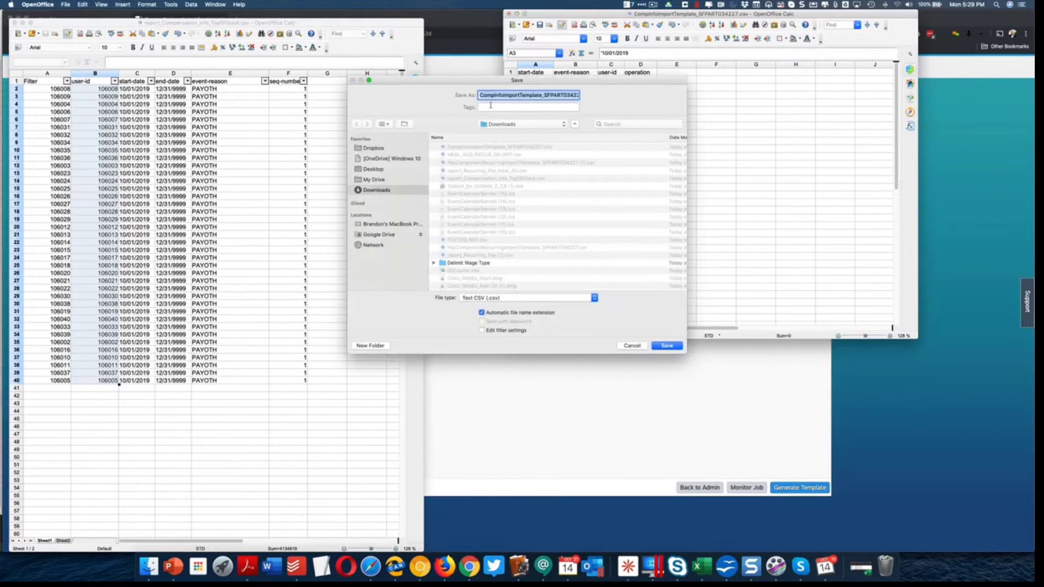
key(BackSpace)
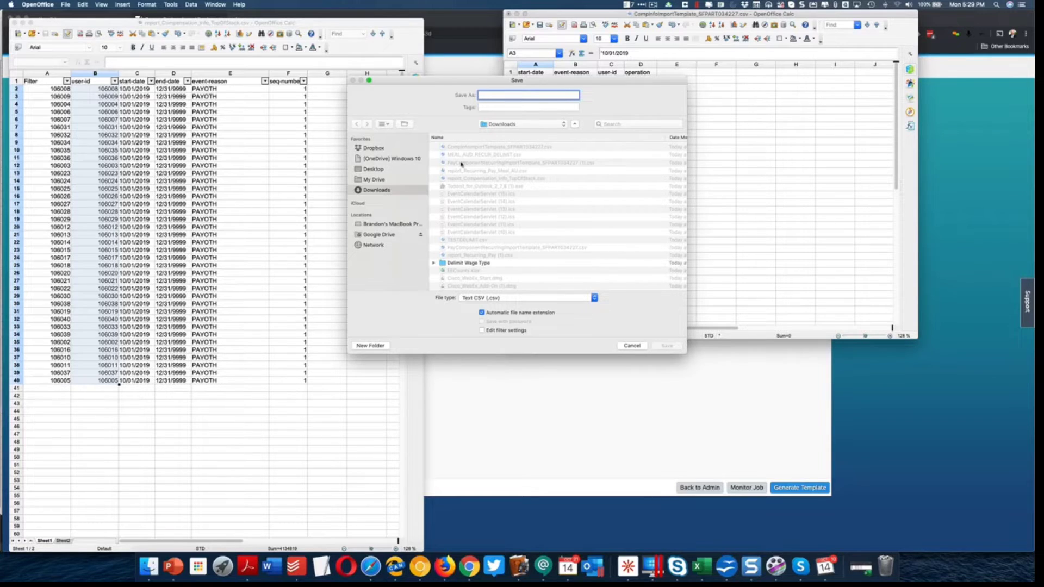
click(462, 156)
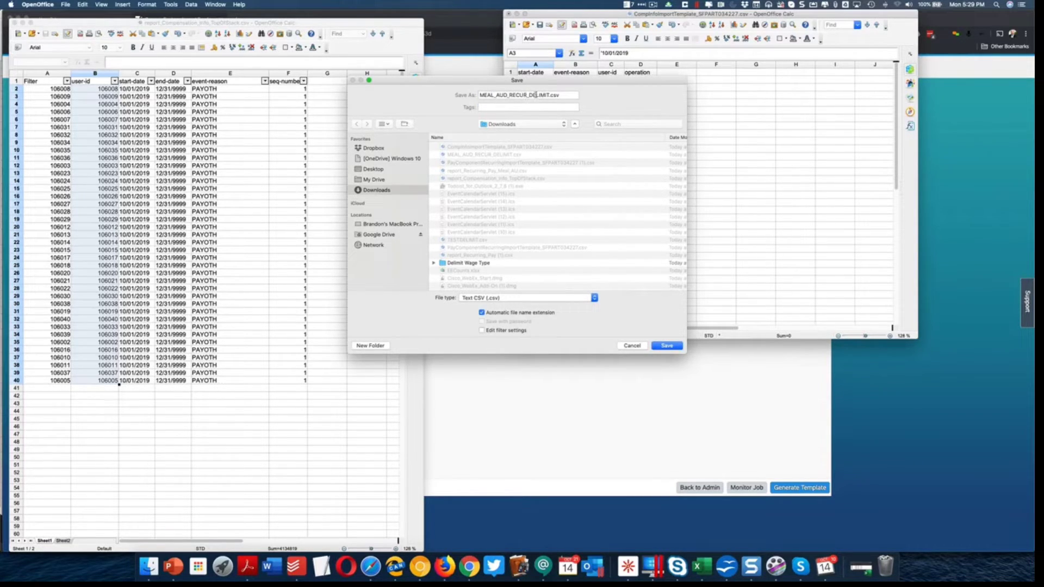
drag(549, 94, 510, 96)
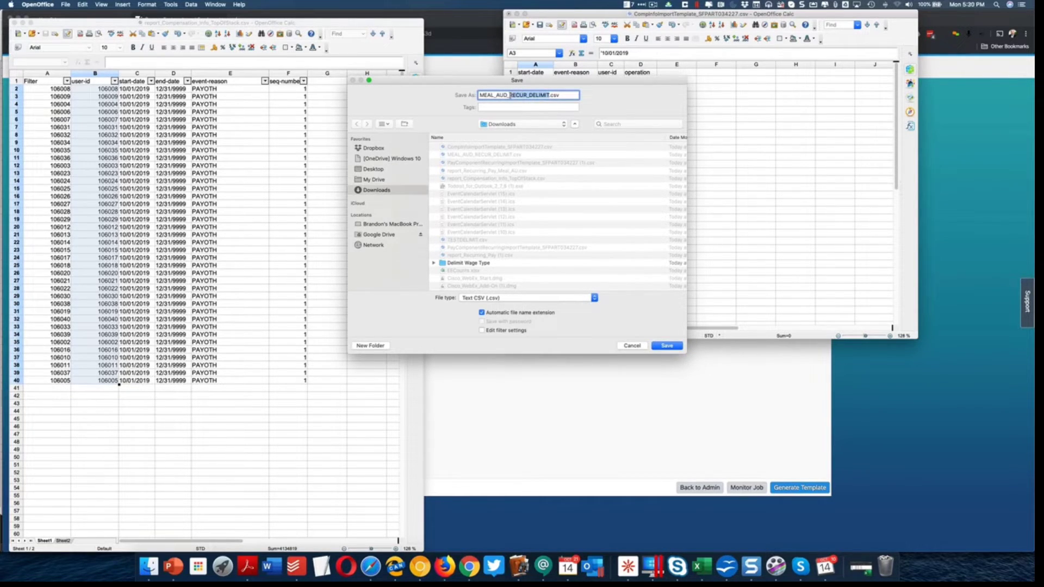
text(COMB)
key(Return)
click(609, 134)
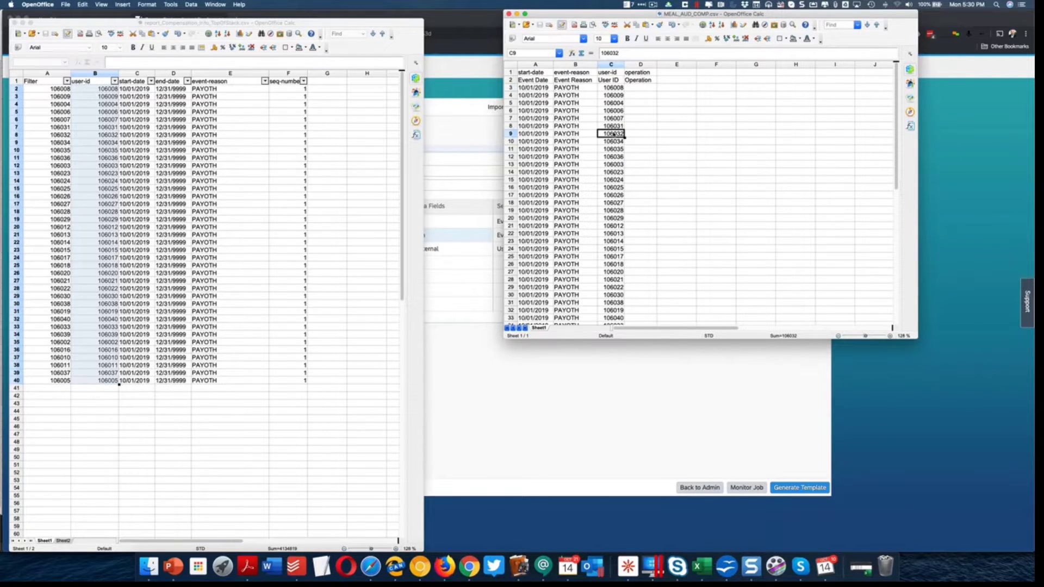
click(573, 118)
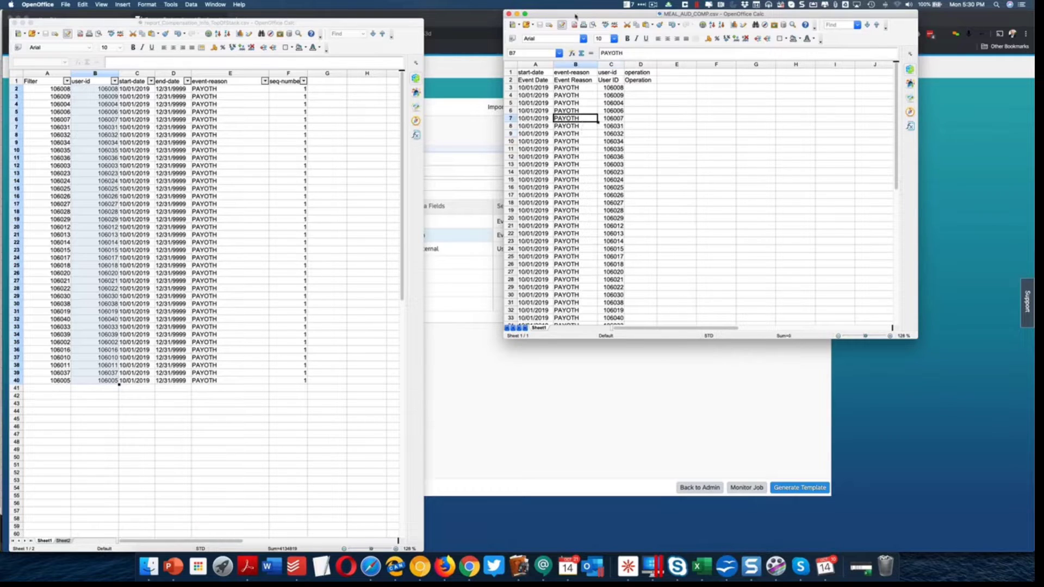
drag(576, 20, 497, 21)
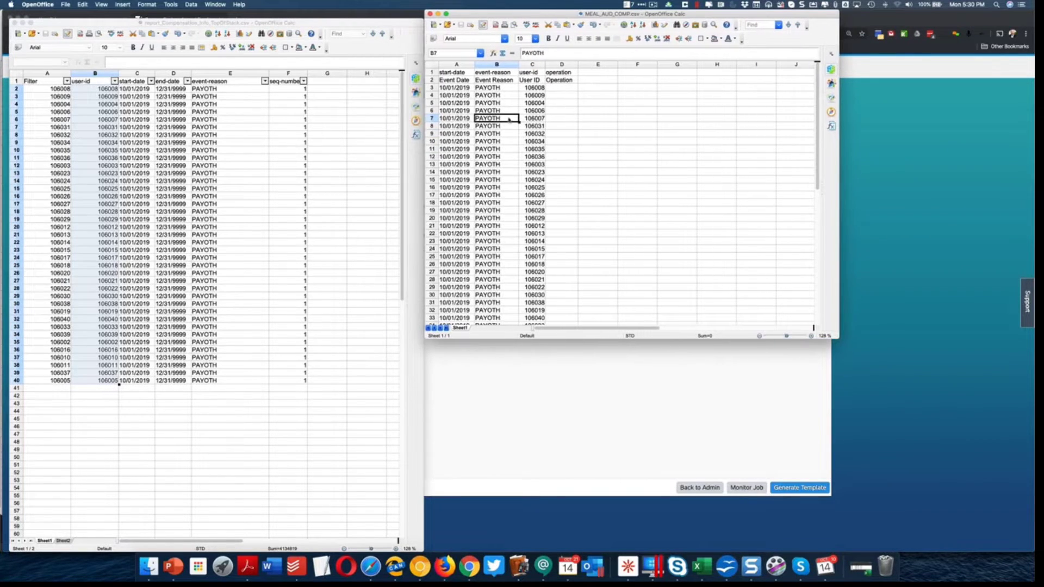
Copy the first user ID from C3 of MEAL_AUD_COMP.csv, switch to SuccessFactors in Chrome, search for it and open the matching employee's profile.
click(537, 382)
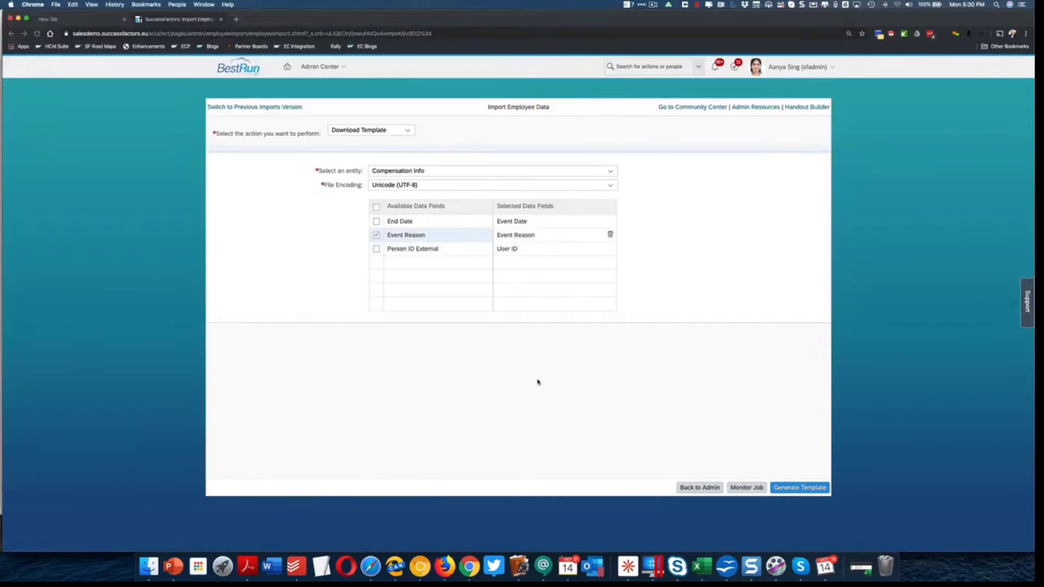
key(super+Tab)
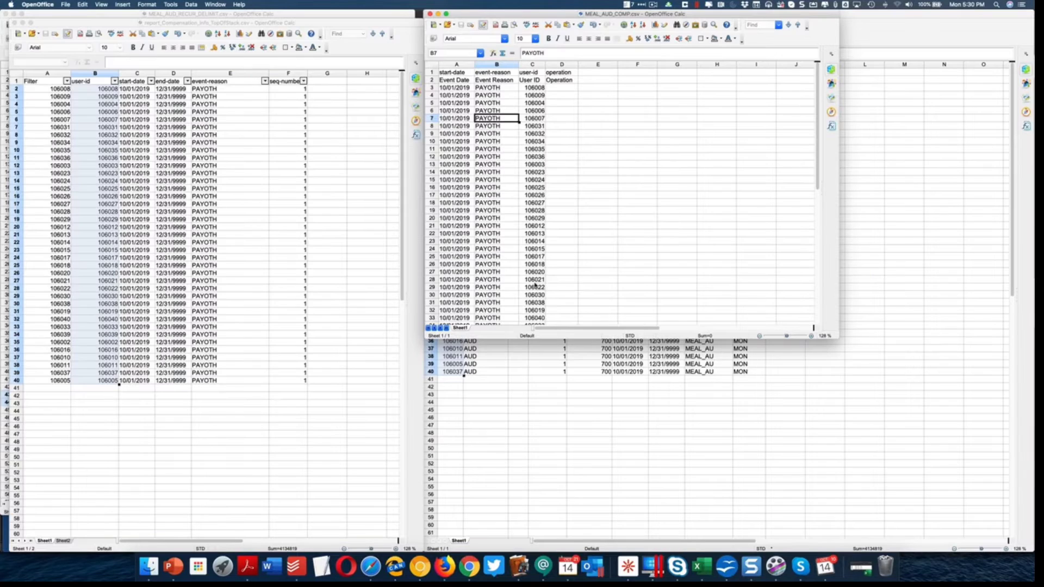
click(533, 88)
double_click(551, 53)
key(super+c)
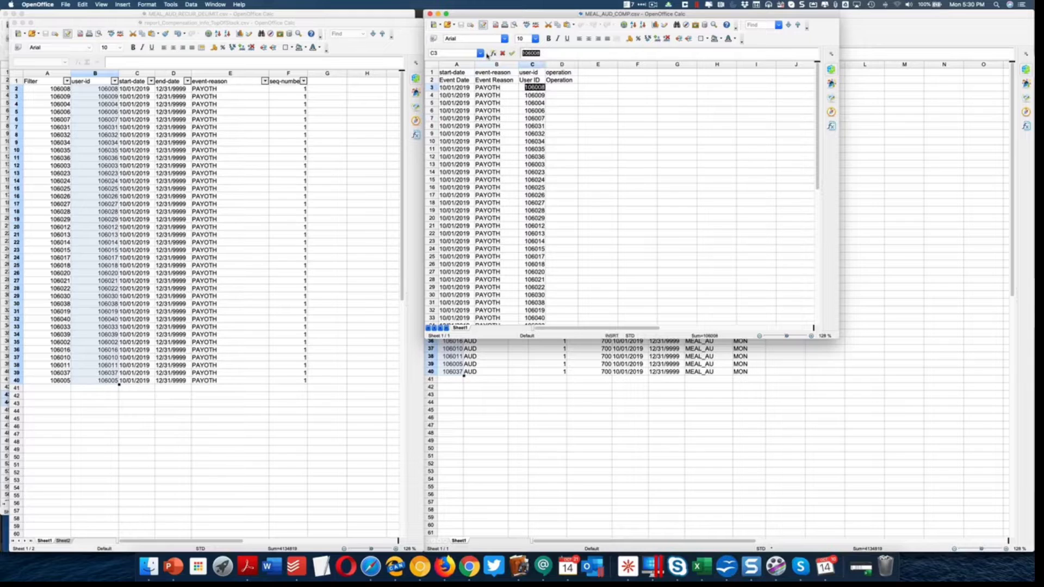
key(super+Tab)
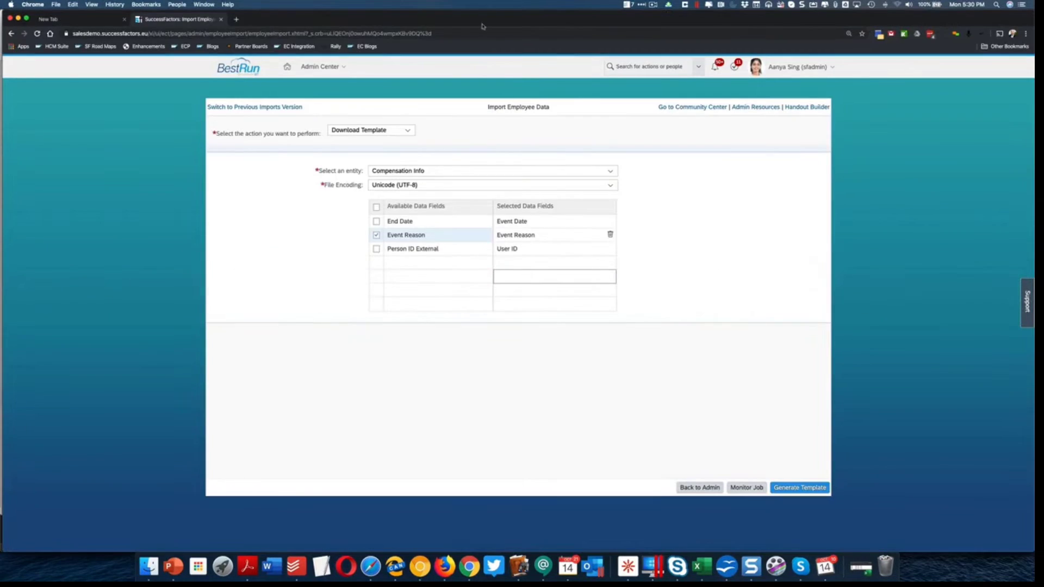
click(648, 68)
key(super+v)
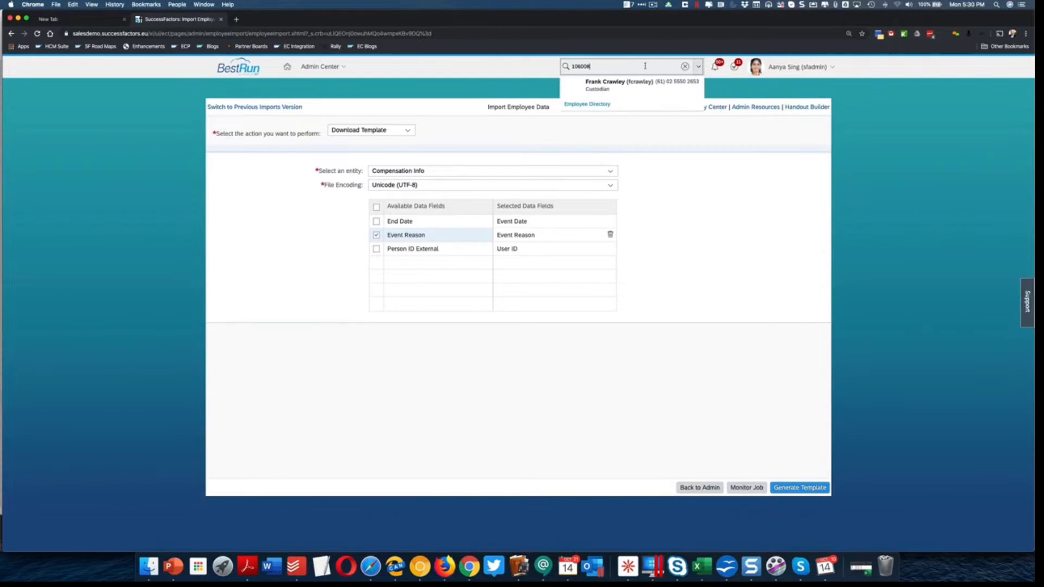
click(610, 83)
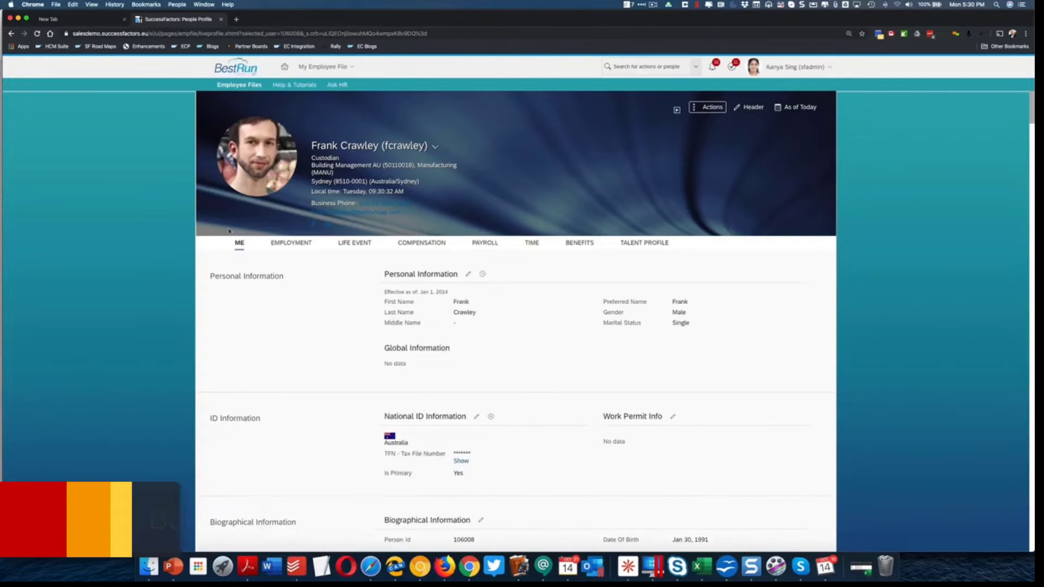
Look through the employee's Employment information and examine the pay components and recurring payments under Compensation.
scroll(167, 319, down, 2)
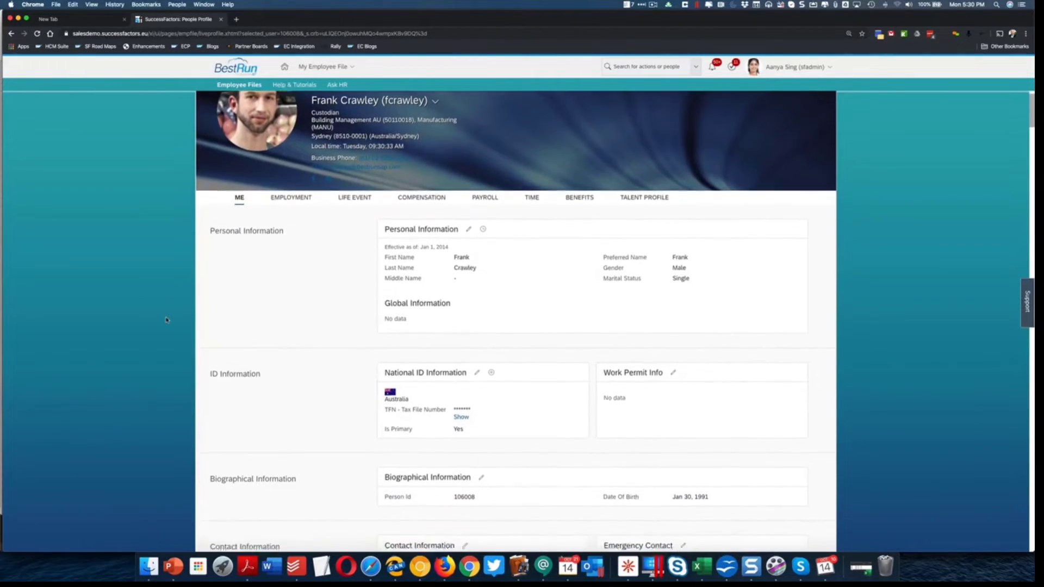
click(280, 196)
scroll(218, 256, down, 6)
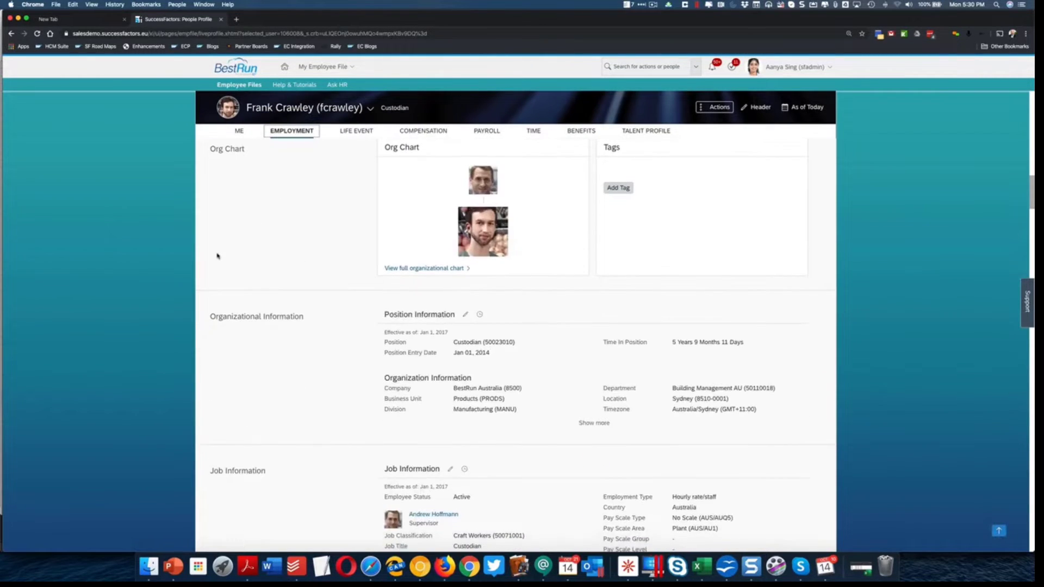
scroll(217, 255, down, 7)
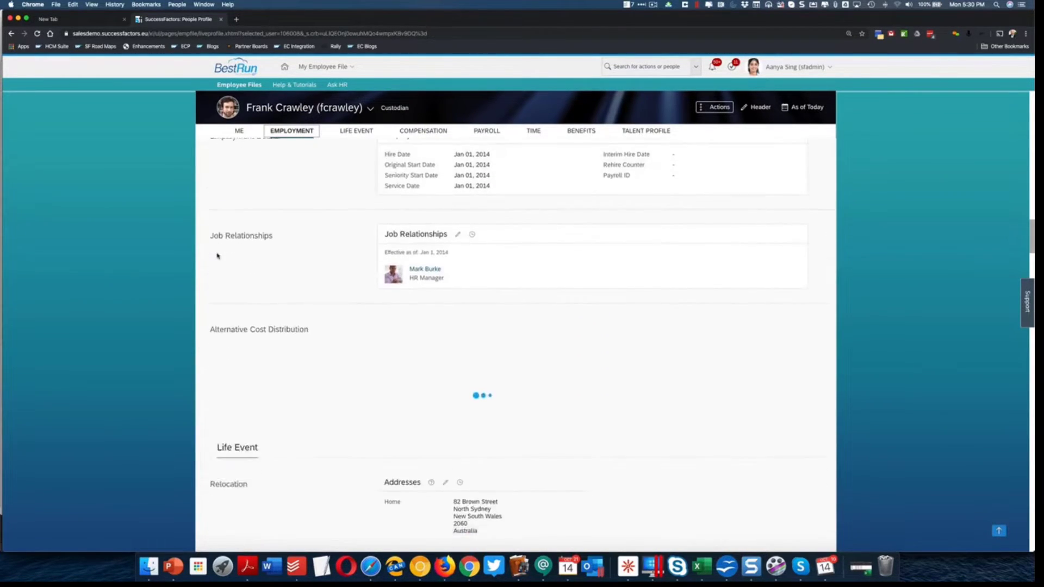
scroll(217, 256, up, 2)
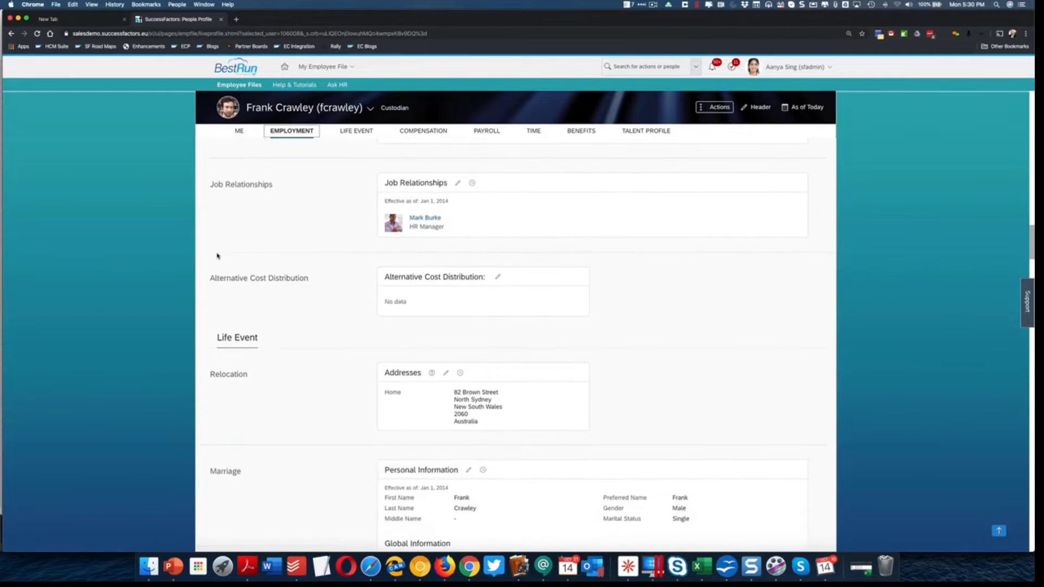
click(408, 130)
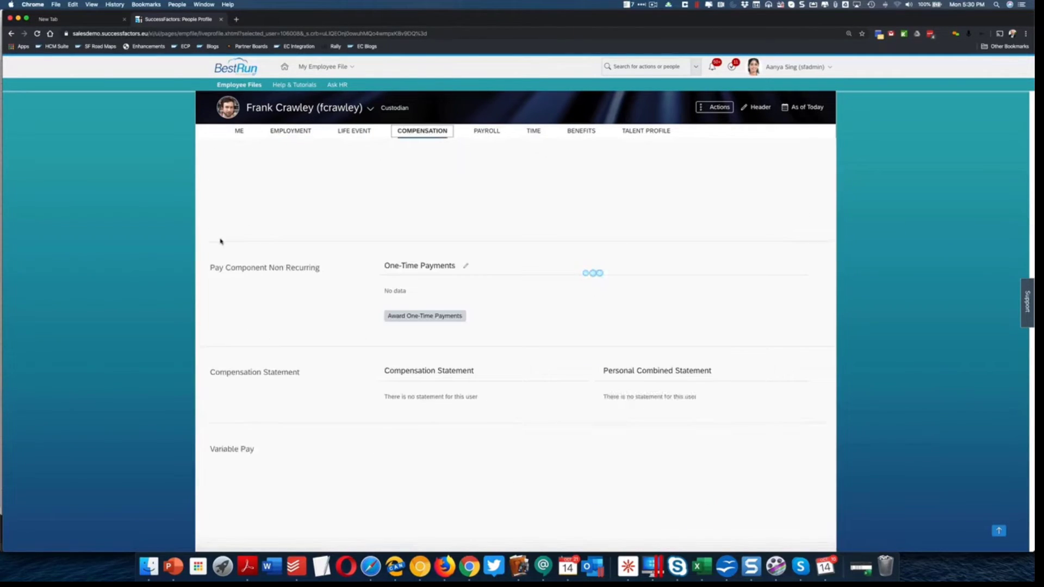
scroll(221, 240, down, 2)
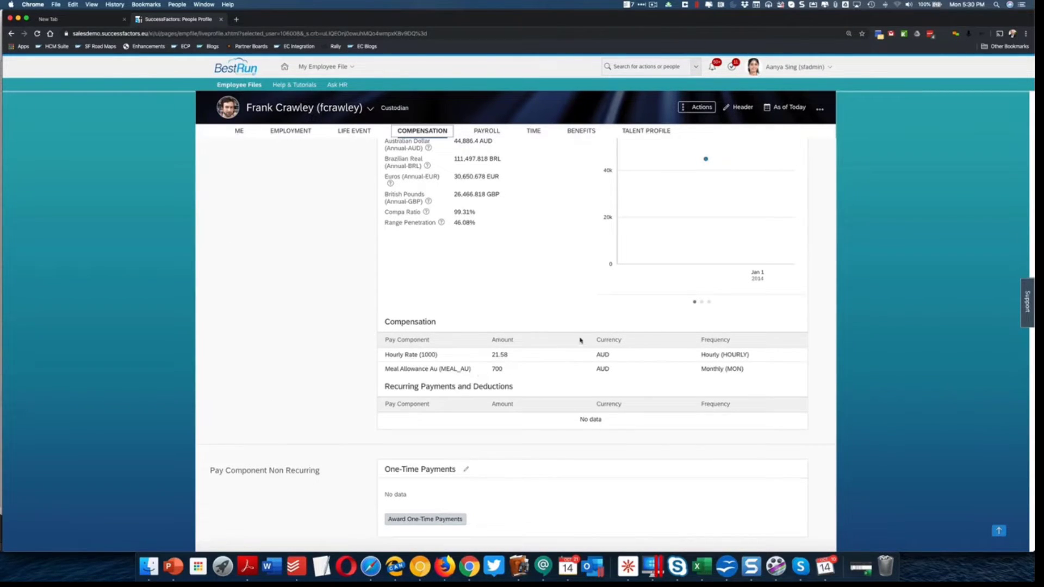
Examine the Compensation Information change history, including the MEAL_AU pay component, and close it.
scroll(580, 341, up, 5)
click(504, 221)
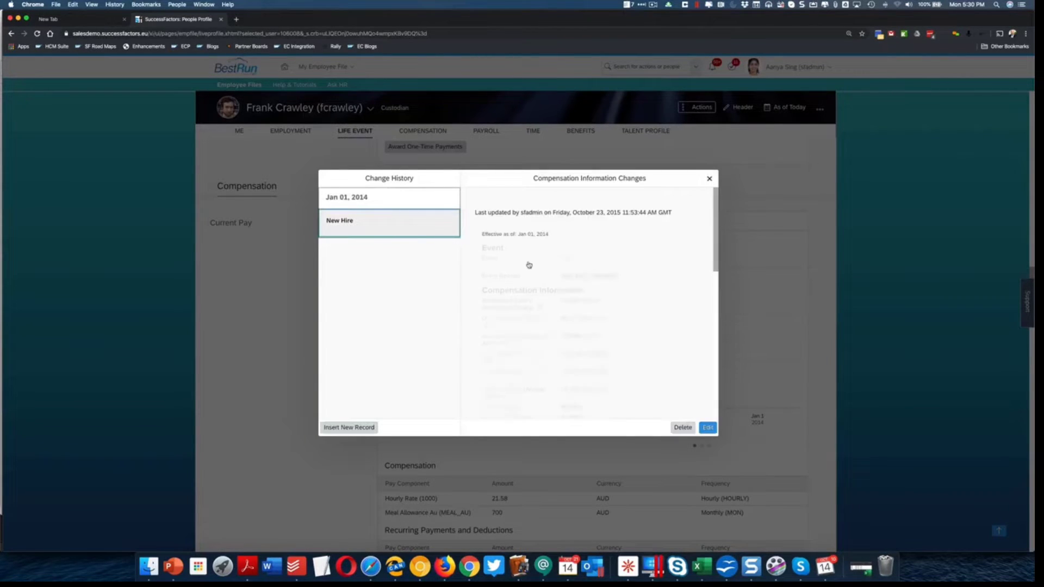
scroll(542, 290, down, 15)
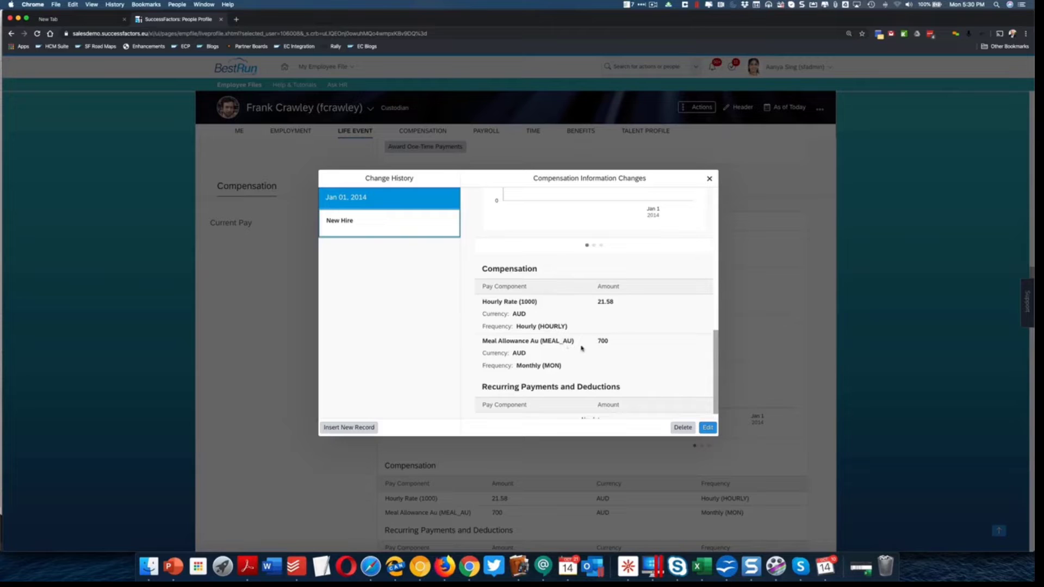
click(708, 180)
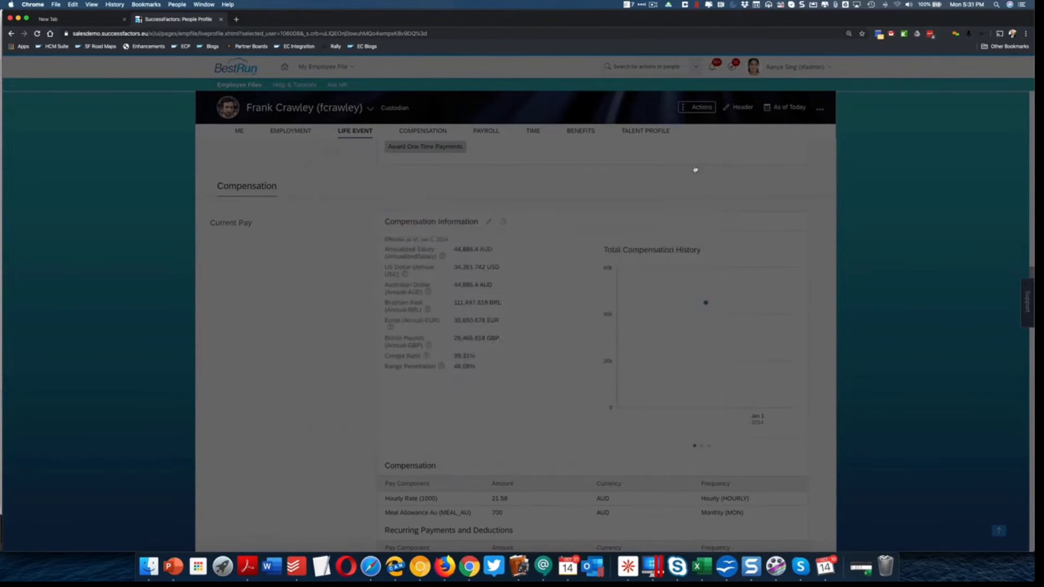
Search for "import employee data" and open the Import Employee Data page.
click(640, 68)
text(import employe)
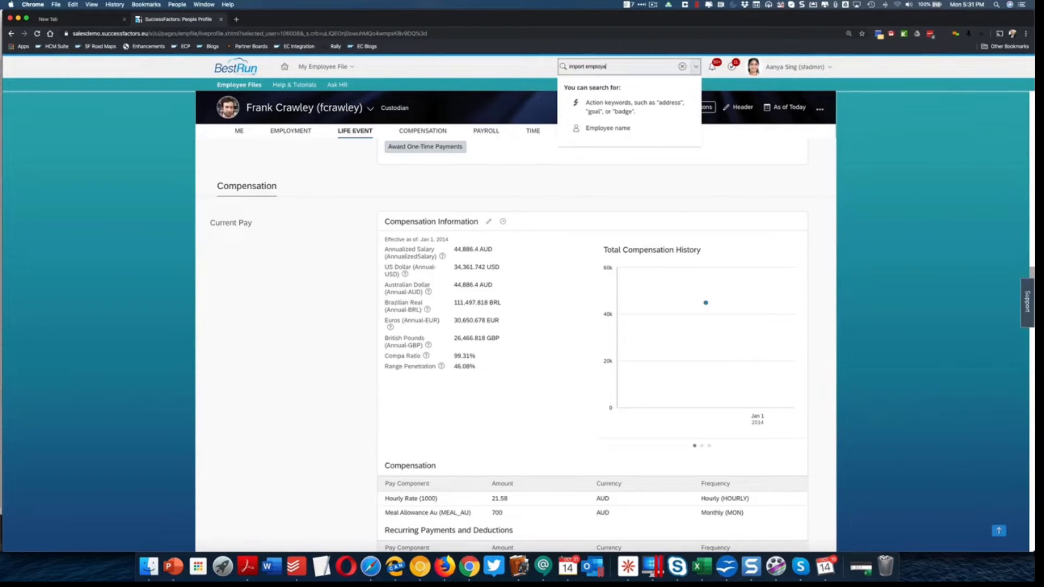
text(e ddata)
key(BackSpace)
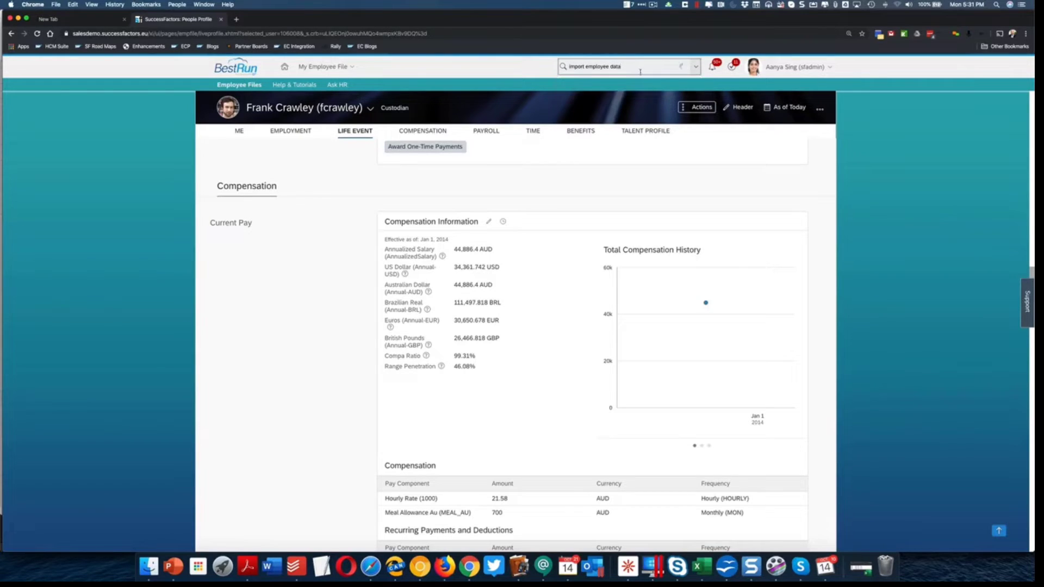
key(Return)
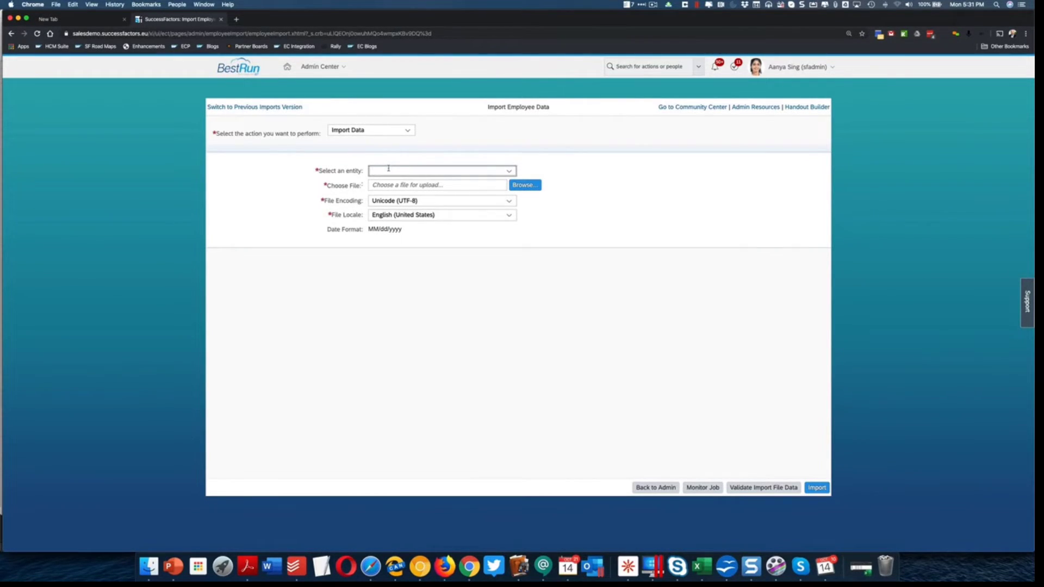
For the Import Data action, select the Compensation Info entity and choose MEAL_AUD_COMP.csv from Downloads as the upload file.
text(C)
key(Return)
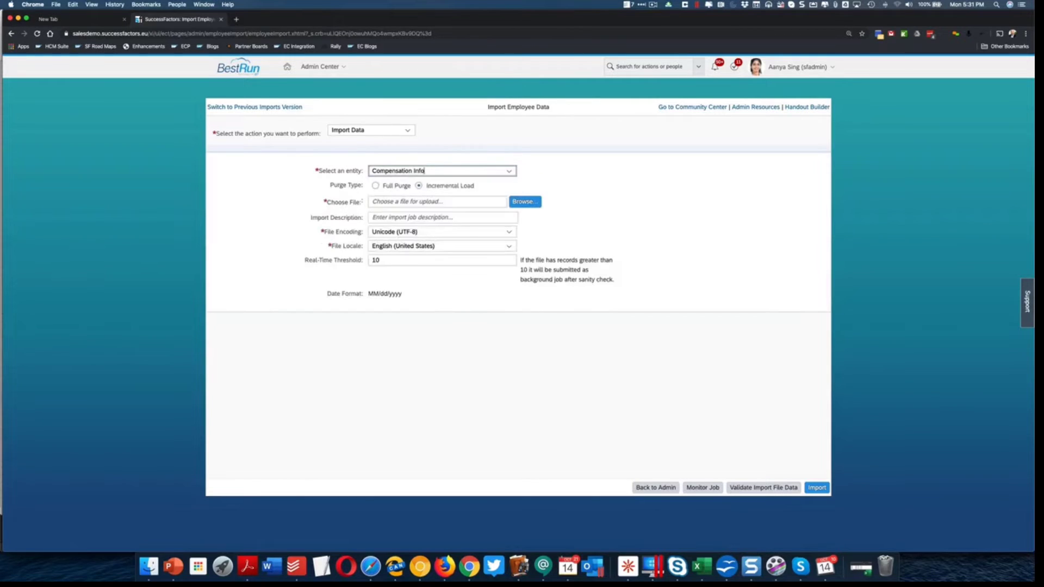
click(540, 205)
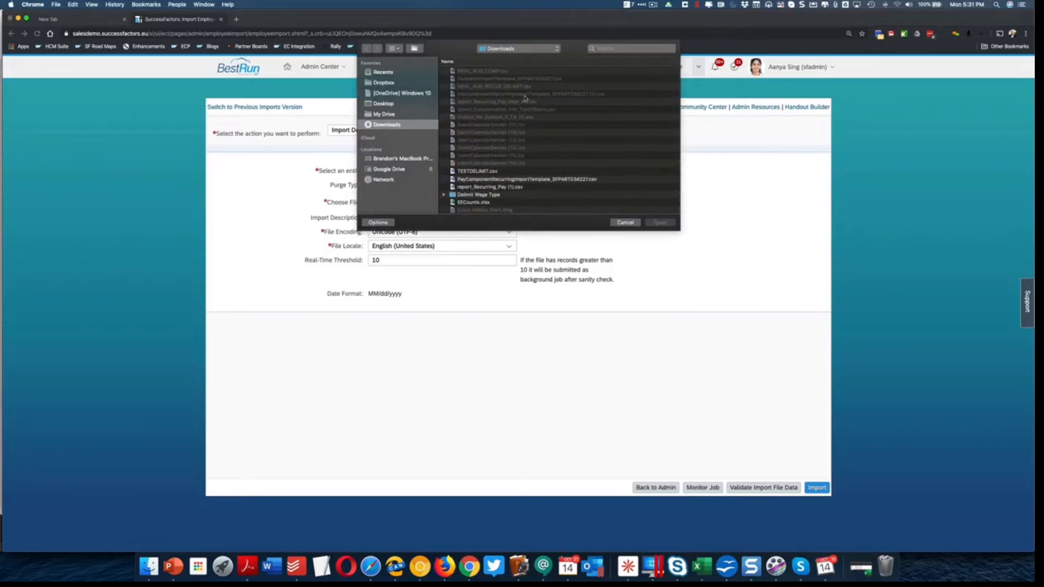
click(484, 72)
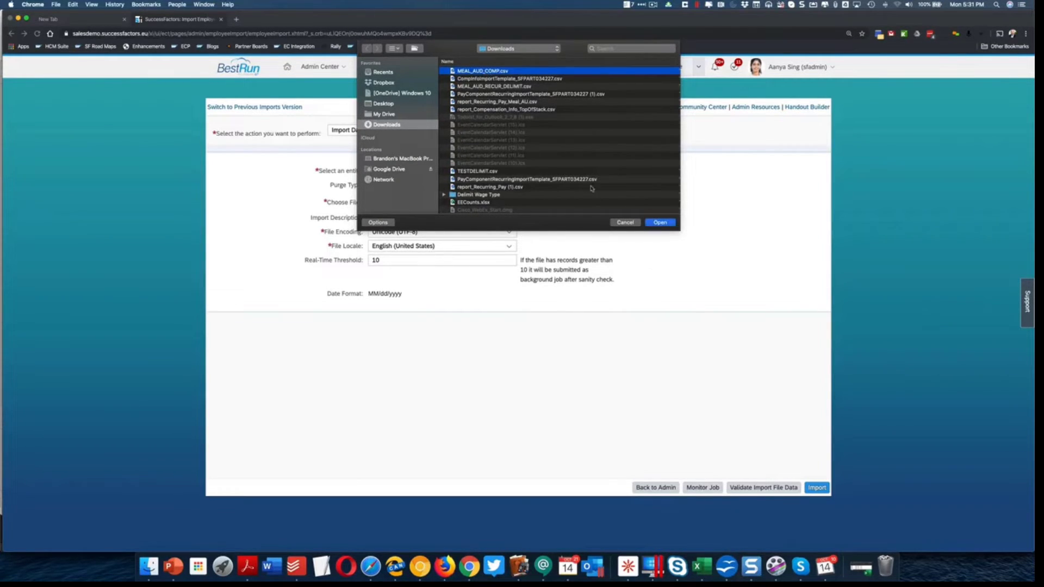
click(661, 224)
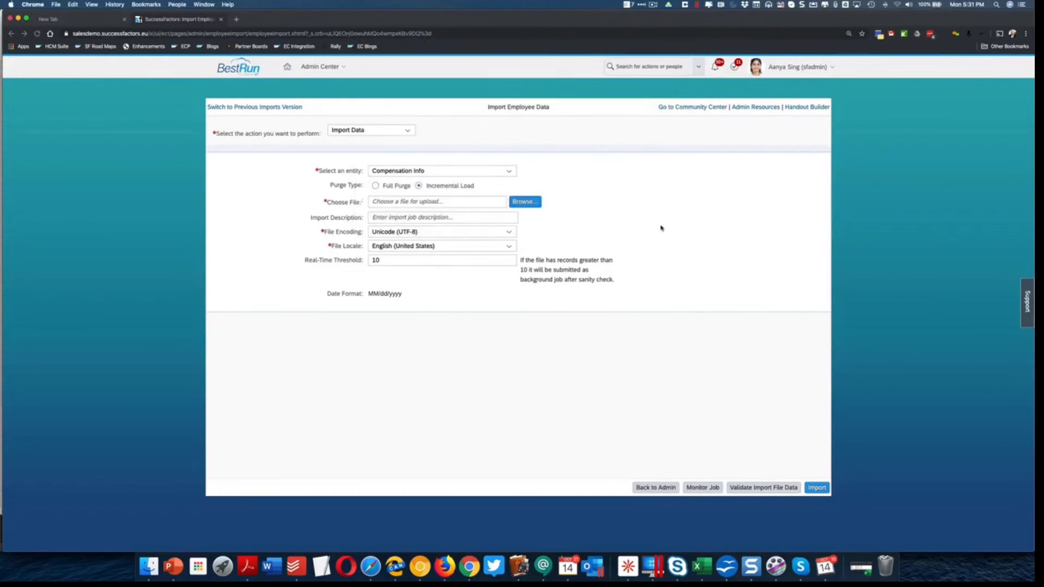
Submit the Compensation Info import file for validation and check its job details on the Monitor Jobs page.
click(763, 488)
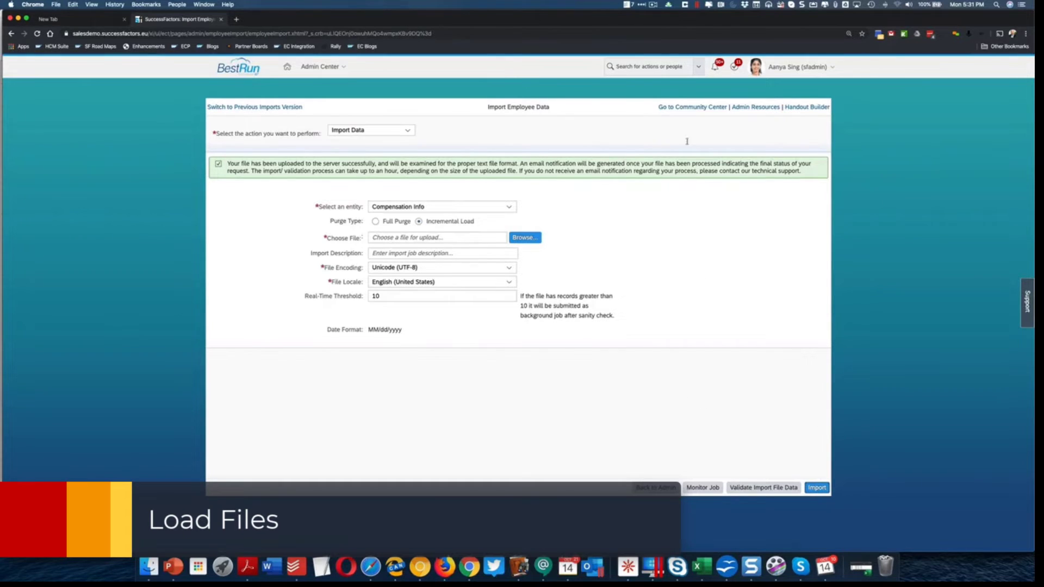
click(644, 66)
text(mo)
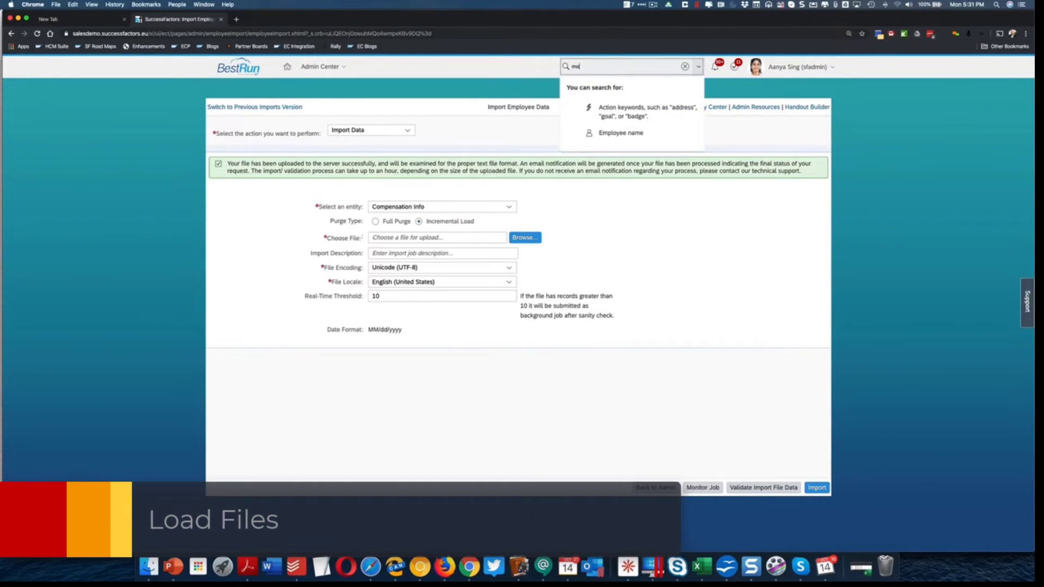
text(niot)
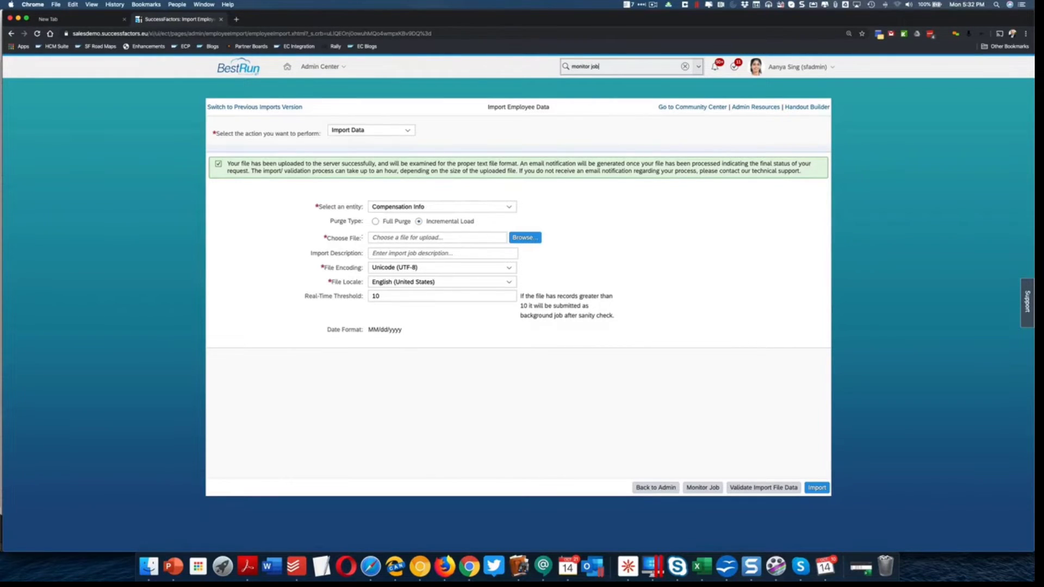
click(614, 84)
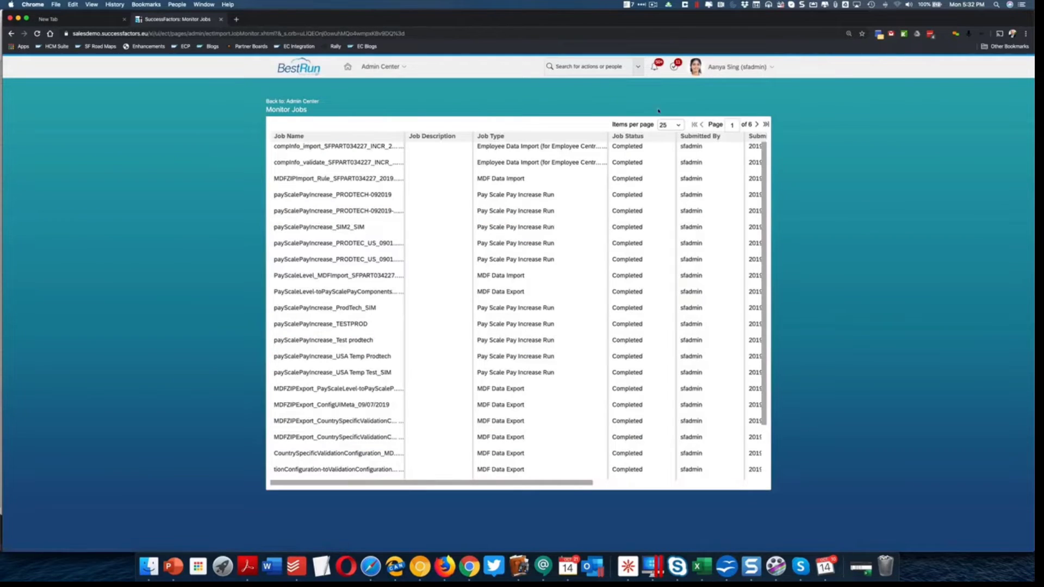
scroll(688, 152, right, 5)
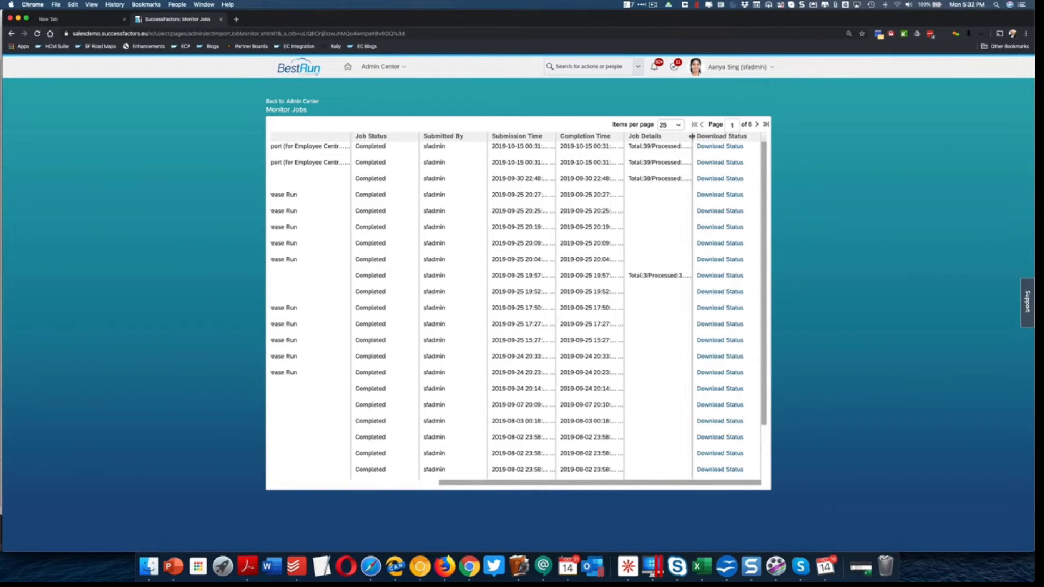
drag(693, 138, 763, 138)
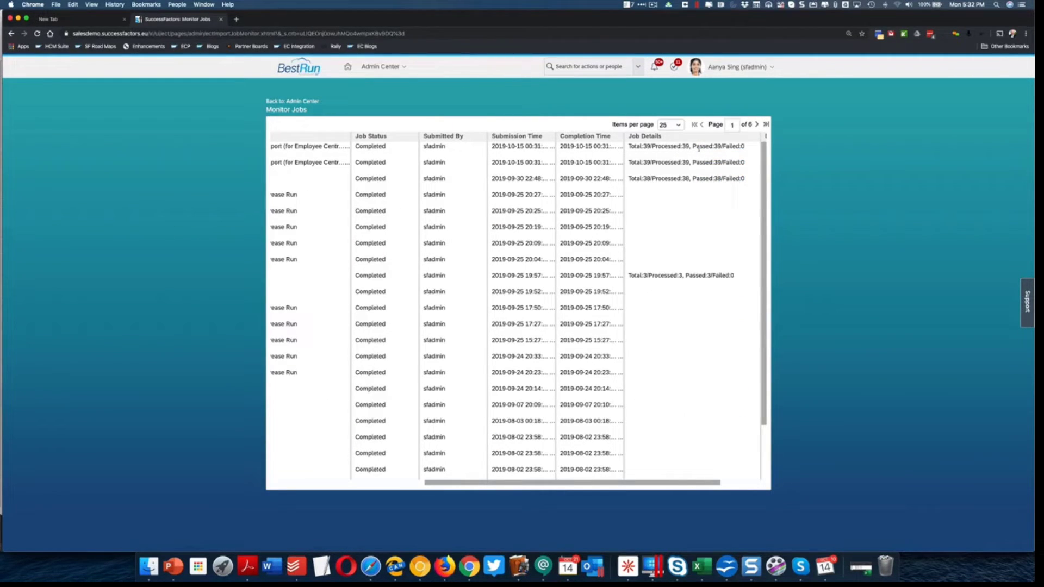
Search for "import employee data", reopen the Import Employee Data page and select the Pay Component Recurring entity.
click(598, 66)
text(import employee data)
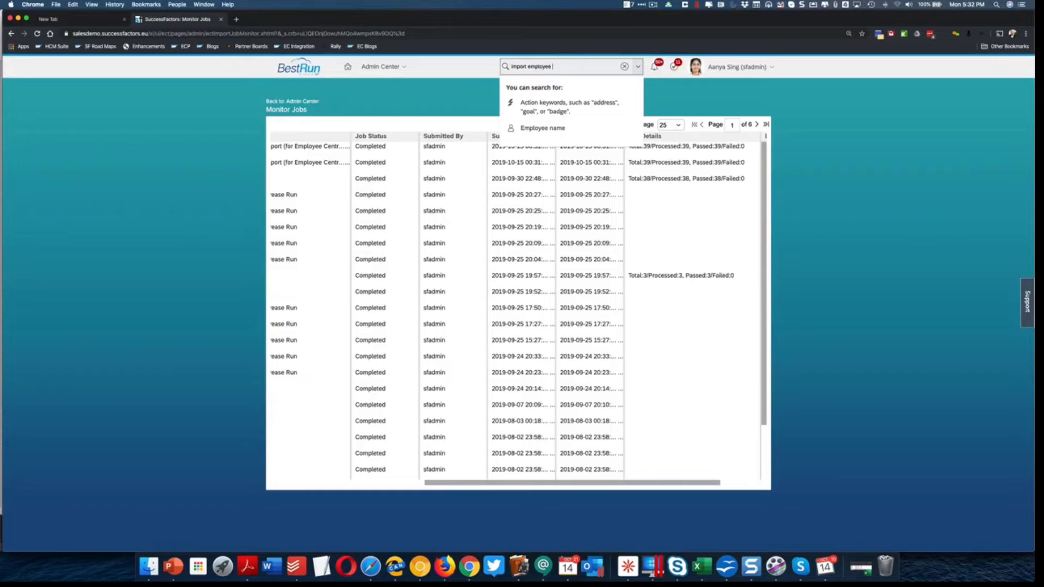
click(552, 85)
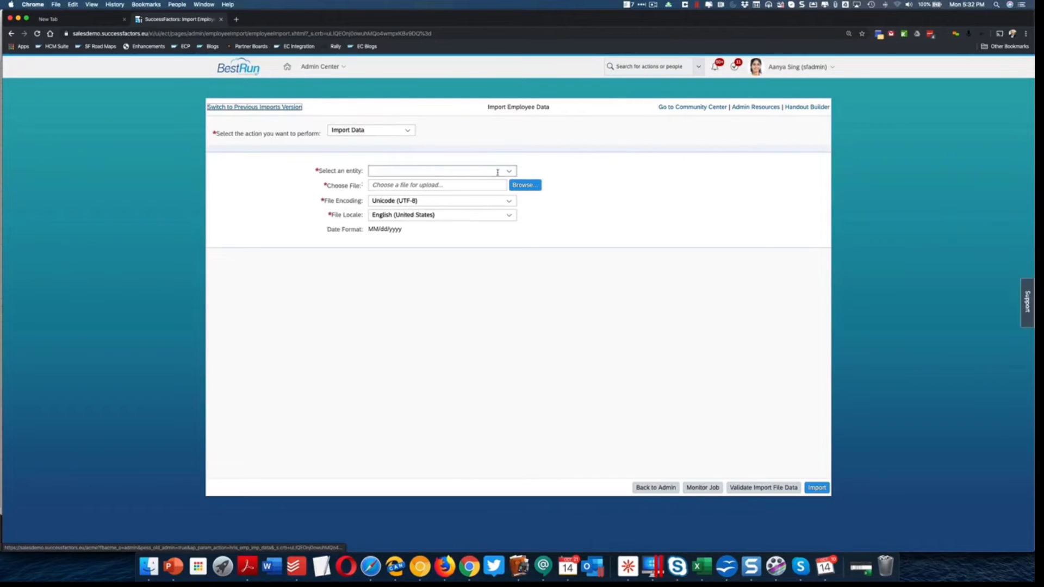
click(509, 171)
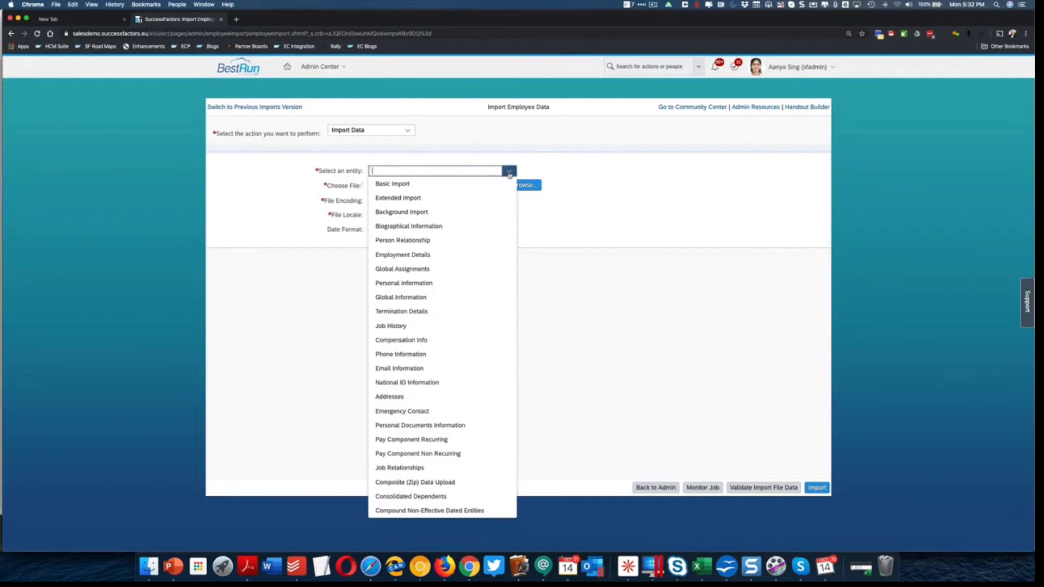
text(pay)
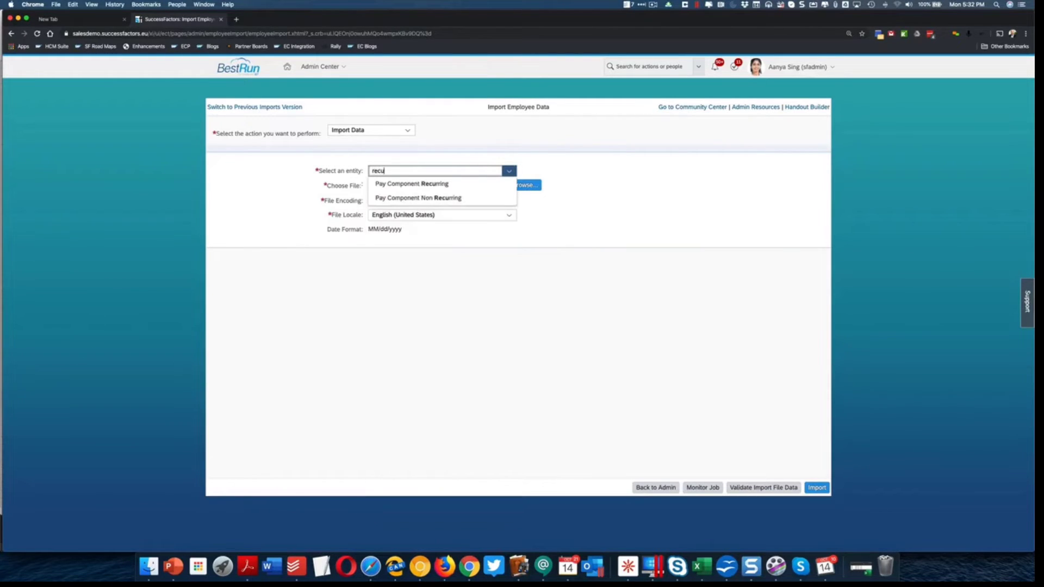
key(Down)
key(Return)
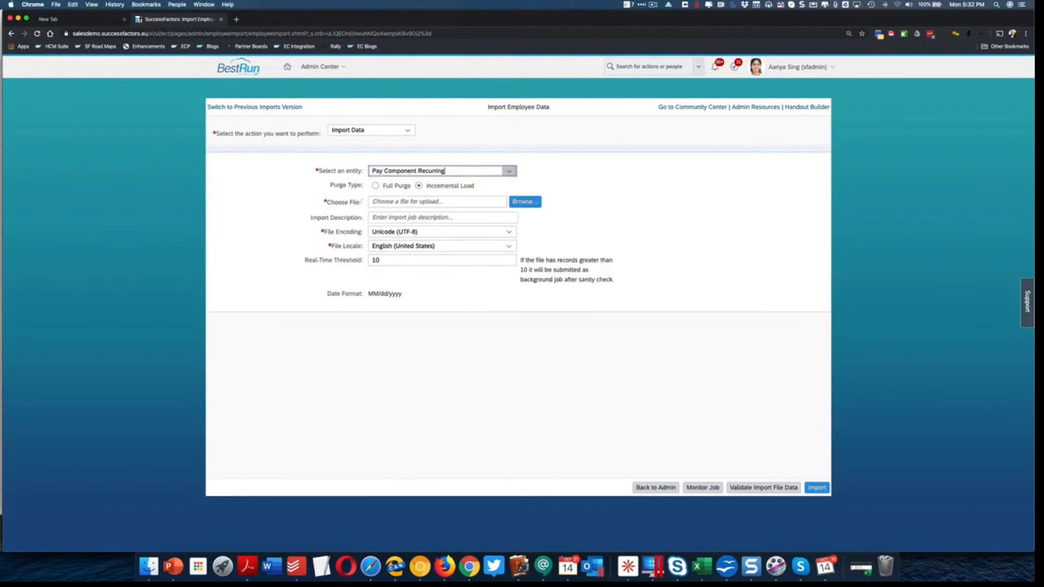
Try to validate MEAL_AUD_RECUR_DELIMIT.csv from Downloads as the Pay Component Recurring import file.
click(528, 202)
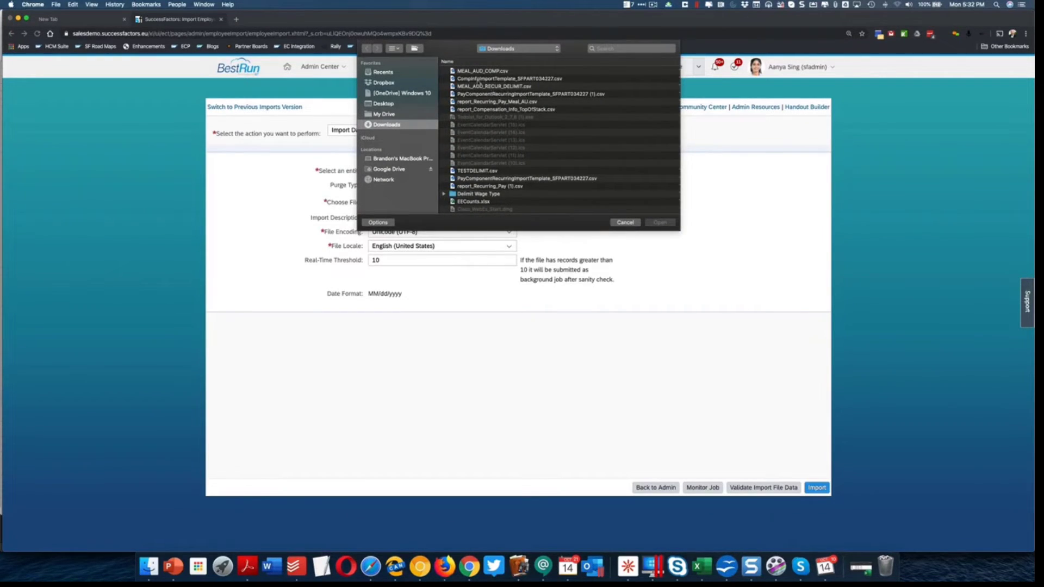
click(481, 87)
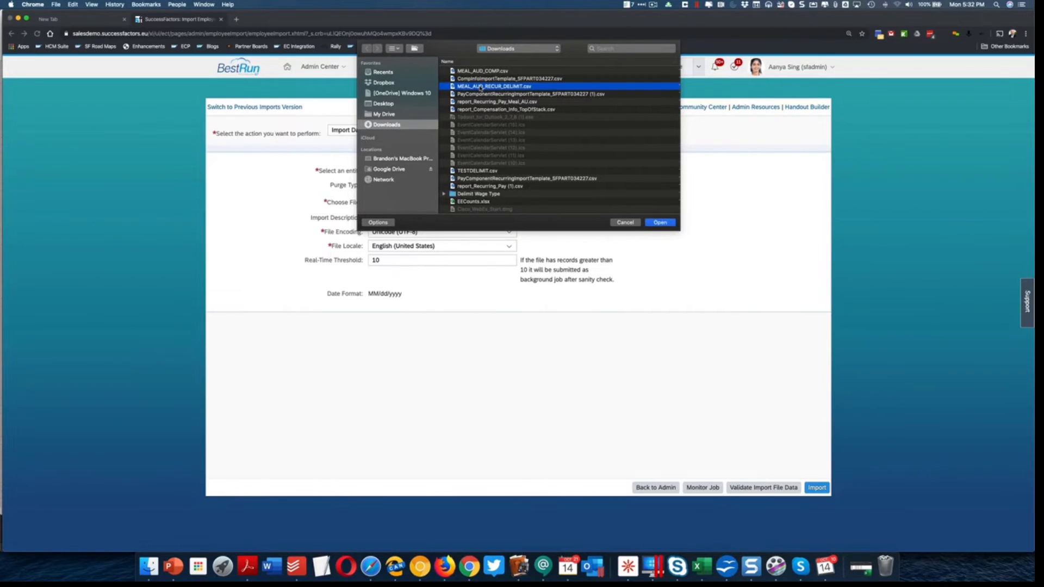
double_click(480, 87)
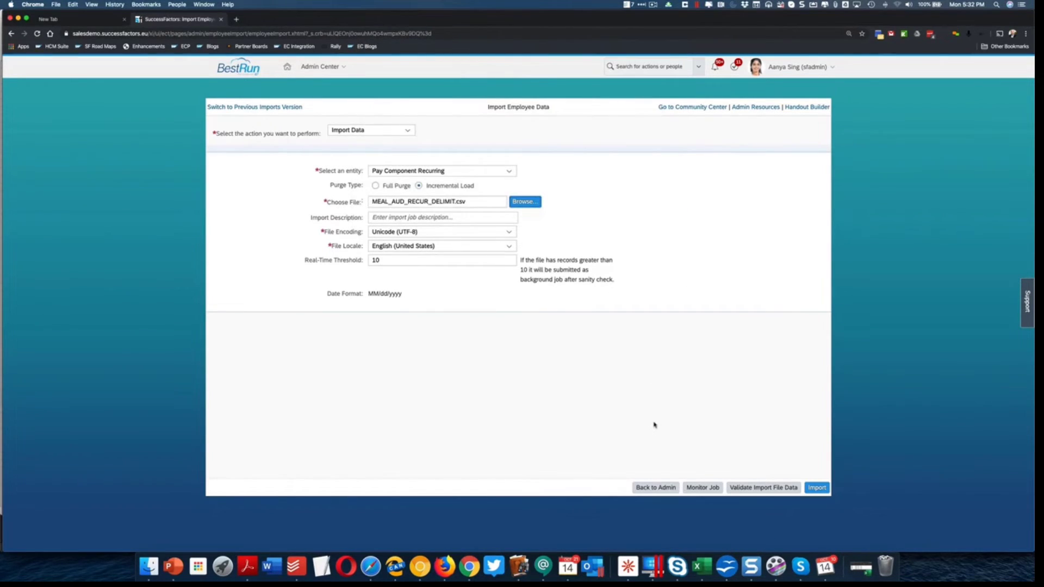
click(751, 487)
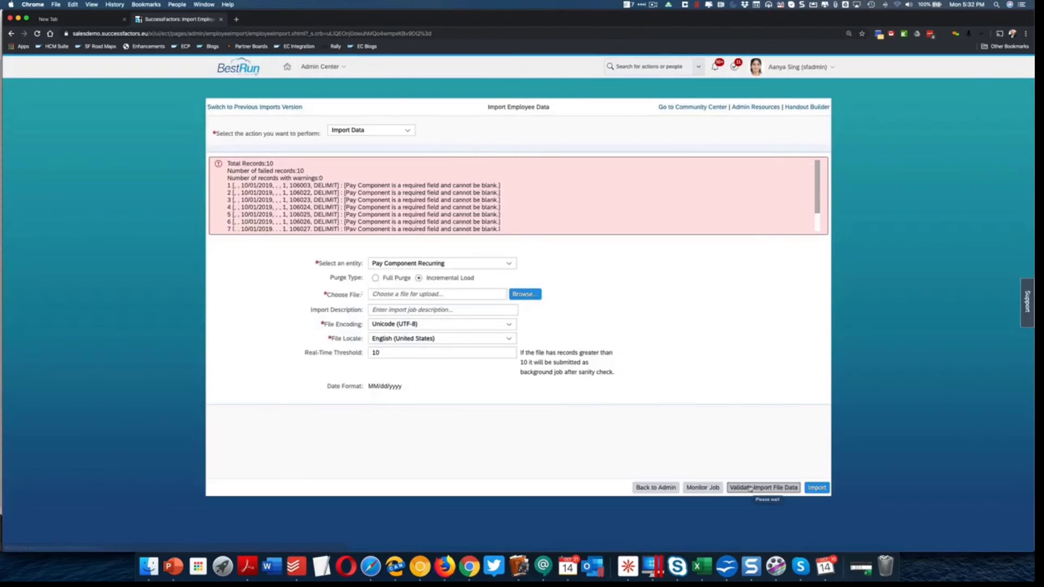
Switch to OpenOffice Calc and enter MEAL_AU as the pay component in the first data row of MEAL_AUD_RECUR_DELIMIT.csv.
key(super+Tab)
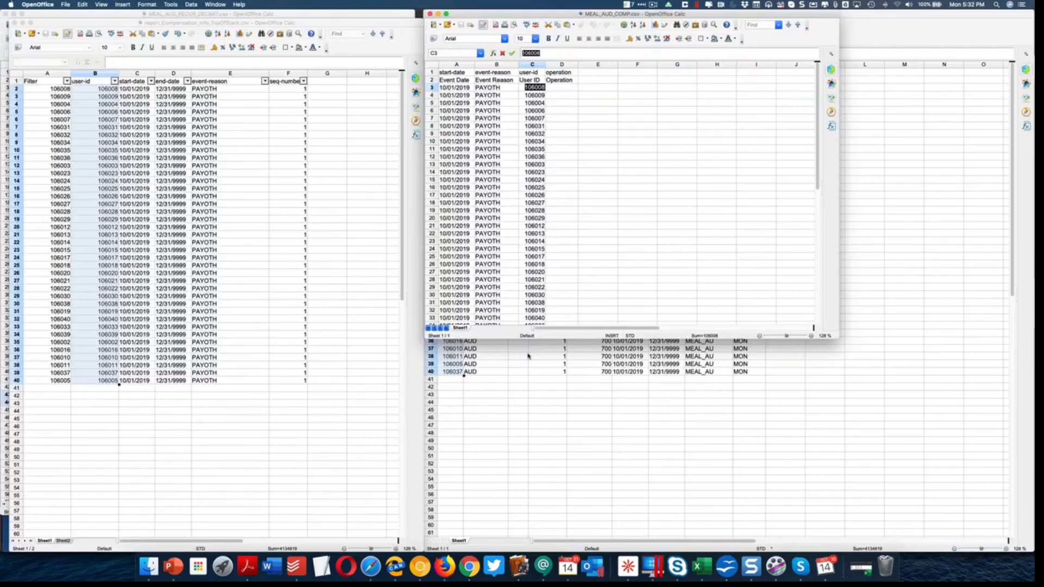
click(473, 373)
click(692, 87)
key(Up)
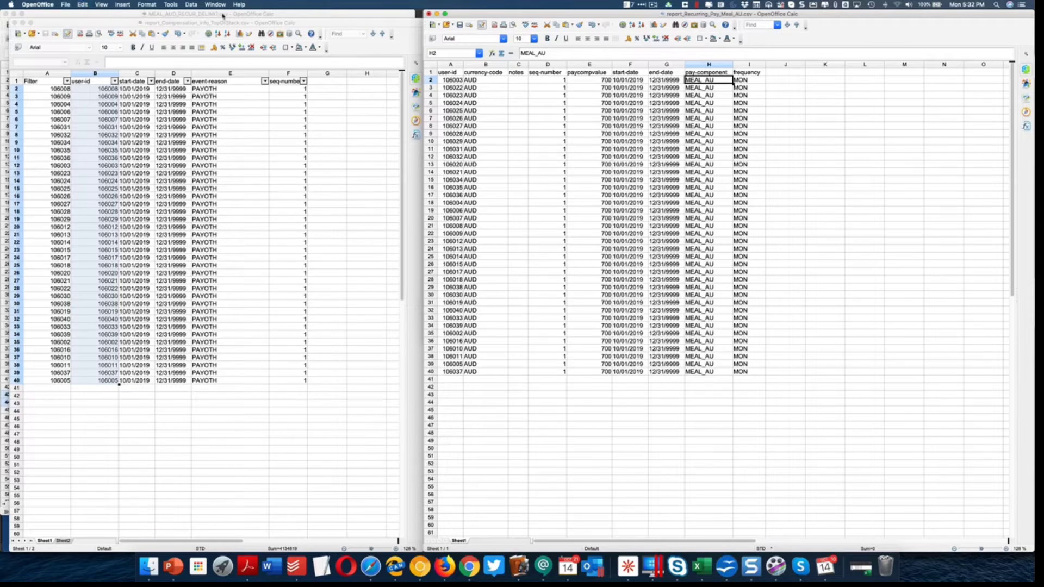
click(204, 16)
click(192, 111)
key(Up)
key(Up)
key(Up)
text(MEAL_AU)
Fill the remaining pay-component cells, E4 to E41, with MEAL_AU and save MEAL_AUD_RECUR_DELIMIT.csv.
key(Down)
key(Left)
key(Left)
key(super+shift+Down)
key(super+c)
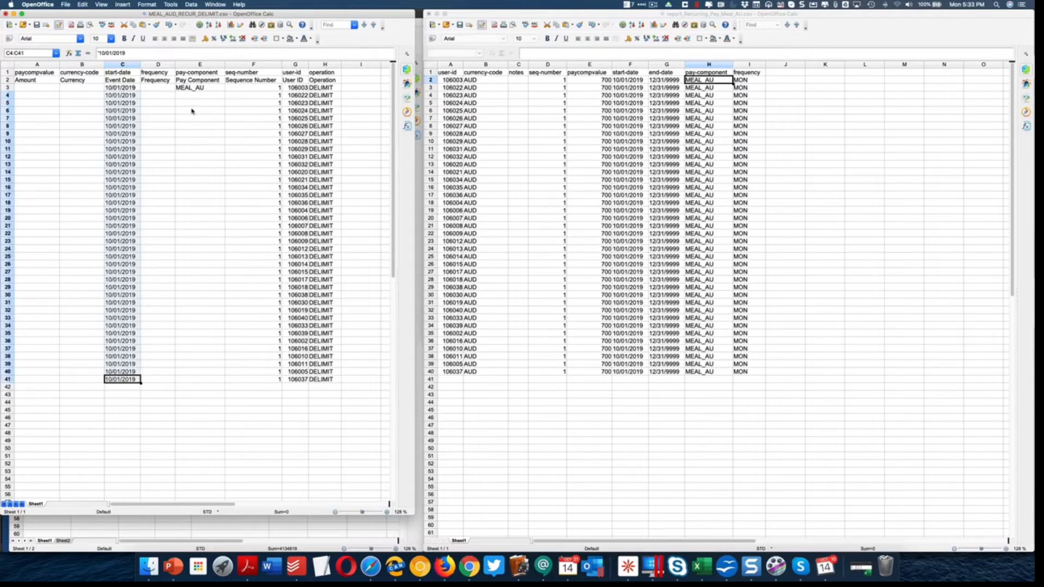
key(Right)
key(Up)
key(Up)
click(196, 97)
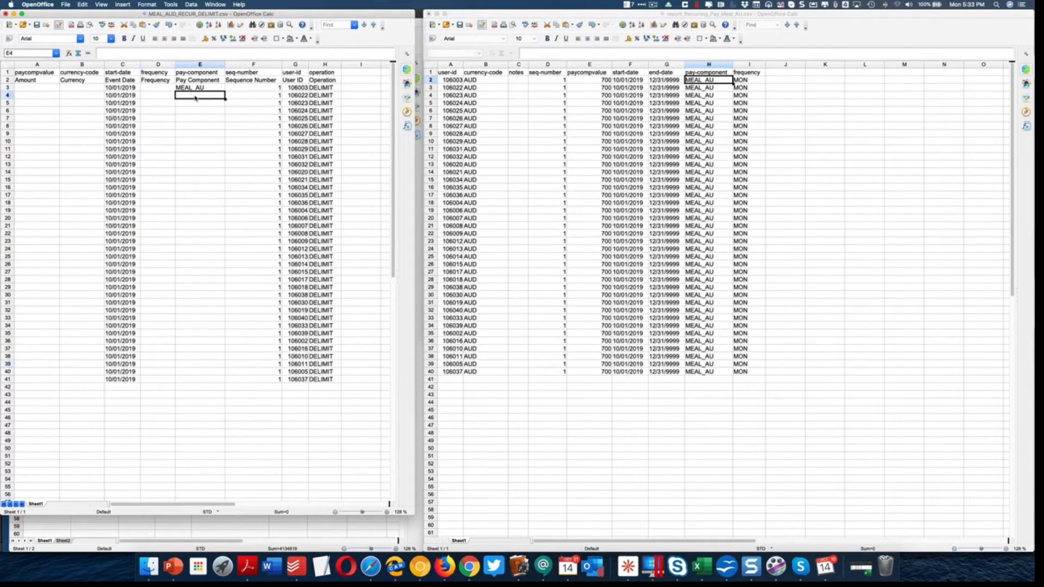
key(super+v)
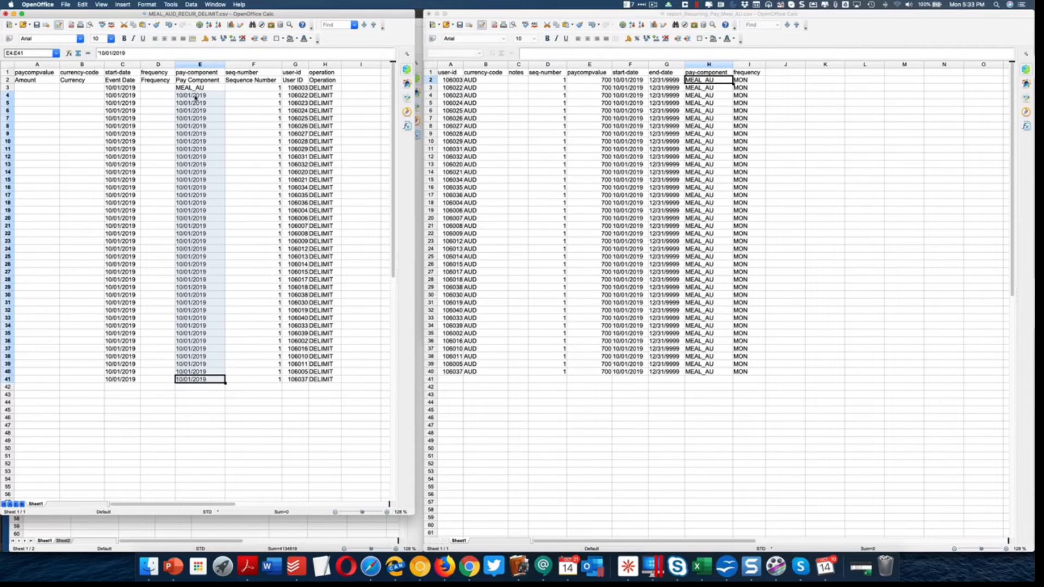
key(super+v)
click(35, 119)
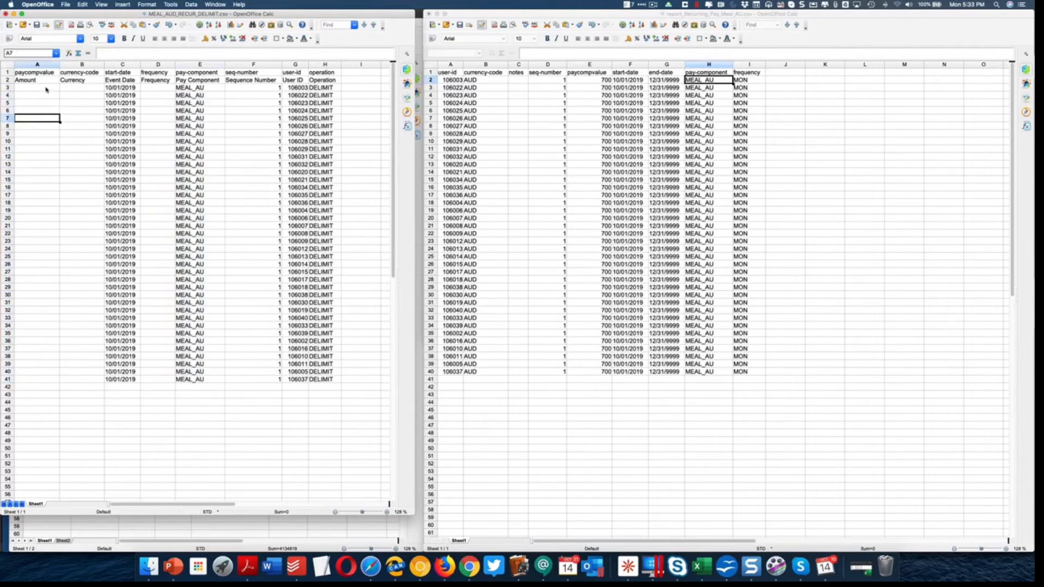
click(133, 432)
click(37, 25)
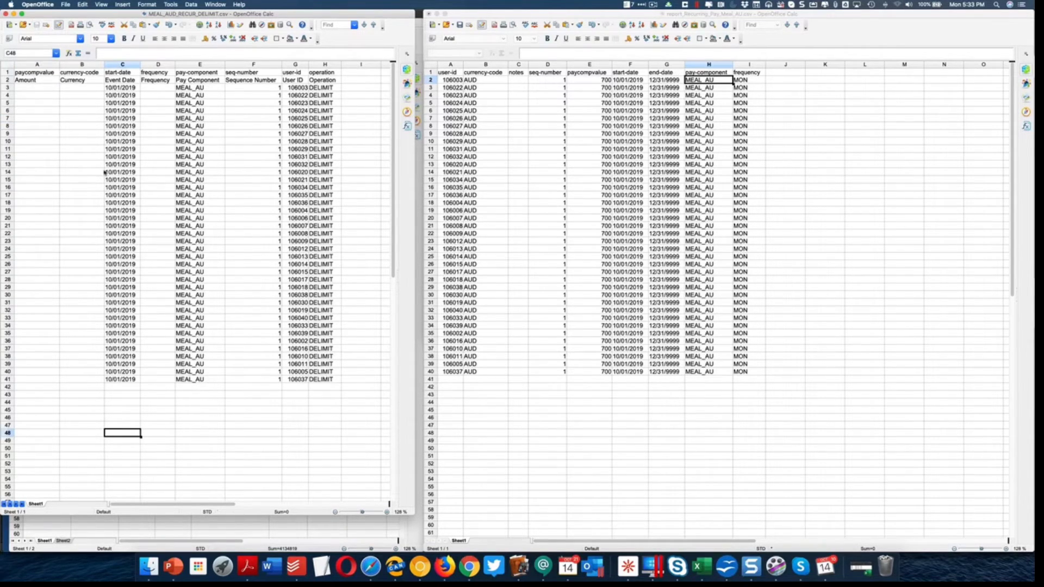
Switch back to Chrome and try to validate MEAL_AUD_COMP.csv as the Pay Component Recurring import file.
key(super+Tab)
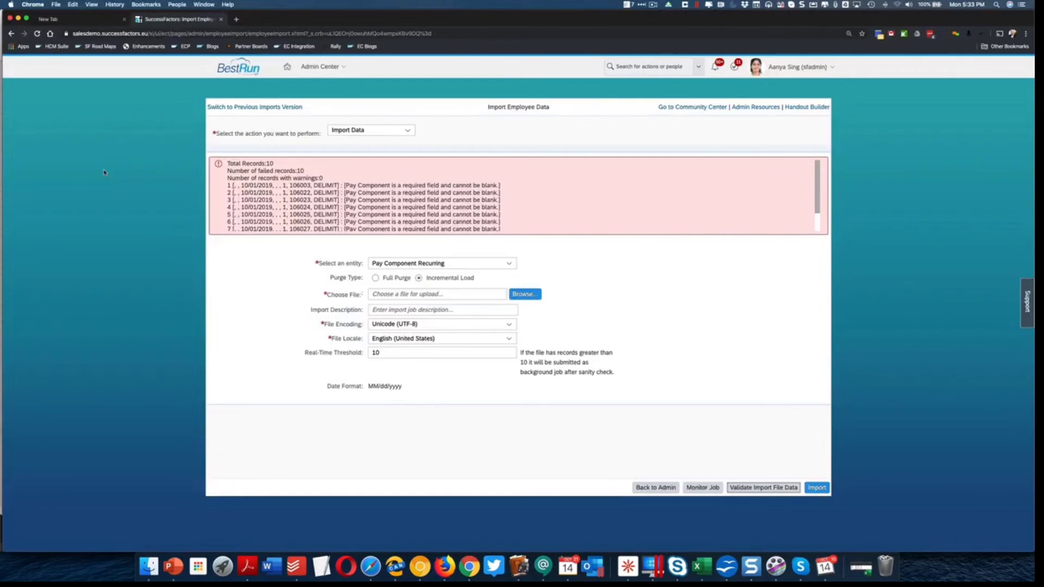
click(525, 294)
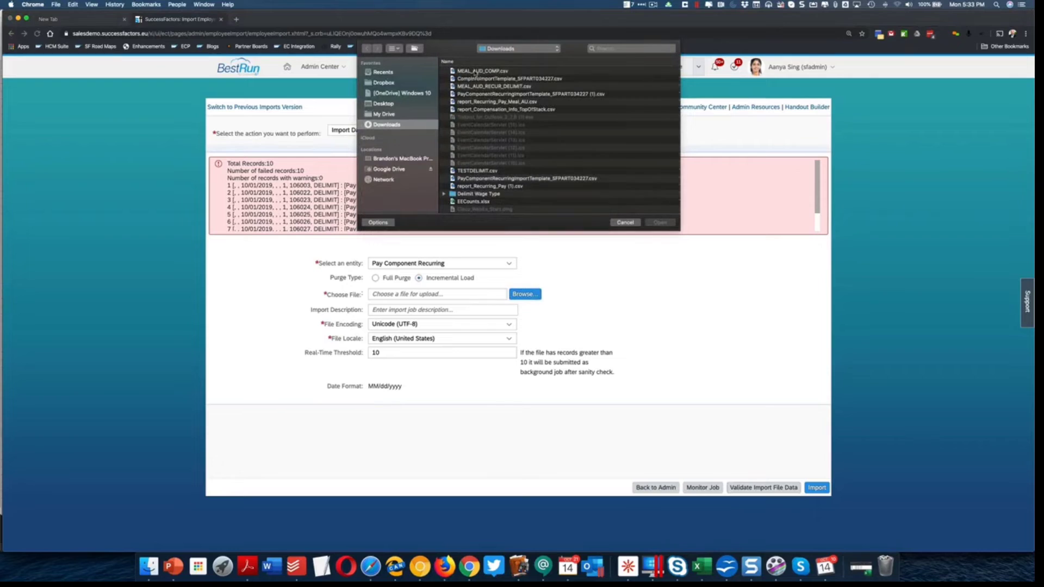
double_click(475, 71)
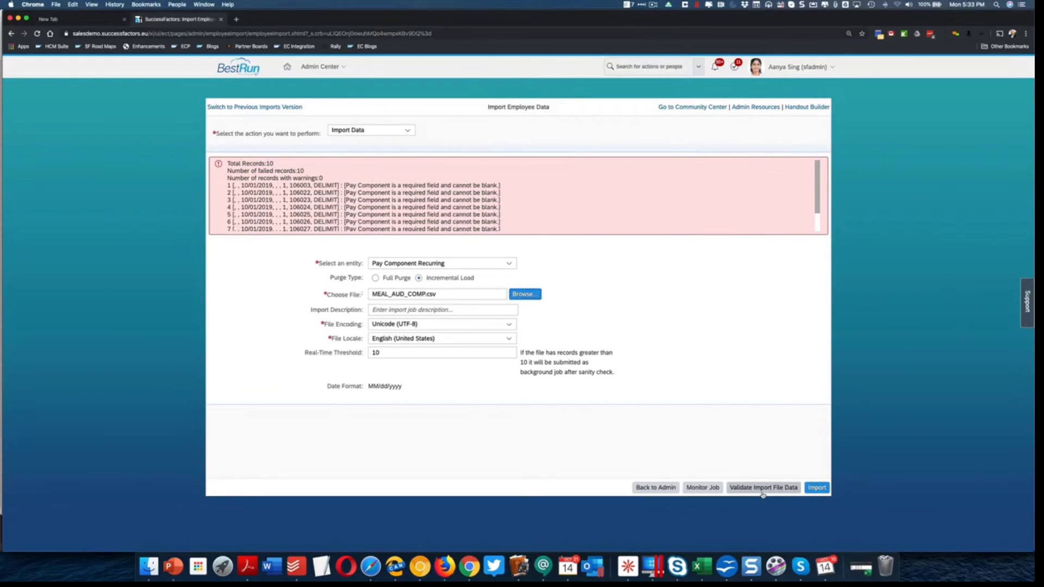
click(757, 488)
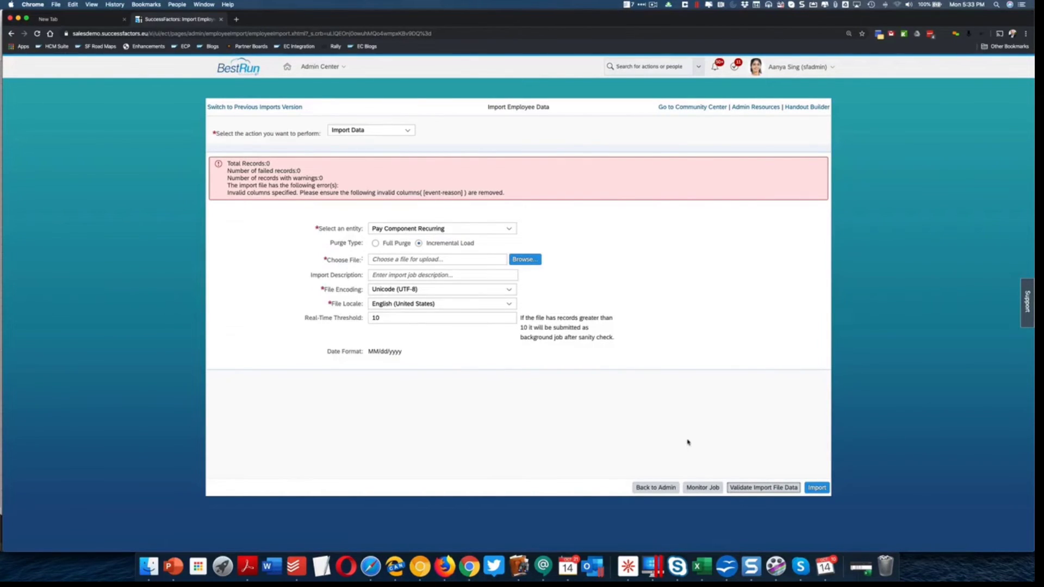
Choose the corrected MEAL_AUD_RECUR_DELIMIT.csv from Downloads for Pay Component Recurring, validate it and import it.
key(super+Tab)
key(super+Tab)
click(517, 261)
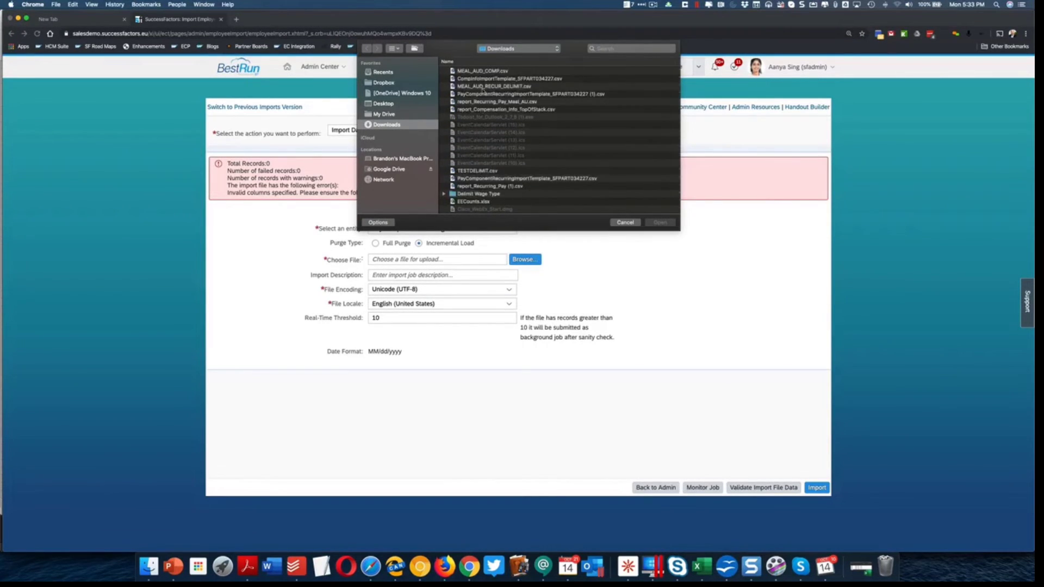
double_click(483, 86)
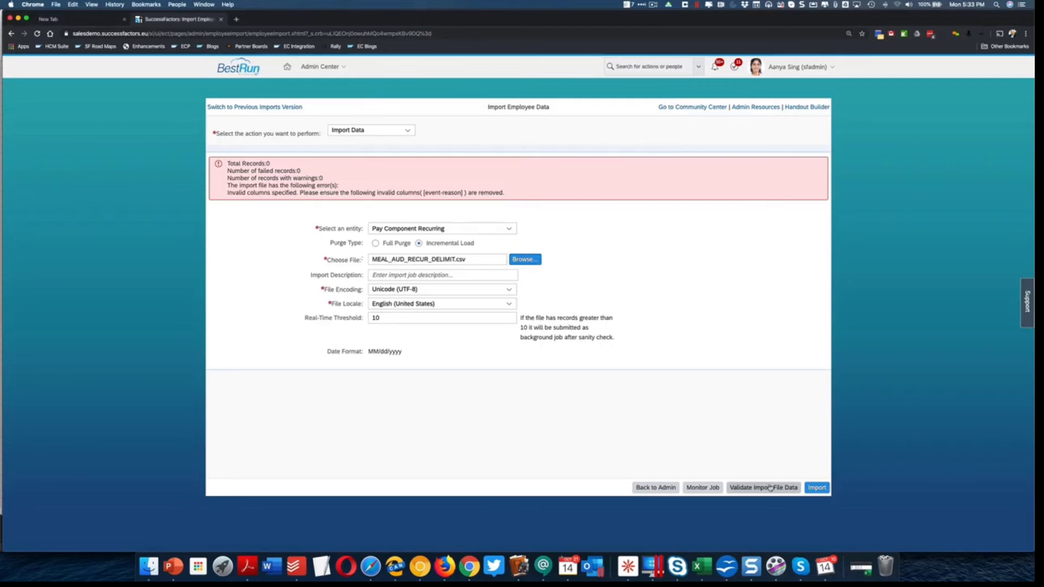
click(771, 488)
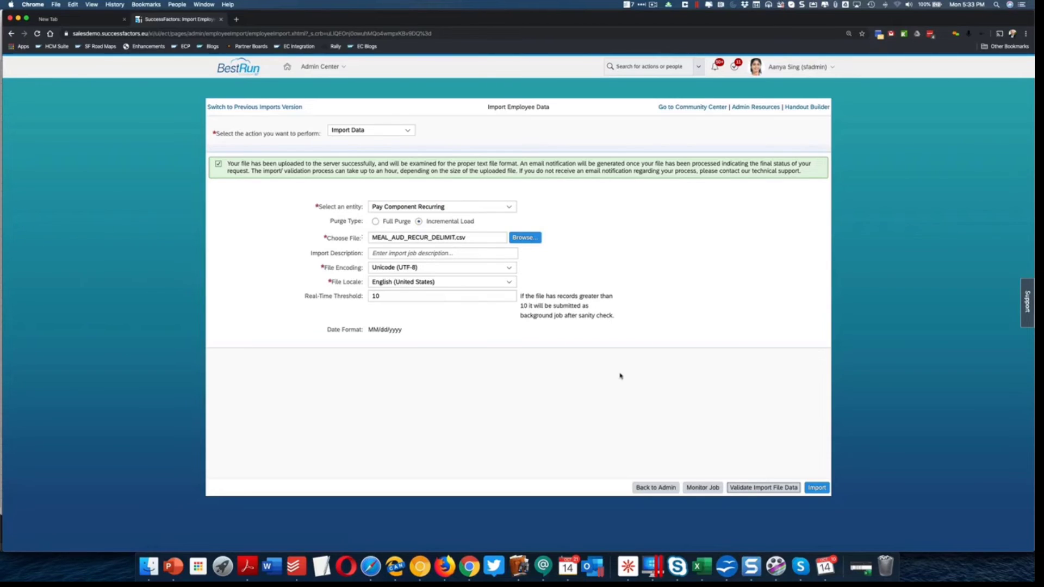
click(816, 488)
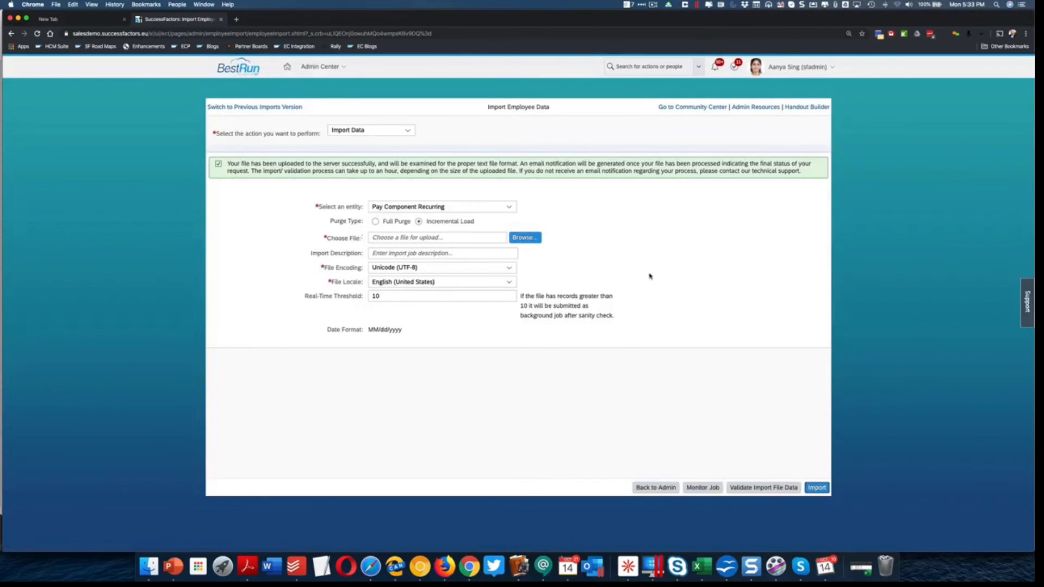
Search for "monitor job", open Monitor Jobs, examine the recurring pay component job's details and refresh the job list.
click(626, 62)
text(monito)
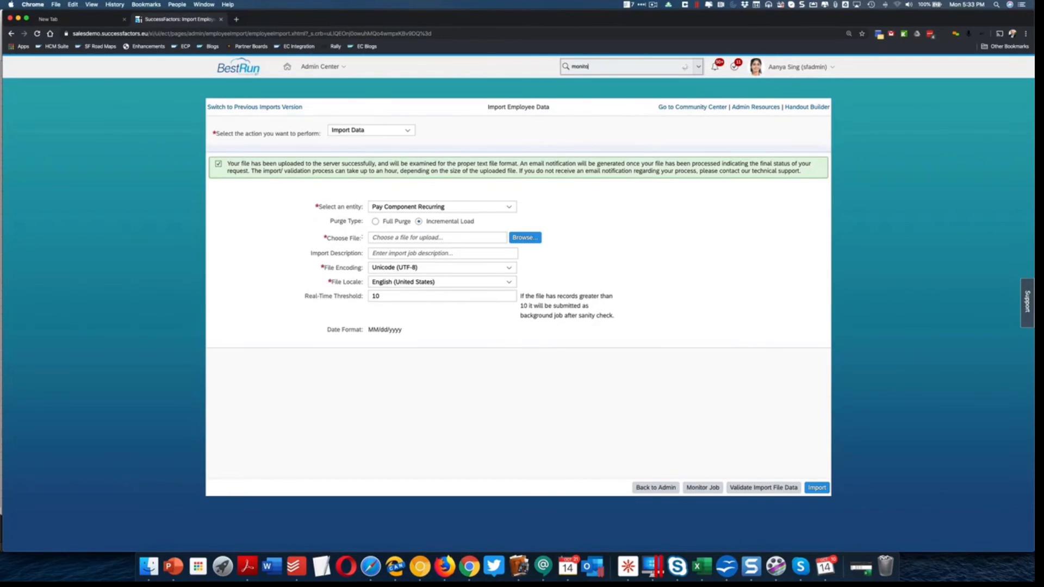
text(r job)
click(605, 82)
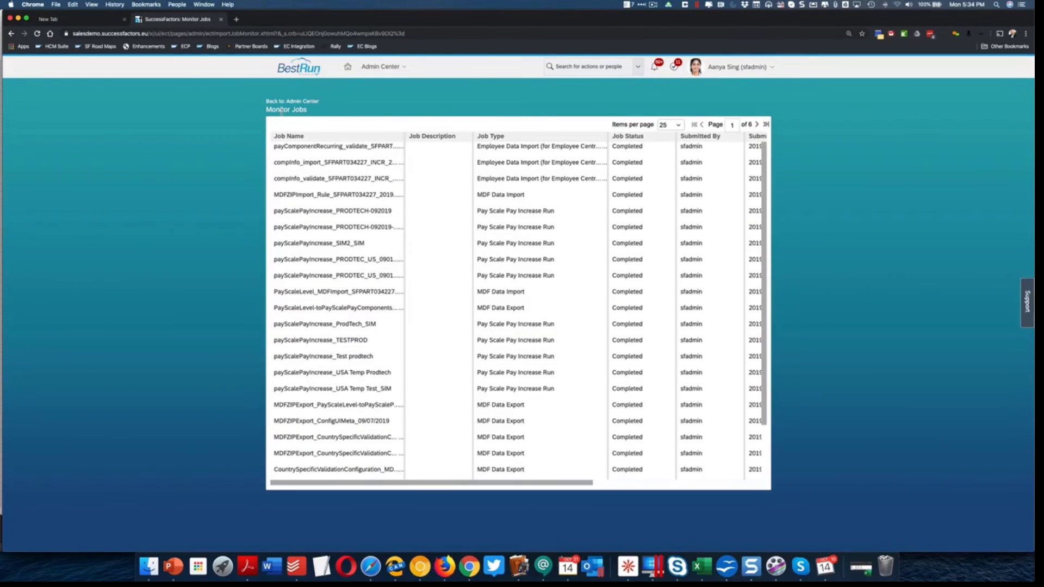
scroll(484, 180, right, 5)
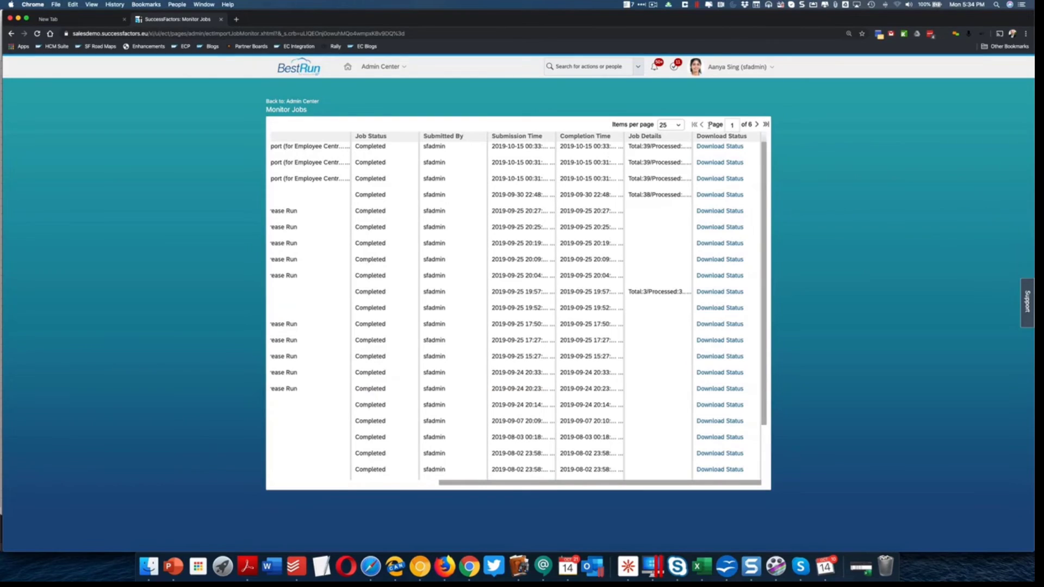
drag(692, 135, 743, 136)
scroll(678, 176, left, 5)
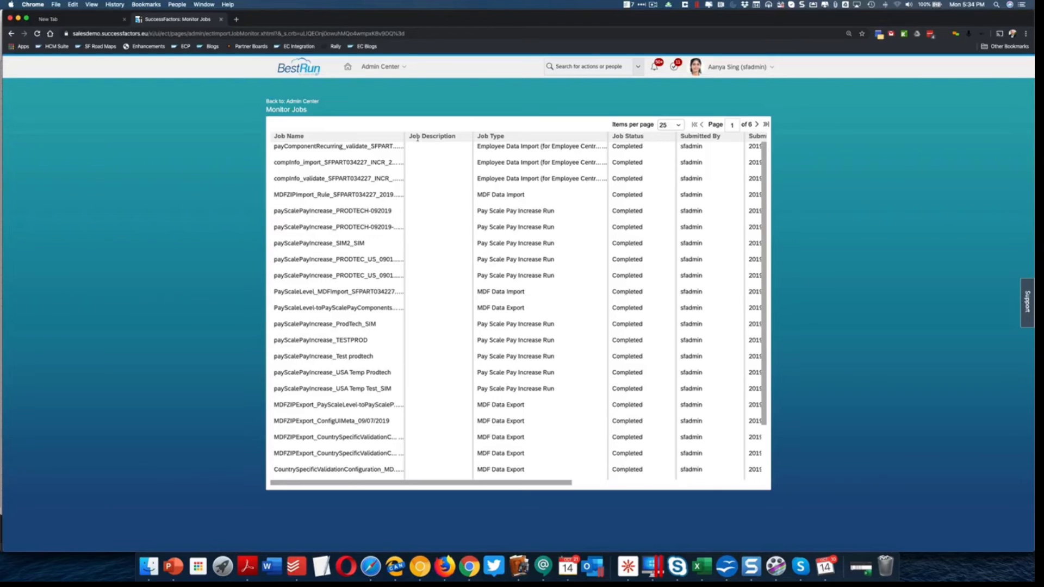
click(37, 33)
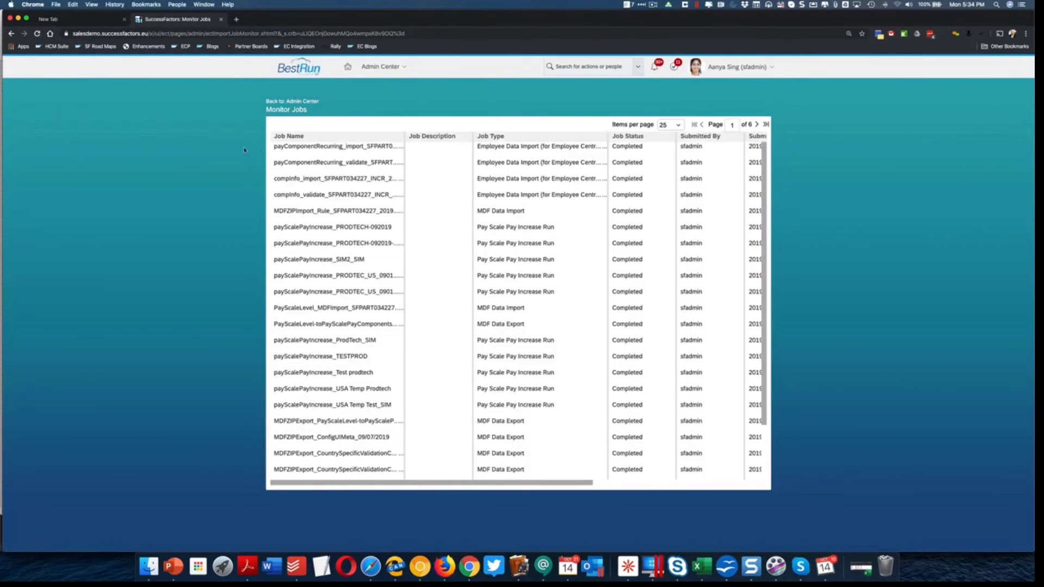
Widen the Job Details column in the Monitor Jobs list to read the full processing totals of the import jobs.
scroll(451, 159, right, 5)
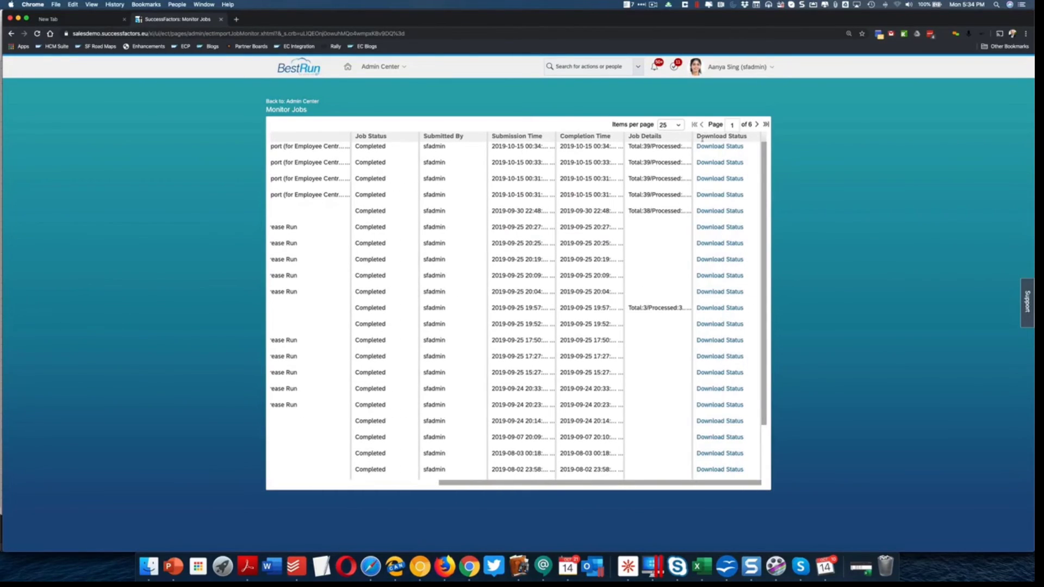
drag(692, 139, 751, 141)
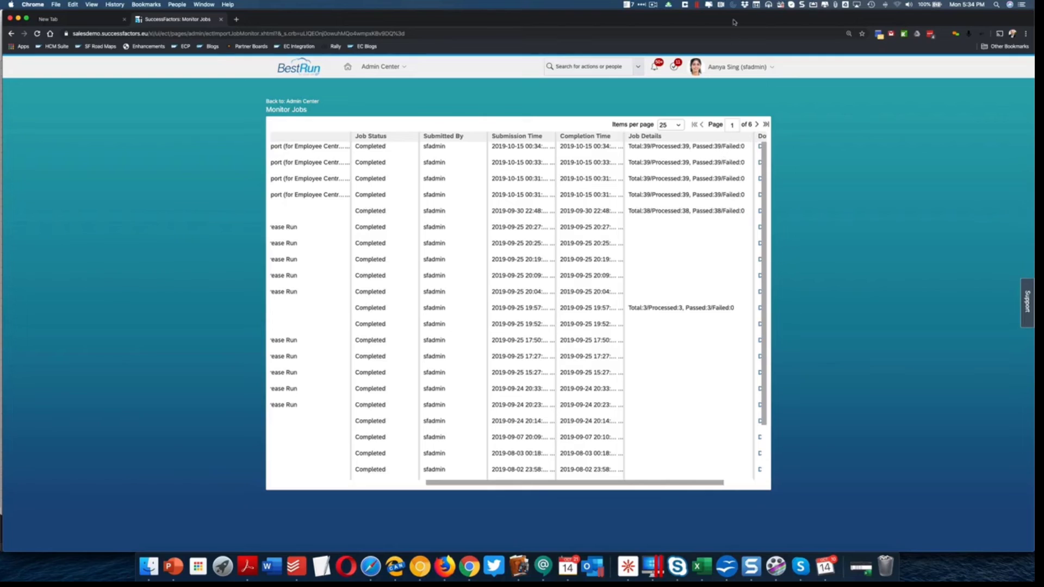
Retrieve the employee ID from the clipboard history, search for that employee and open the matching People Profile.
click(835, 6)
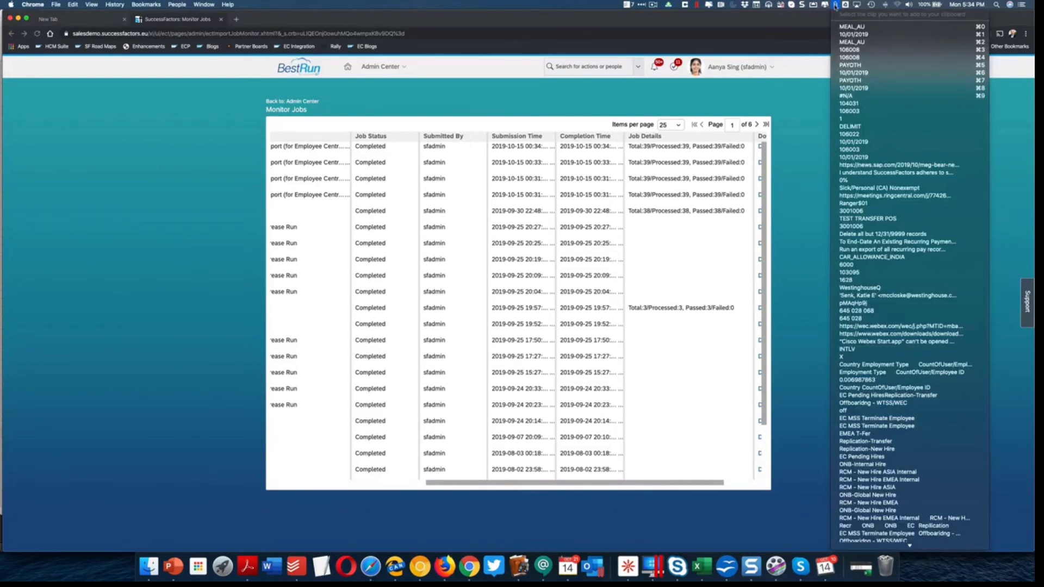
click(848, 49)
click(569, 65)
text(106008)
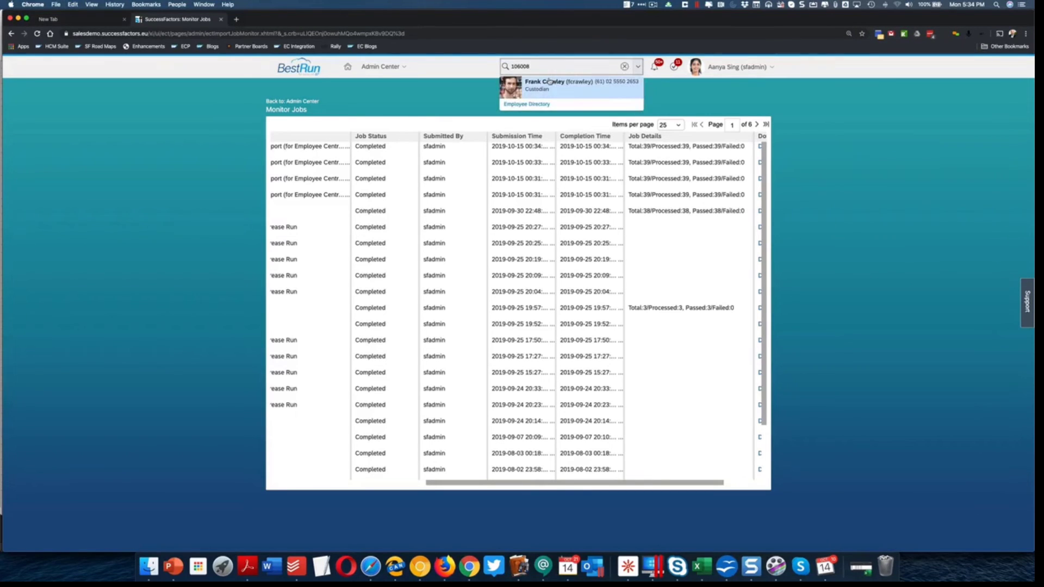
click(549, 82)
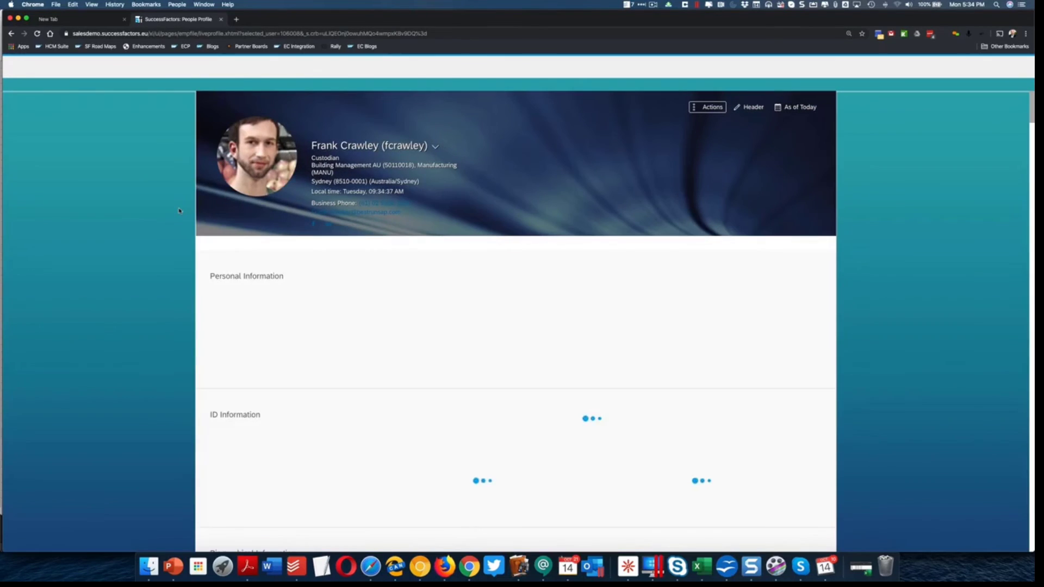
Go to the employee's Compensation section and open the Compensation Information change history to check the MEAL_AU record.
click(292, 243)
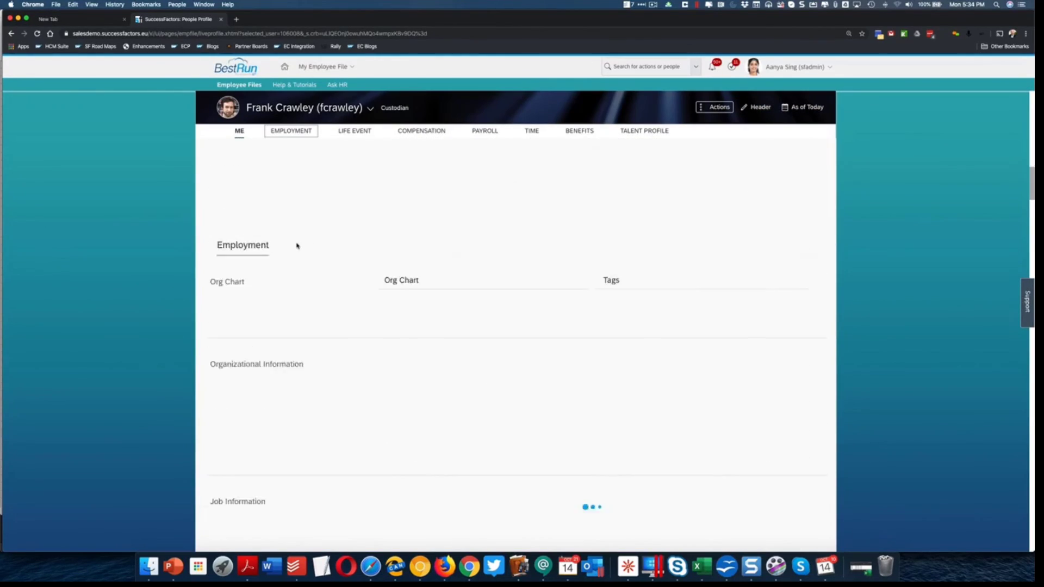
click(420, 131)
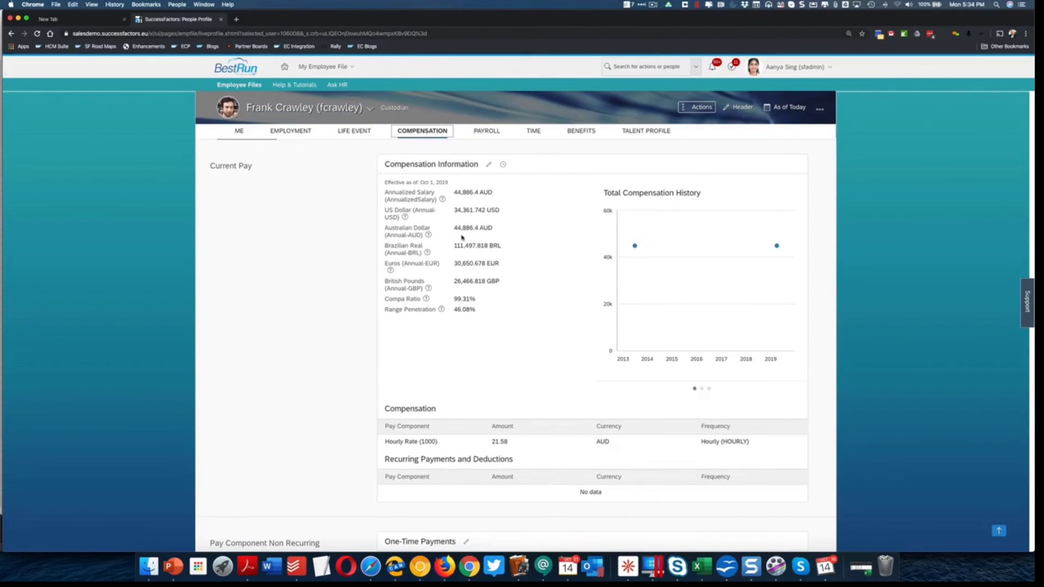
click(503, 164)
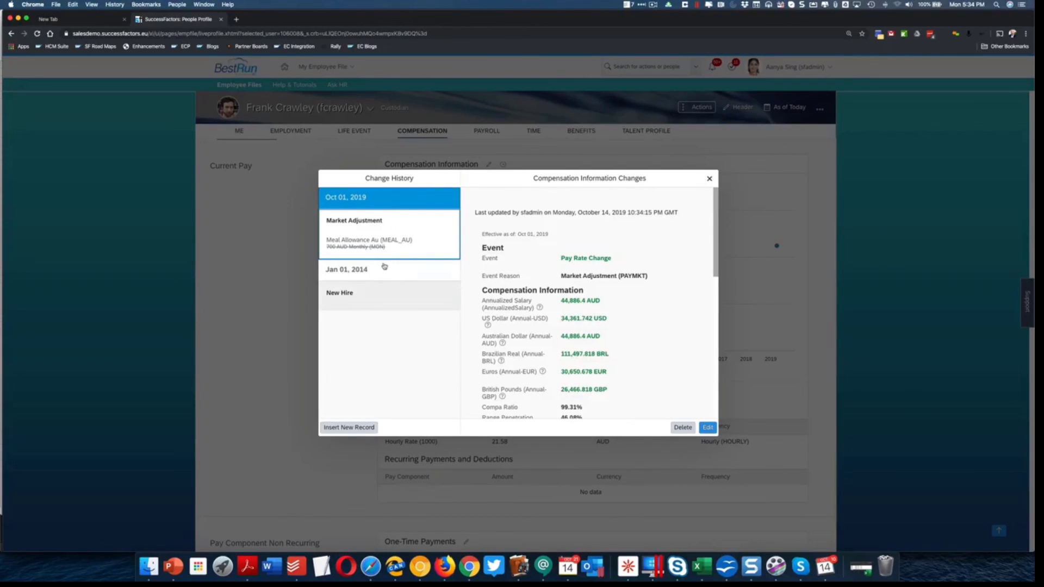
click(652, 5)
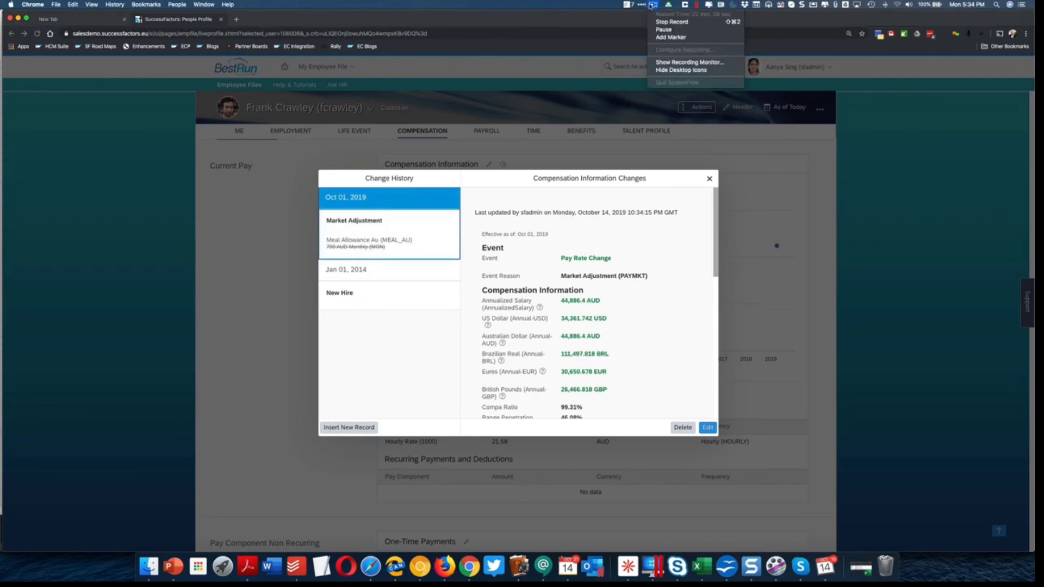